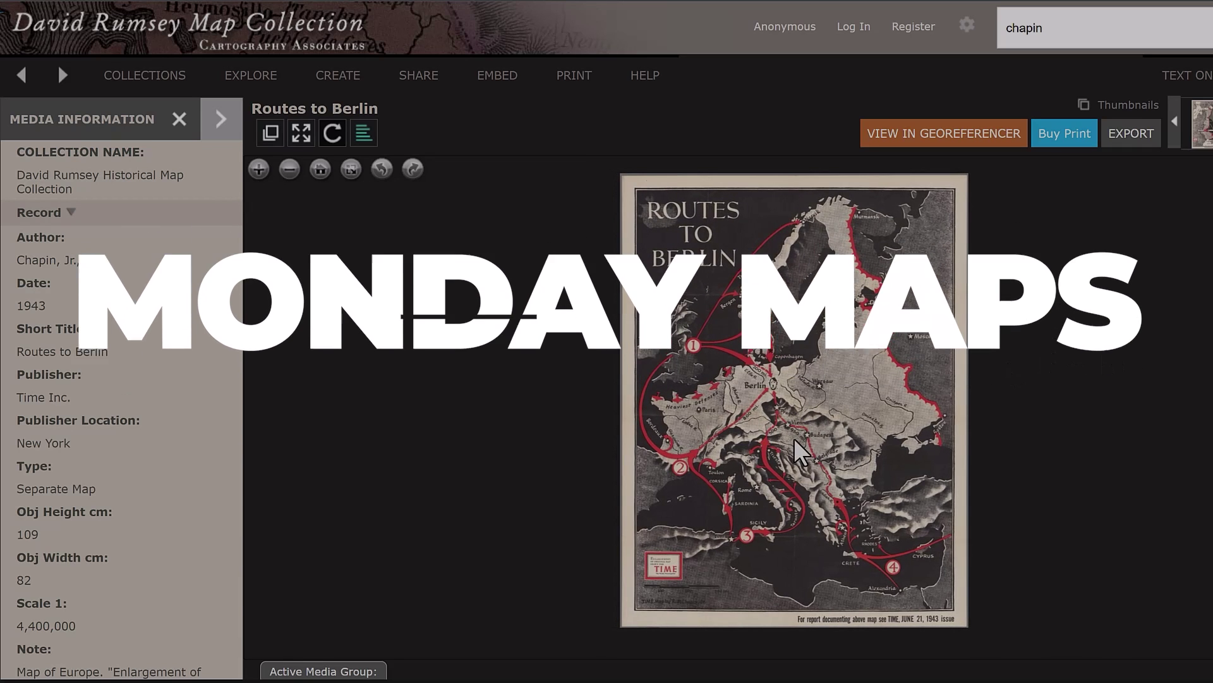
Zoom and pan the Routes to Berlin map to the red frontline near Finland and Leningrad
{"action": "scroll", "coordinate": [853, 291], "scroll_direction": "up", "scroll_amount": 2}
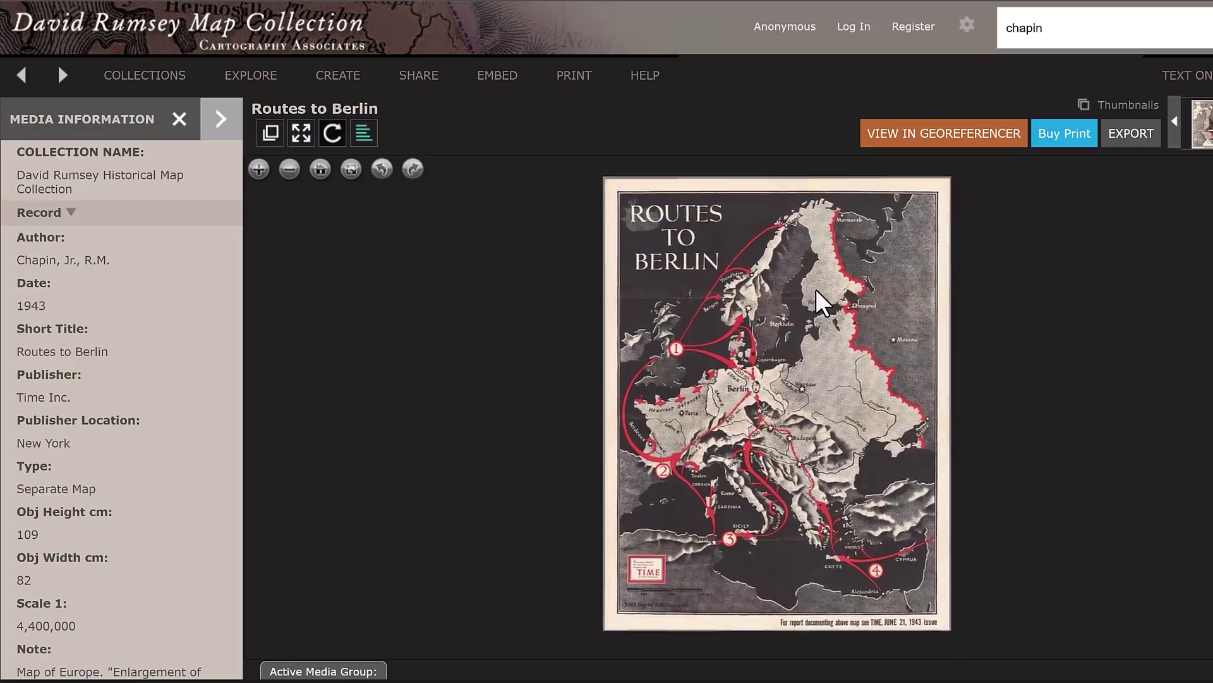
{"action": "scroll", "coordinate": [867, 278], "scroll_direction": "up", "scroll_amount": 5}
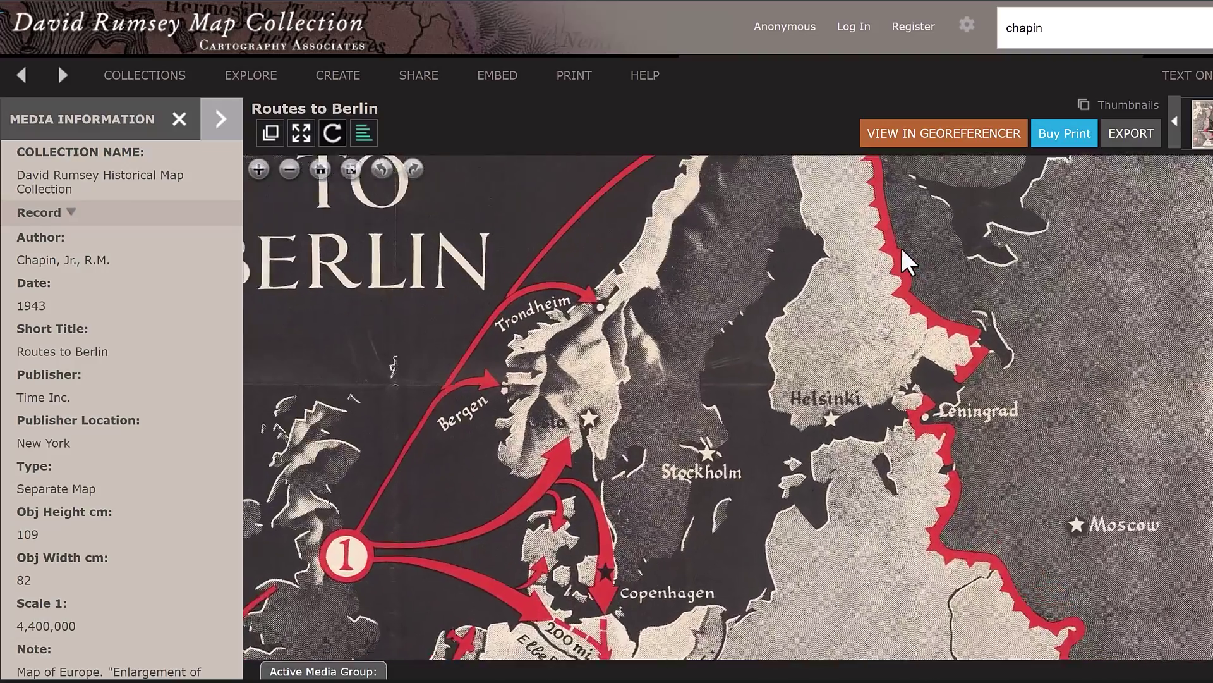
{"action": "left_click_drag", "start_coordinate": [872, 306], "coordinate": [772, 379]}
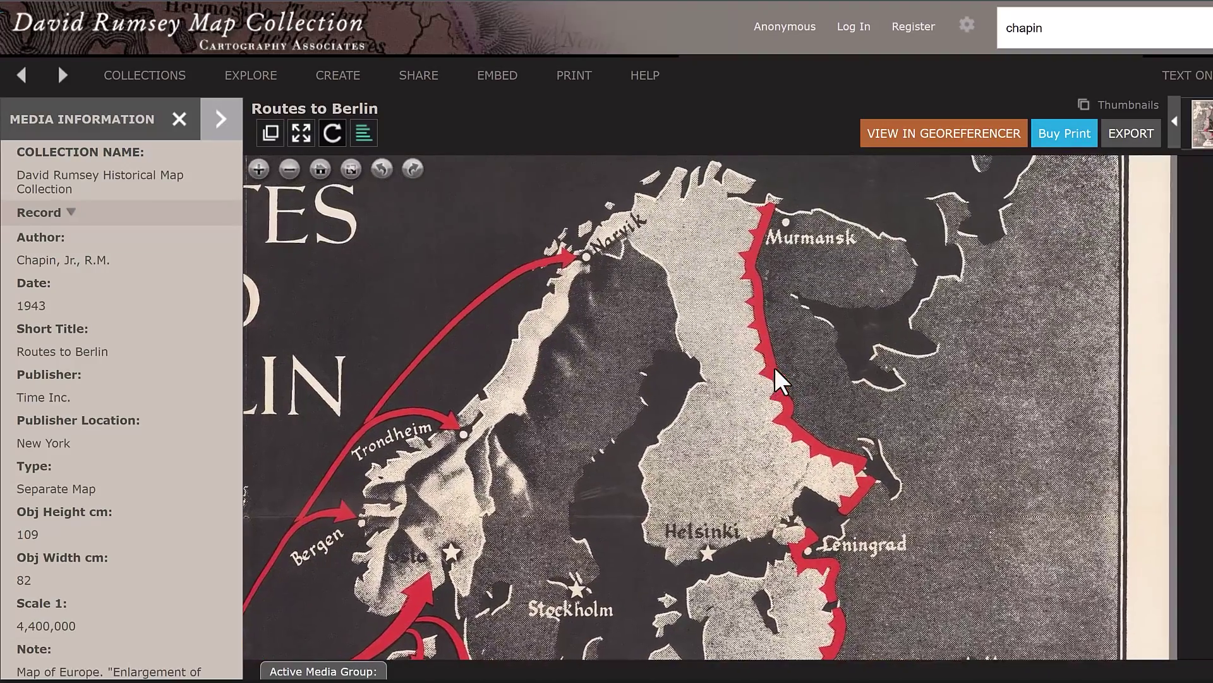
{"action": "scroll", "coordinate": [766, 370], "scroll_direction": "up", "scroll_amount": 3}
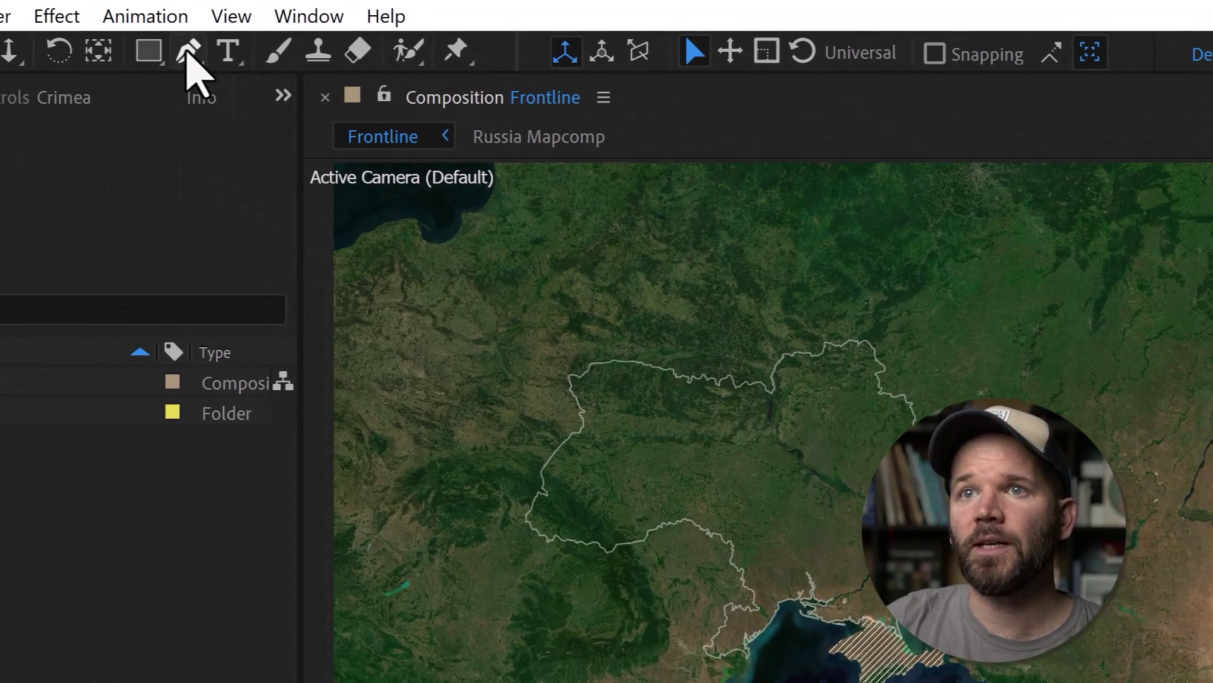
Choose the Pen tool and set new shapes to no fill with a solid-colour stroke
{"action": "left_click", "coordinate": [190, 52]}
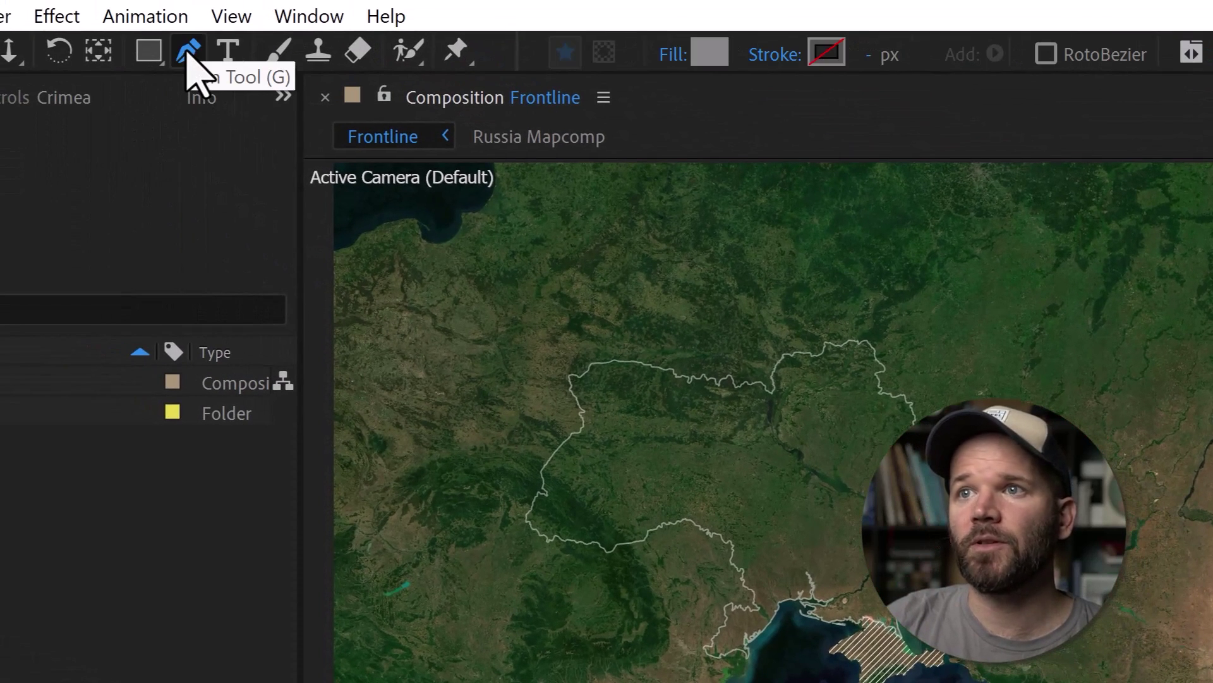
{"action": "left_click", "coordinate": [672, 54]}
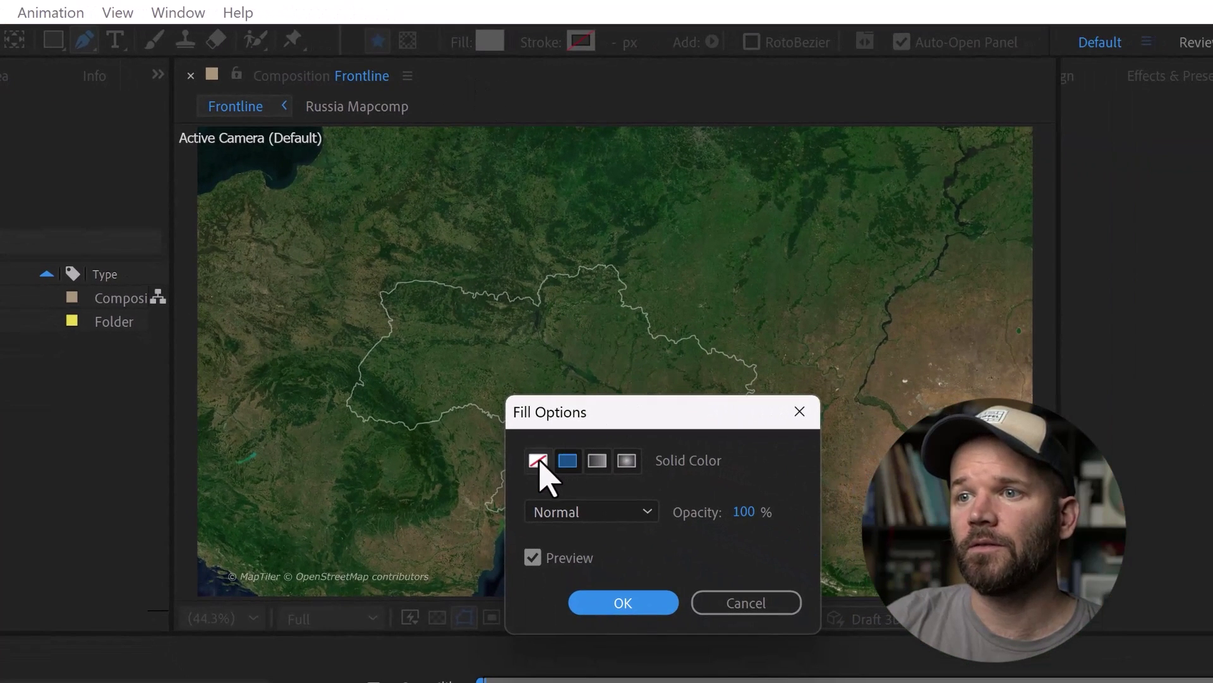
{"action": "left_click", "coordinate": [555, 470]}
{"action": "left_click", "coordinate": [620, 605]}
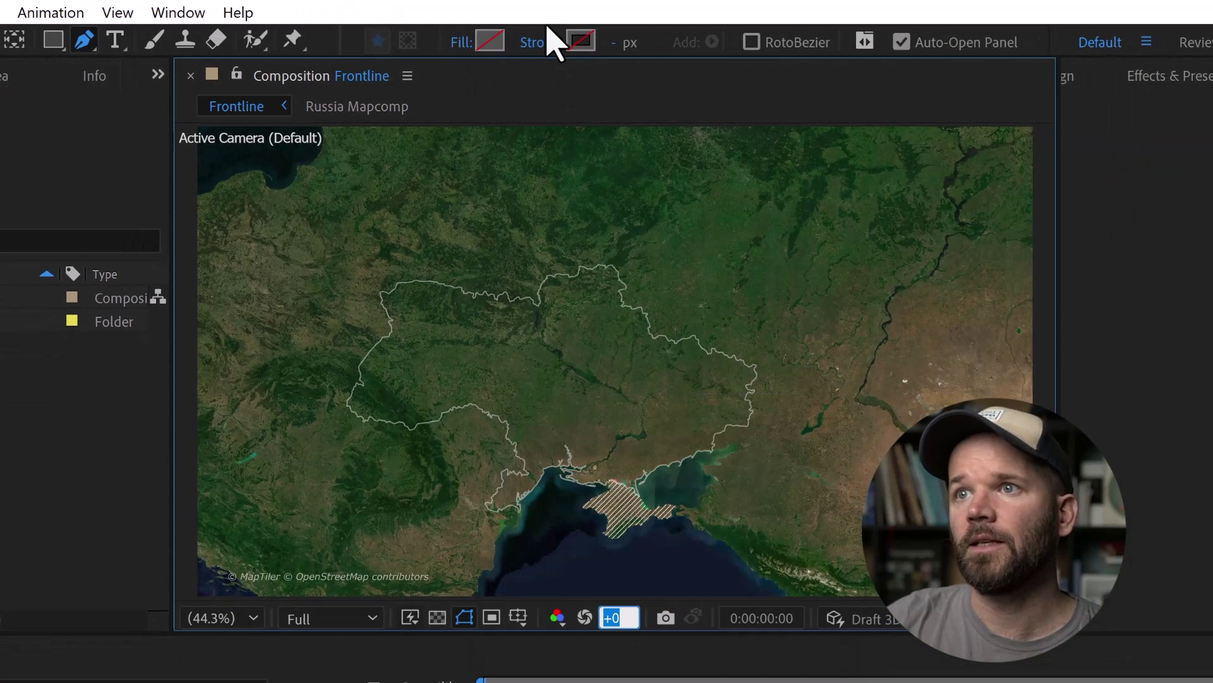
{"action": "left_click", "coordinate": [538, 43]}
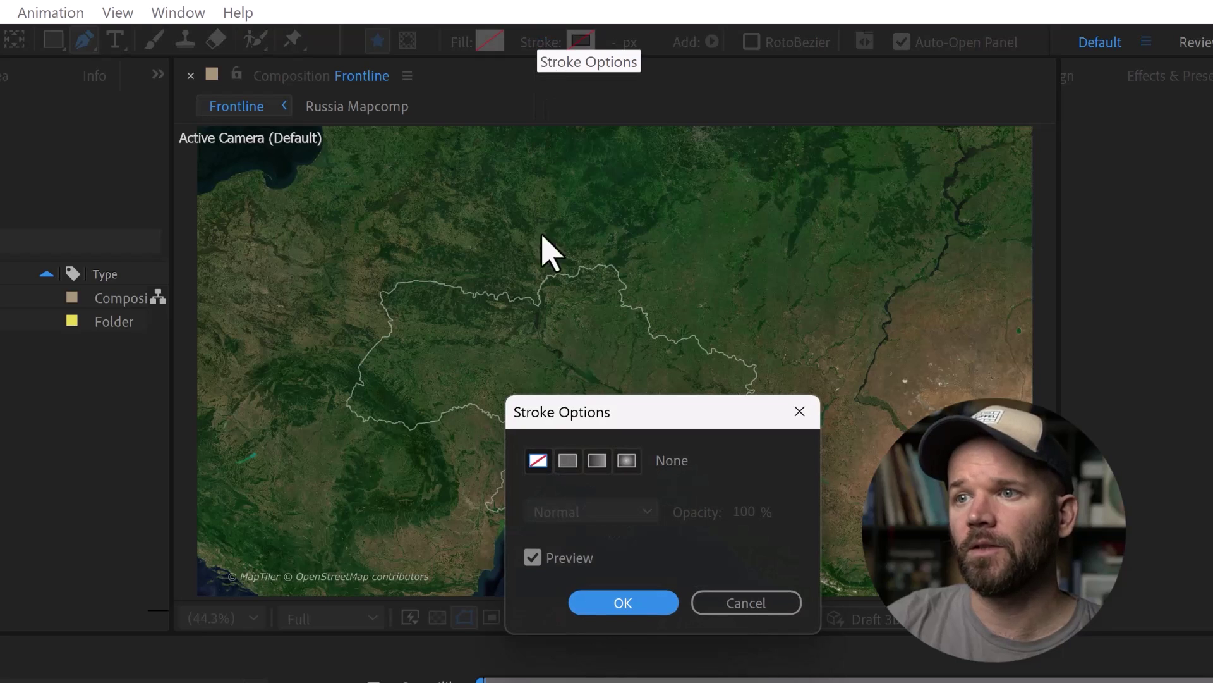
{"action": "left_click", "coordinate": [567, 463]}
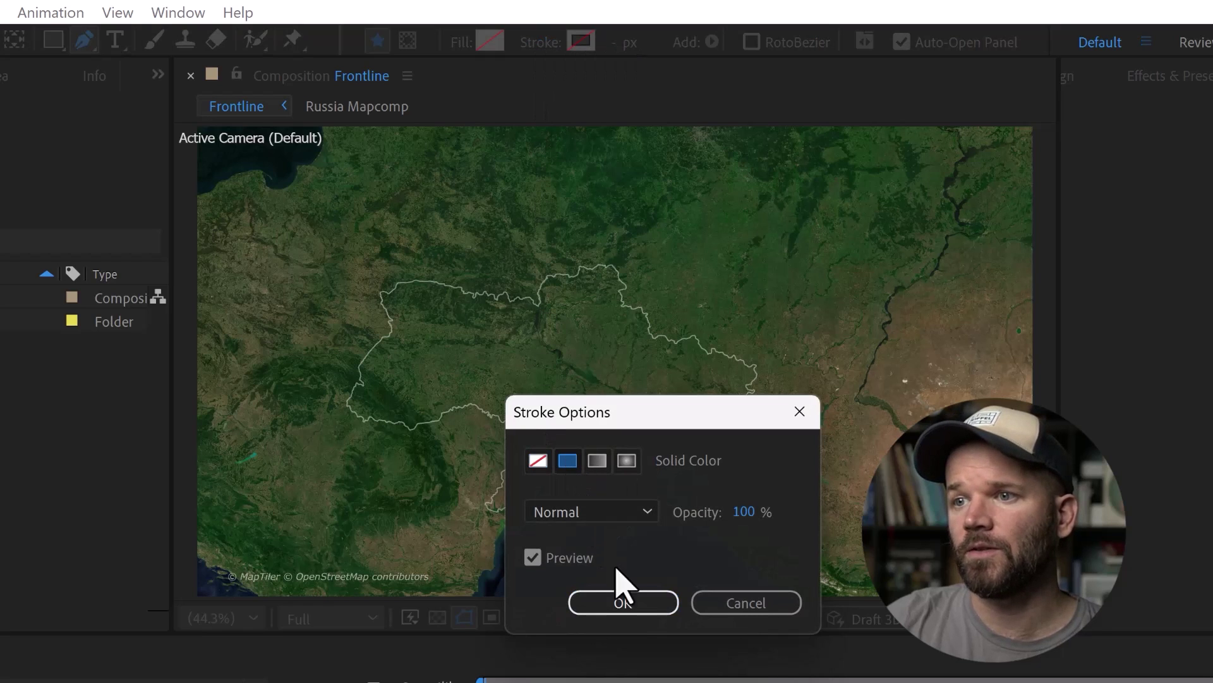
{"action": "left_click", "coordinate": [637, 607]}
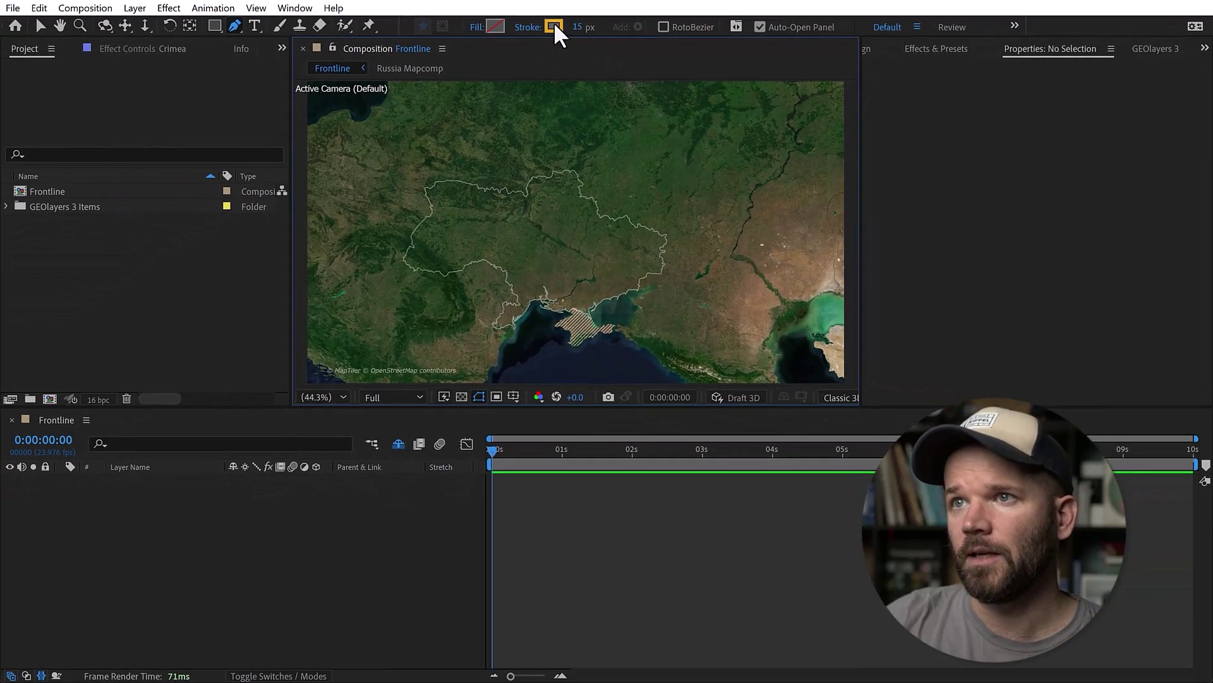
Make the stroke red (EE102B) and 5 px wide
{"action": "left_click", "coordinate": [560, 30]}
{"action": "left_click", "coordinate": [644, 376]}
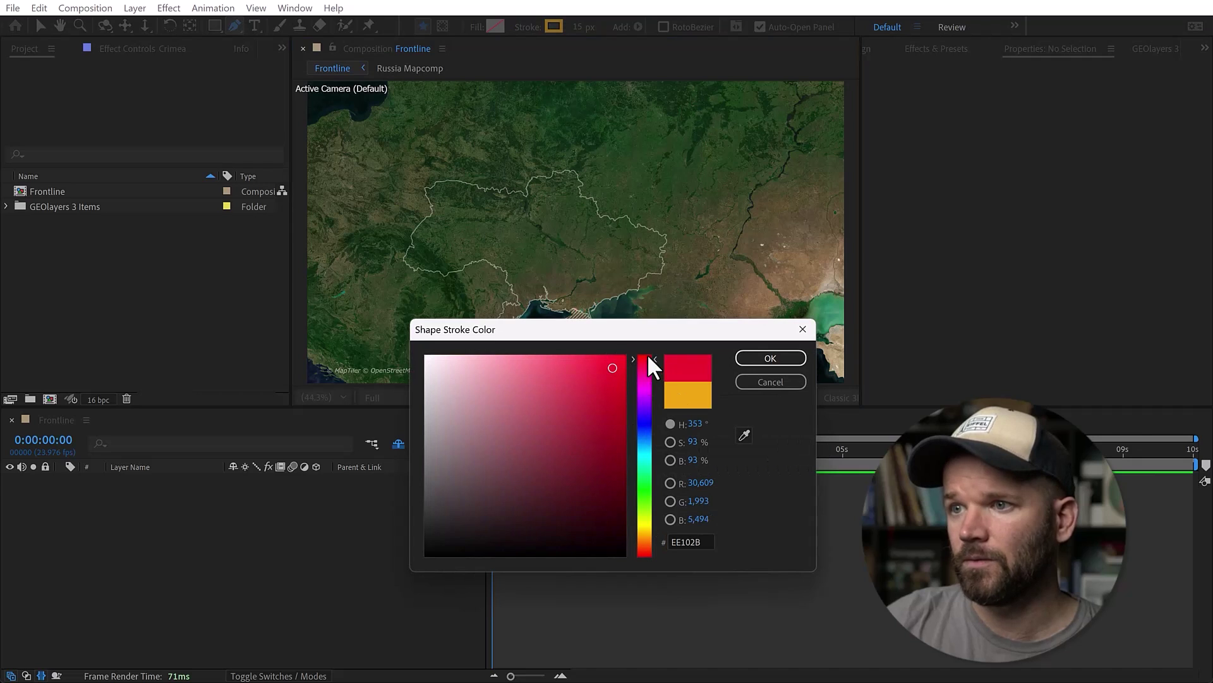
{"action": "left_click", "coordinate": [771, 357]}
{"action": "left_click", "coordinate": [578, 26]}
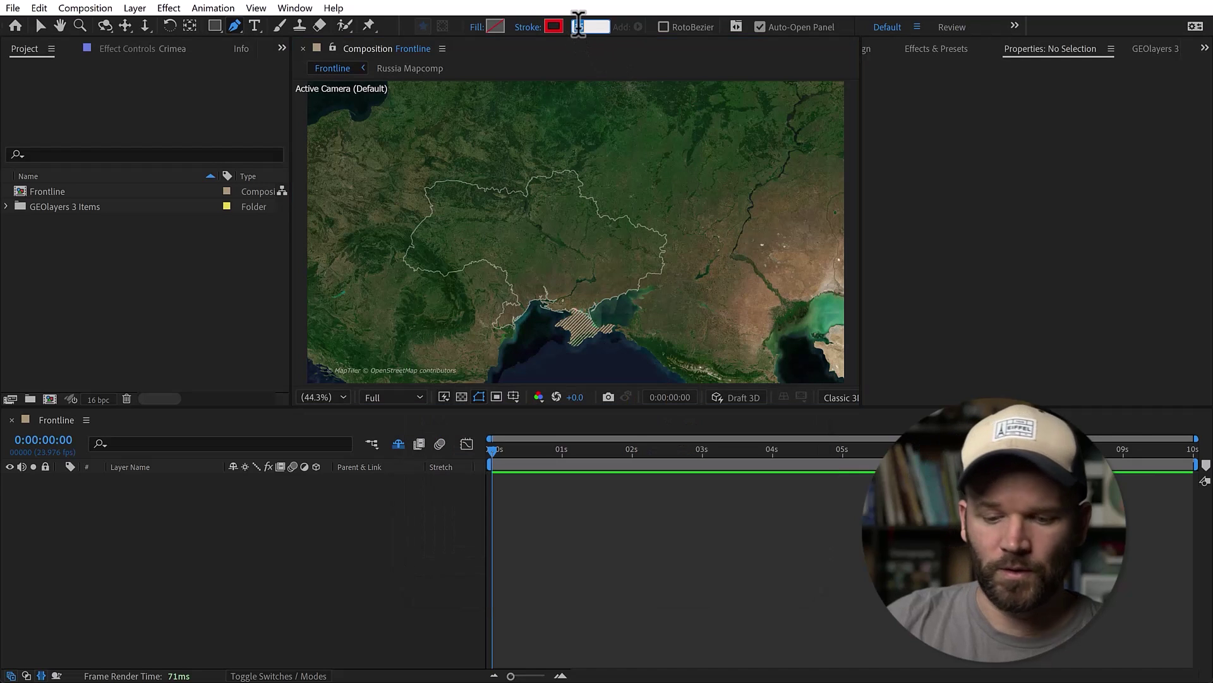
{"action": "key", "text": "BackSpace"}
{"action": "type", "text": "5"}
{"action": "key", "text": "Return"}
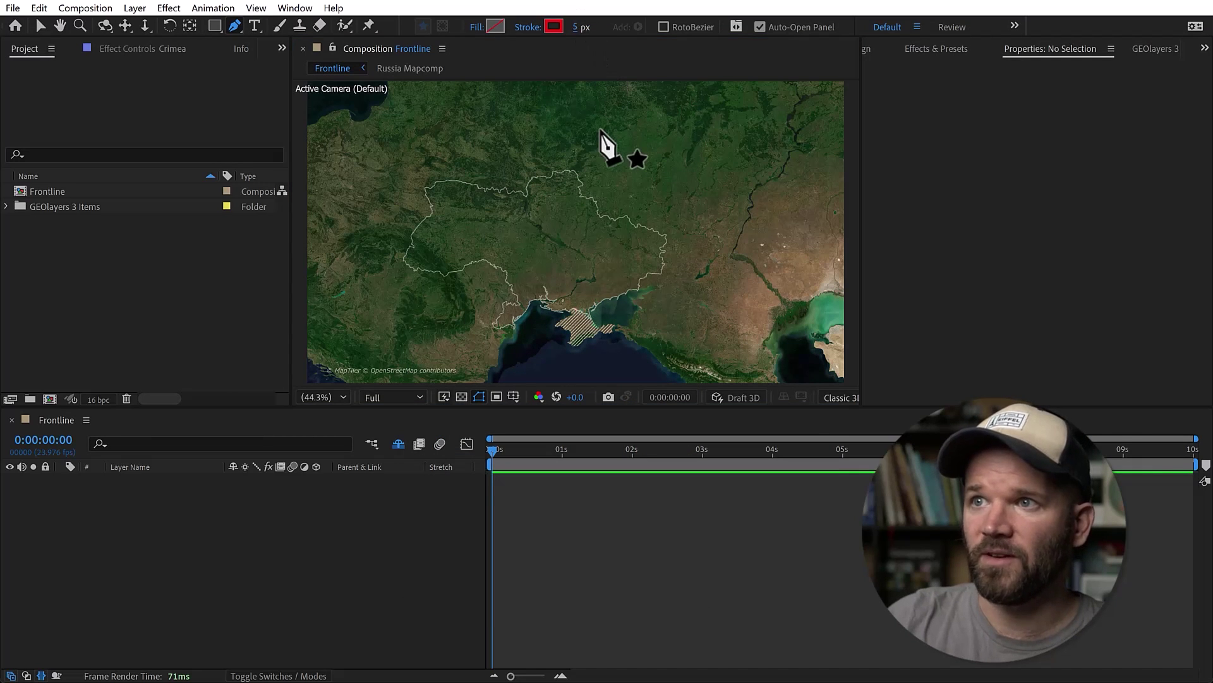
Draw a curved path arcing over northern and eastern Ukraine and name the layer 'Invasion'
{"action": "left_click_drag", "start_coordinate": [446, 136], "coordinate": [677, 208]}
{"action": "left_click_drag", "start_coordinate": [689, 314], "coordinate": [662, 345]}
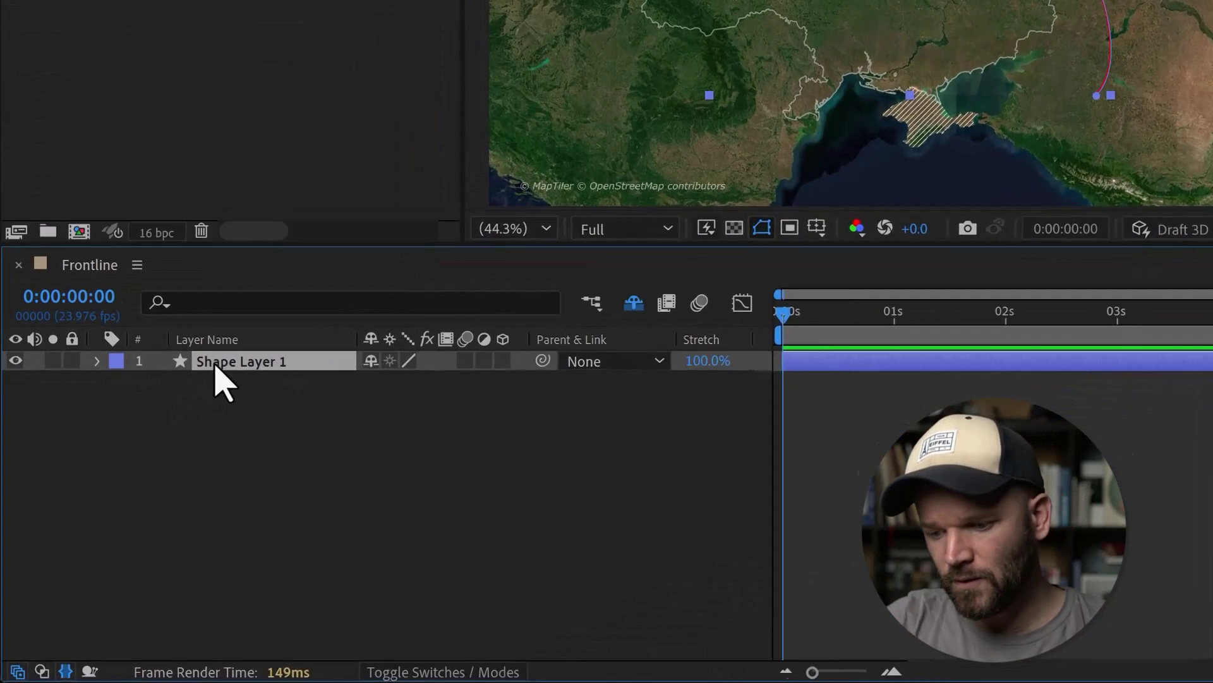
{"action": "key", "text": "Return"}
{"action": "type", "text": "Invasion"}
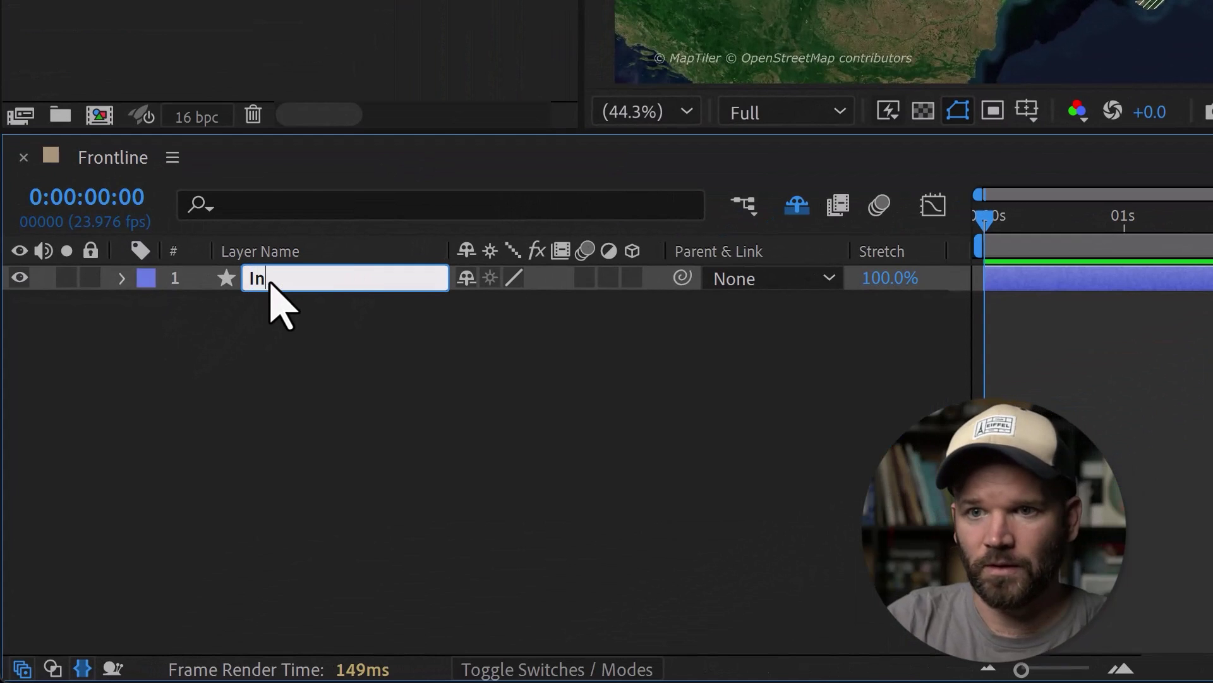
{"action": "key", "text": "Return"}
Set a Path keyframe at 0 s on Shape 1 and move the playhead to about 4 s
{"action": "left_click", "coordinate": [122, 279]}
{"action": "left_click", "coordinate": [150, 306]}
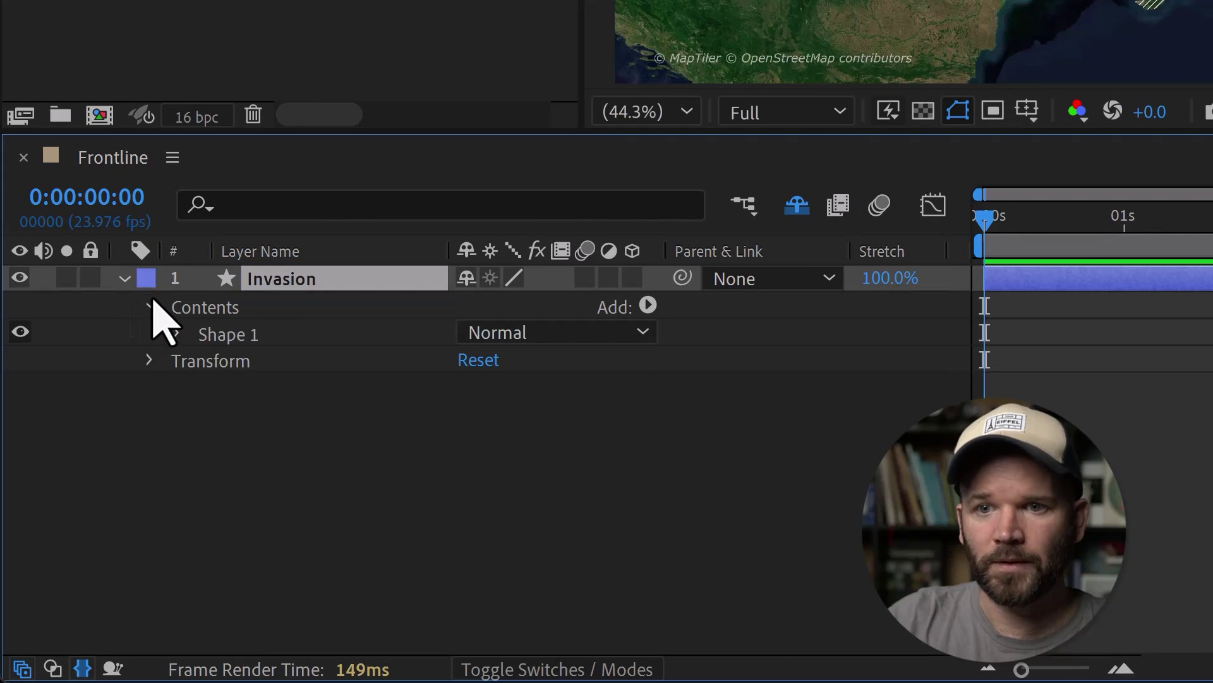
{"action": "left_click", "coordinate": [178, 333]}
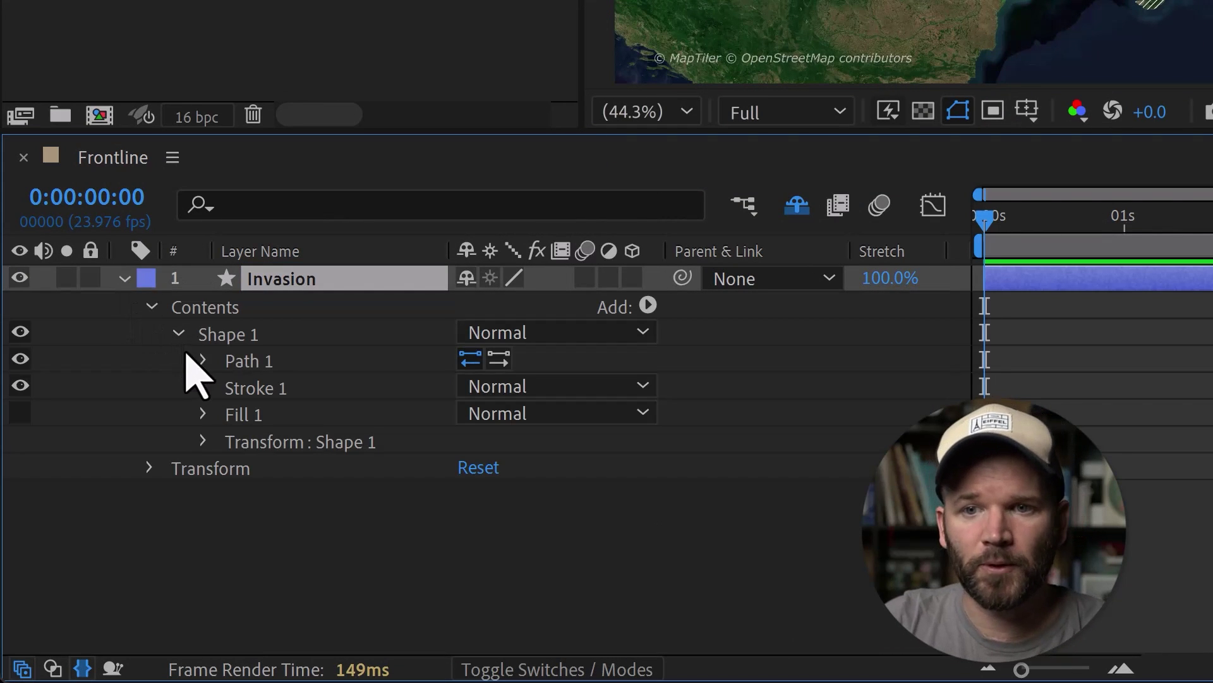
{"action": "left_click", "coordinate": [204, 360]}
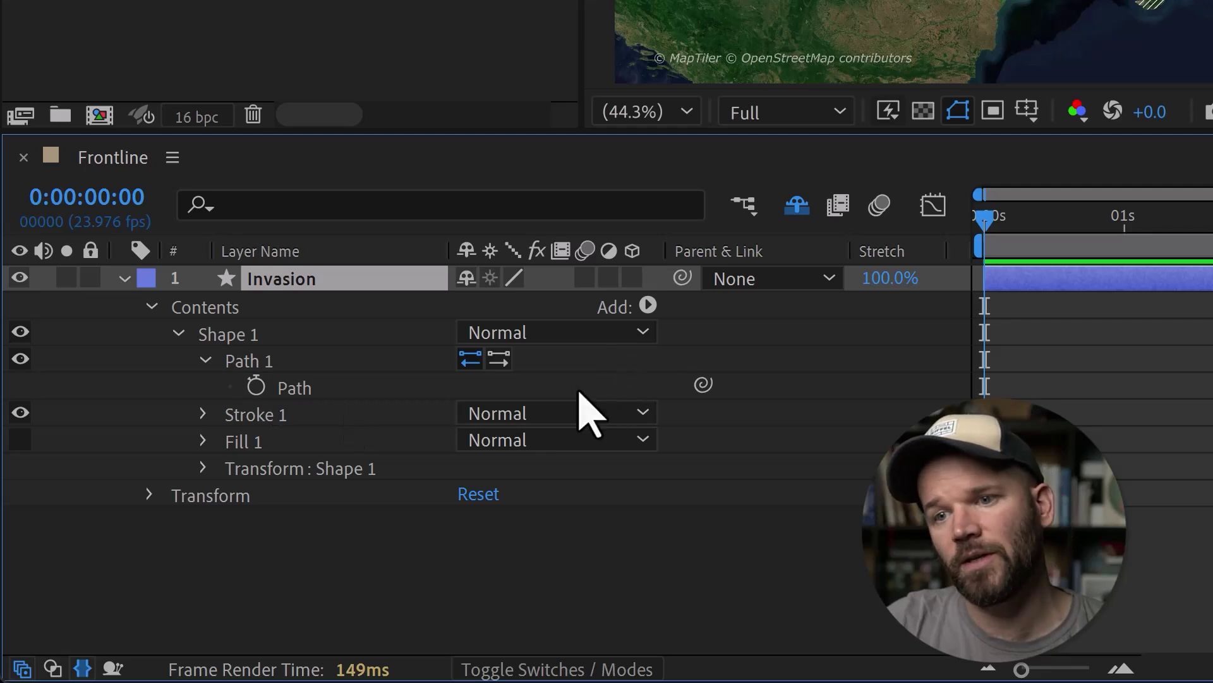
{"action": "left_click", "coordinate": [256, 385]}
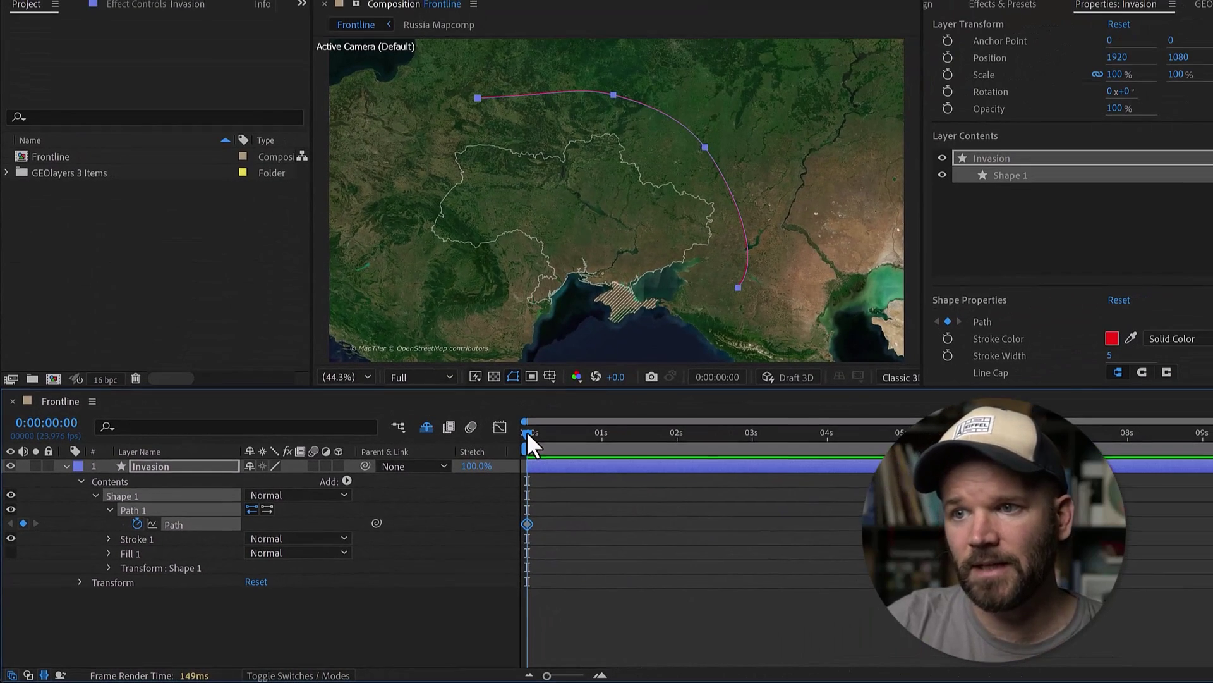
{"action": "left_click_drag", "start_coordinate": [528, 432], "coordinate": [828, 442]}
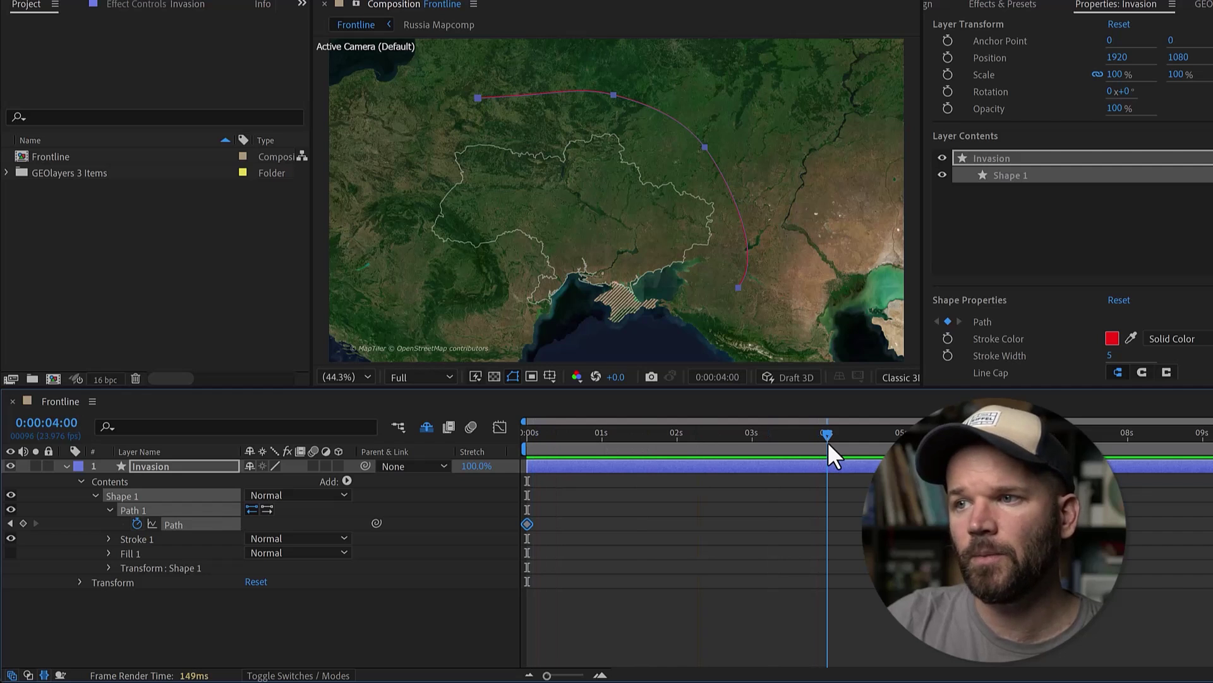
Lower the path's top point, undoing an accidental path closing
{"action": "left_click", "coordinate": [613, 93]}
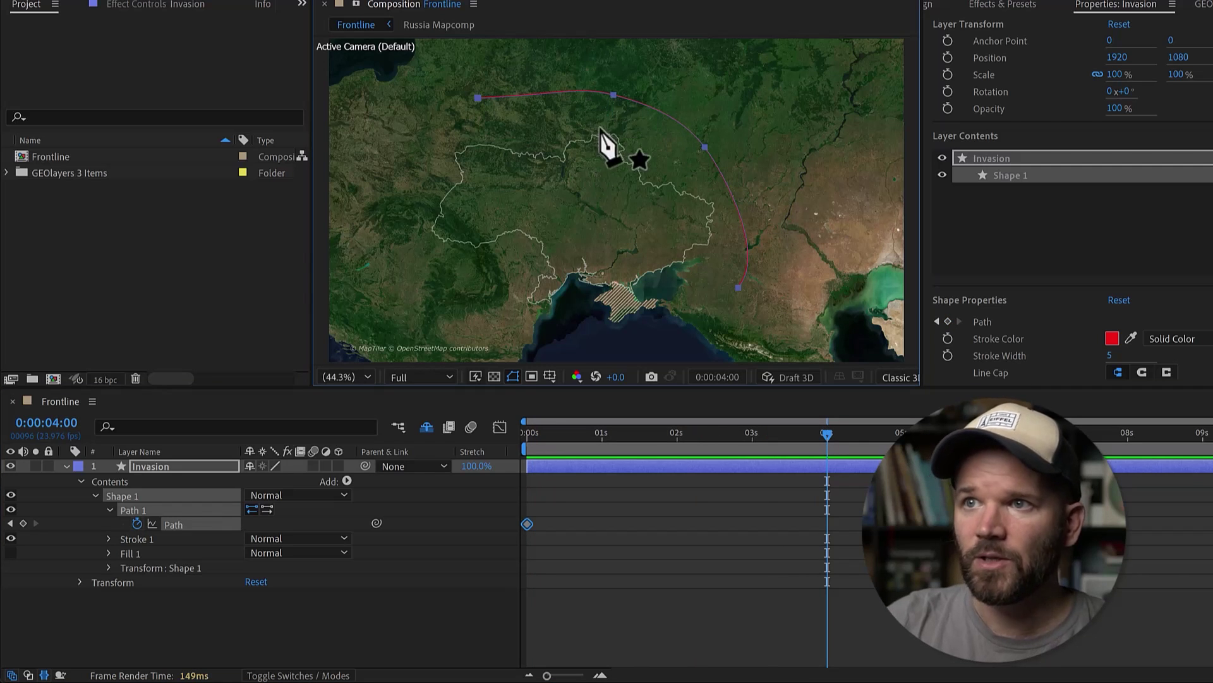
{"action": "key", "text": "g"}
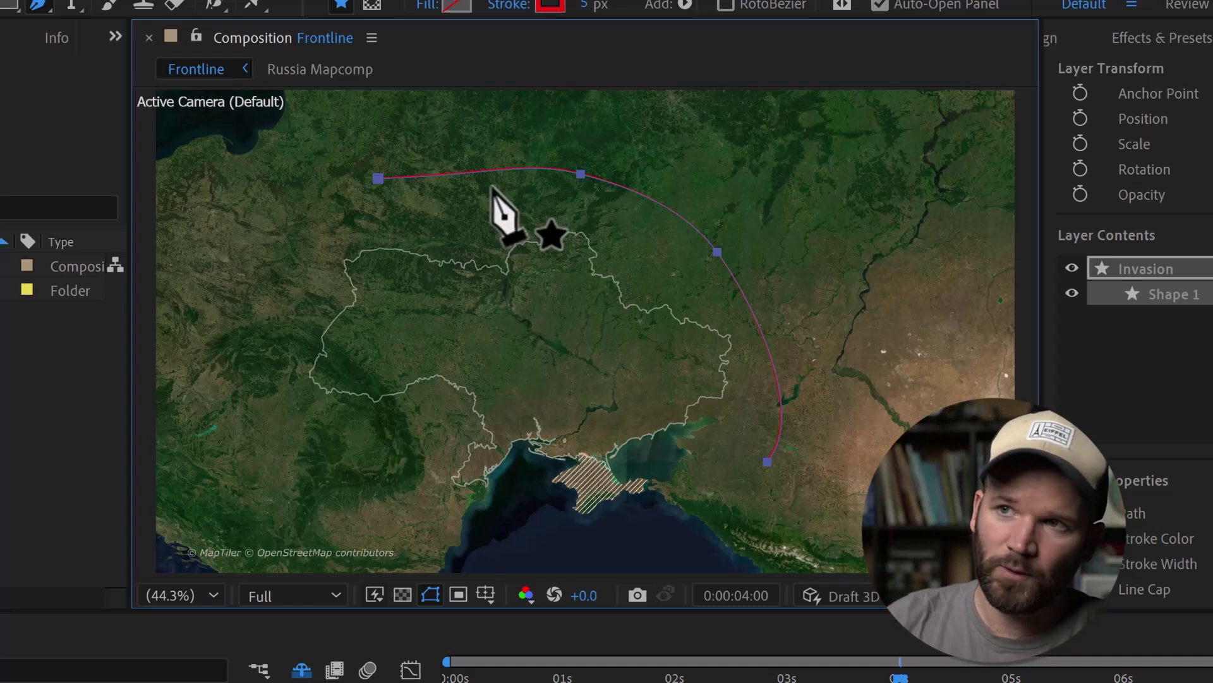
{"action": "left_click", "coordinate": [579, 173]}
{"action": "mouse_move", "coordinate": [580, 174]}
{"action": "left_mouse_down"}
{"action": "mouse_move", "coordinate": [577, 203]}
{"action": "mouse_move", "coordinate": [576, 168]}
{"action": "mouse_move", "coordinate": [568, 191]}
{"action": "left_mouse_up"}
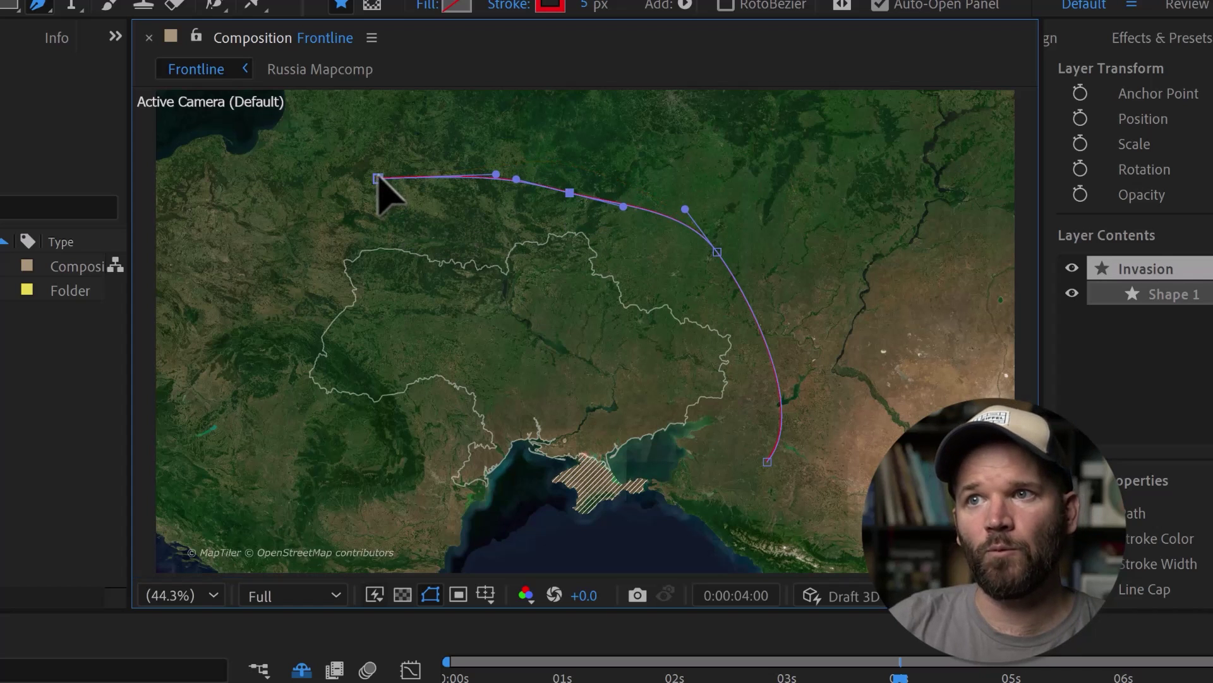
{"action": "left_click", "coordinate": [378, 179]}
{"action": "left_click", "coordinate": [767, 461]}
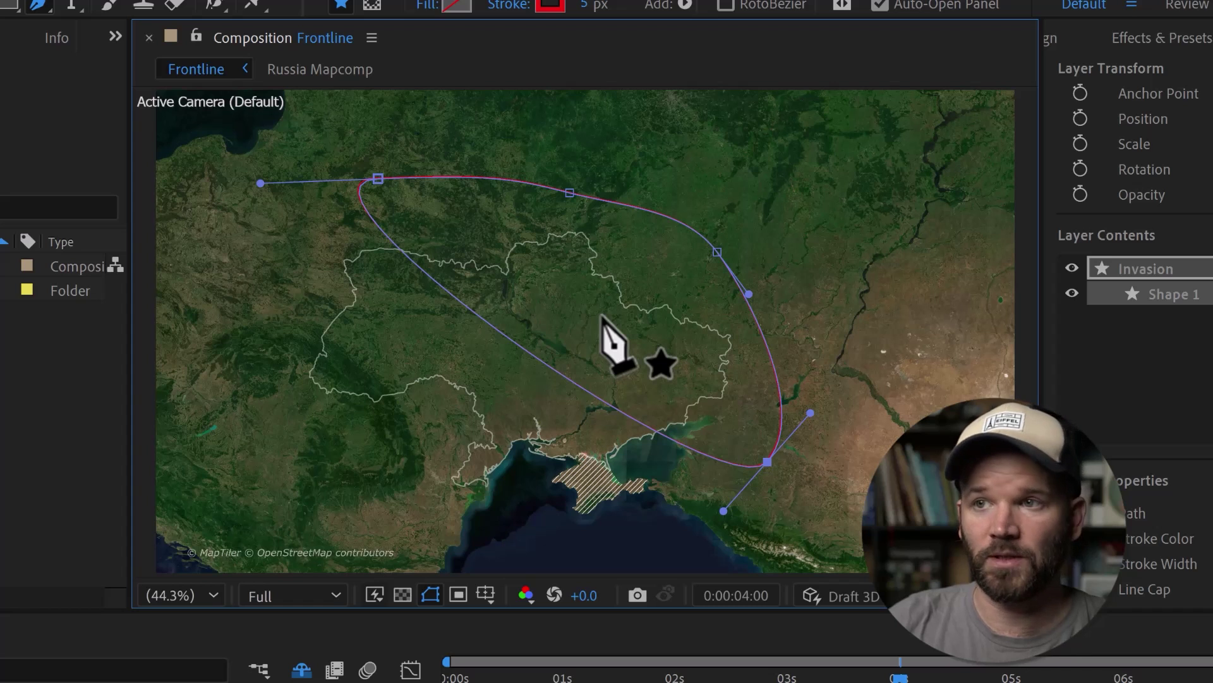
{"action": "key", "text": "ctrl+z"}
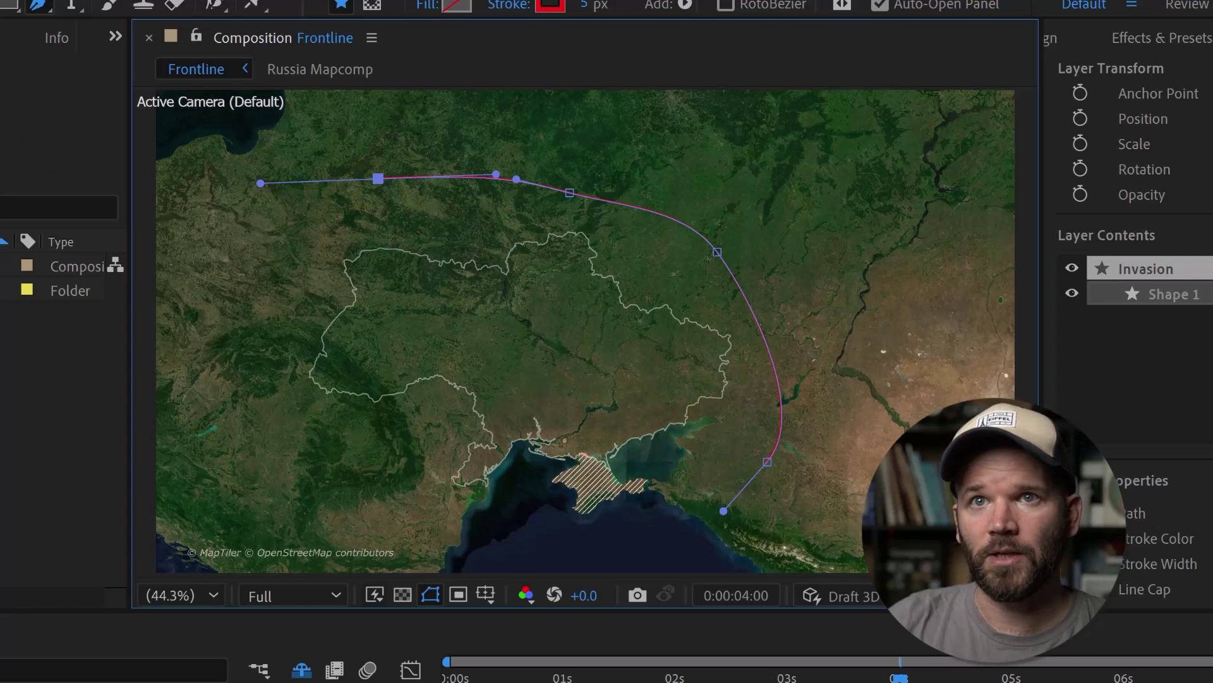
Drag the start, top, upper-right and end points onto Ukraine's northern and eastern border toward the Sea of Azov
{"action": "key", "text": "v"}
{"action": "left_click_drag", "start_coordinate": [377, 180], "coordinate": [397, 229]}
{"action": "left_click_drag", "start_coordinate": [569, 192], "coordinate": [550, 291]}
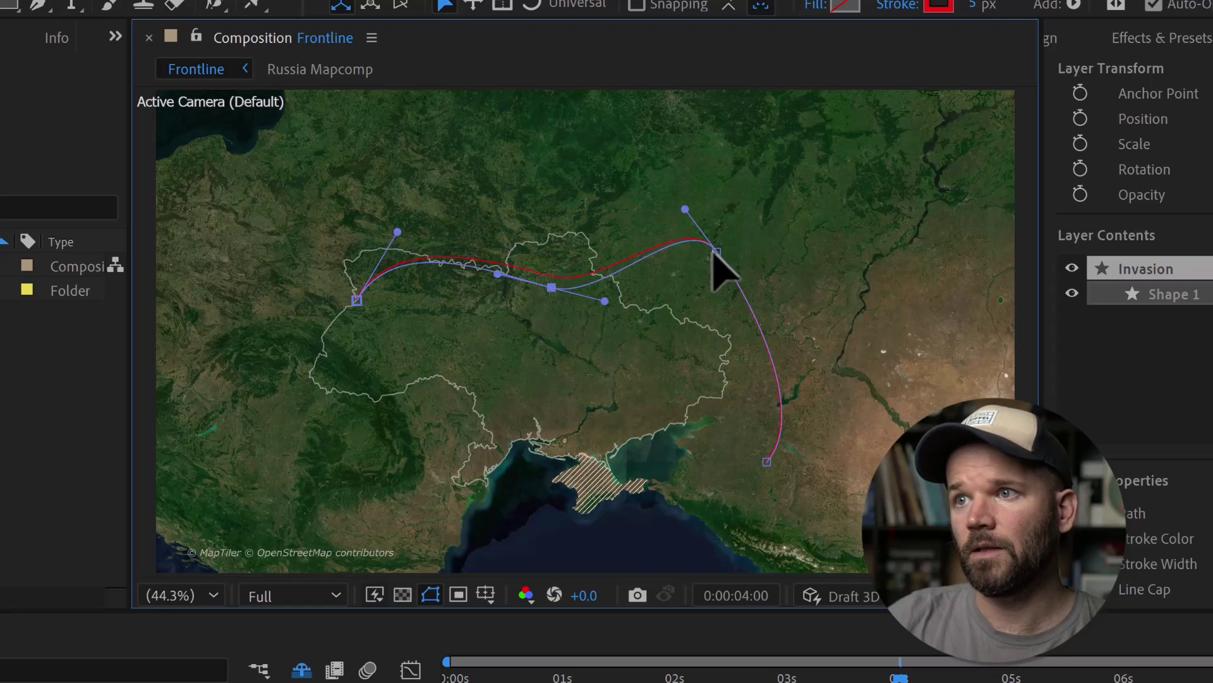
{"action": "left_click_drag", "start_coordinate": [717, 253], "coordinate": [657, 340]}
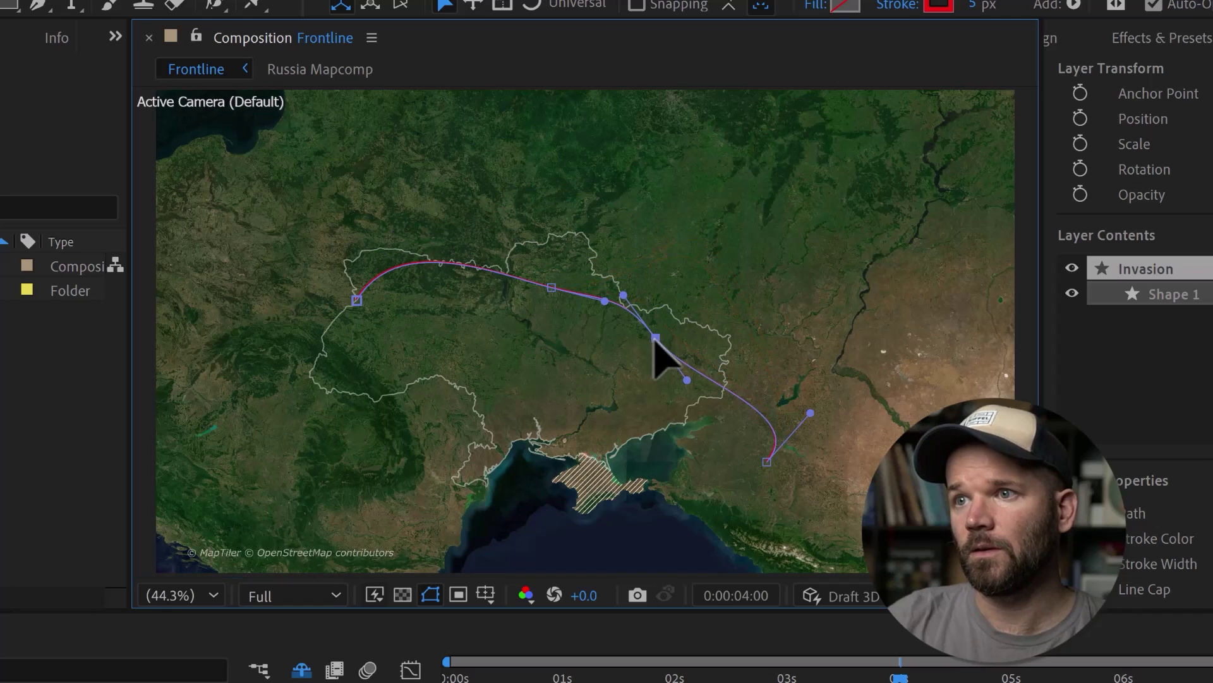
{"action": "left_click_drag", "start_coordinate": [764, 460], "coordinate": [690, 461]}
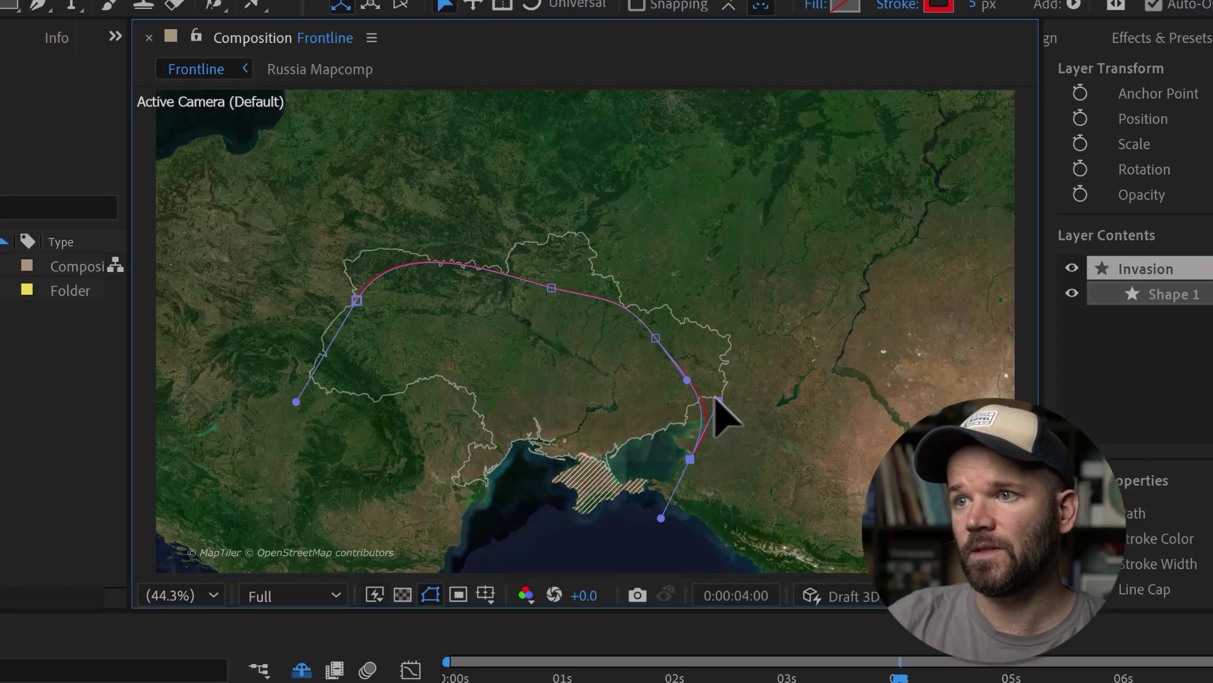
{"action": "left_click", "coordinate": [827, 680]}
Preview the path animation from the start, stopping near 4 s
{"action": "key", "text": "Home"}
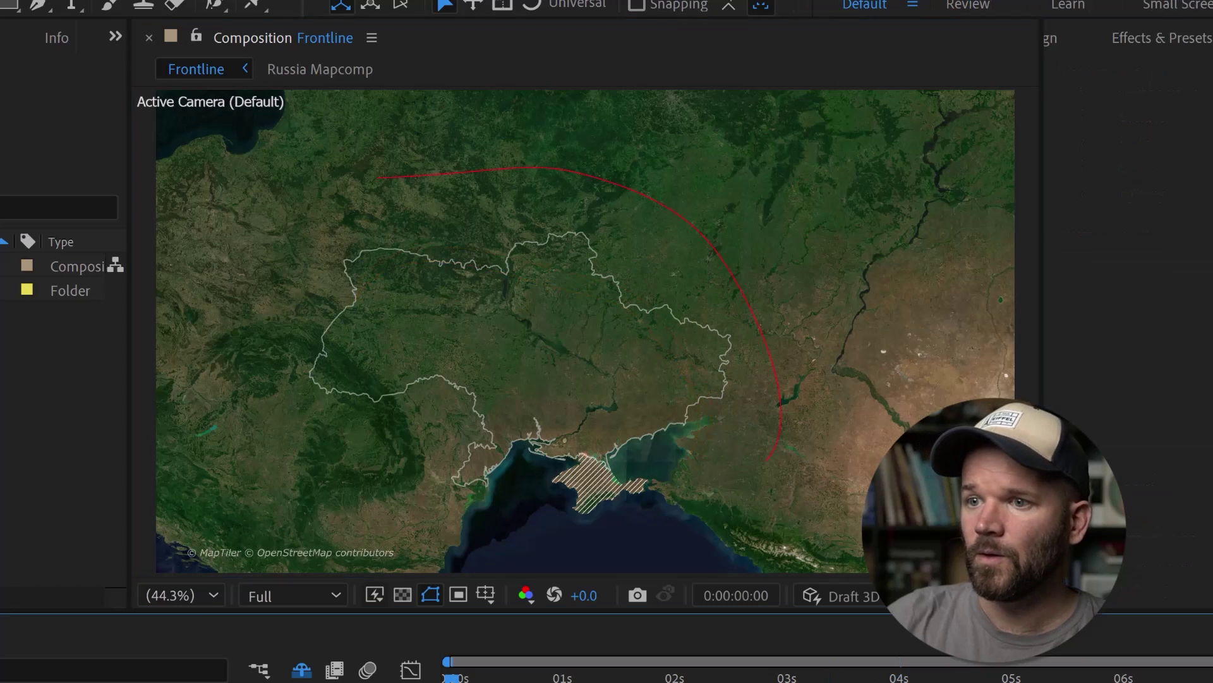
{"action": "key", "text": "space"}
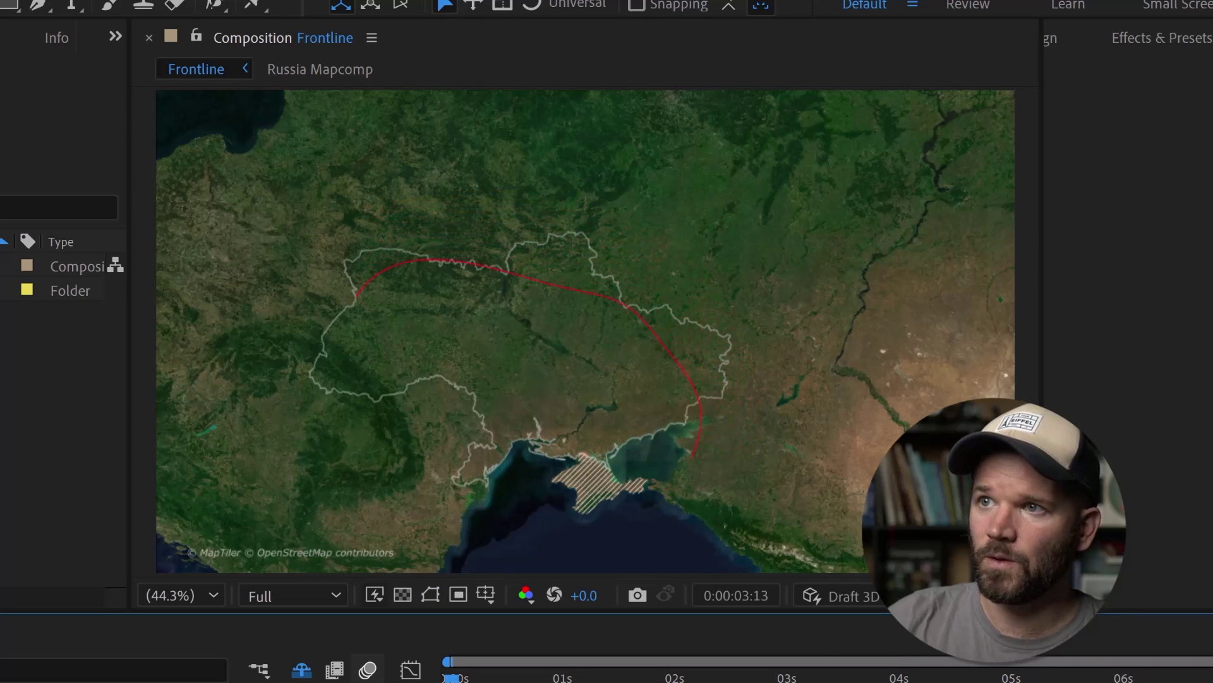
{"action": "key", "text": "space"}
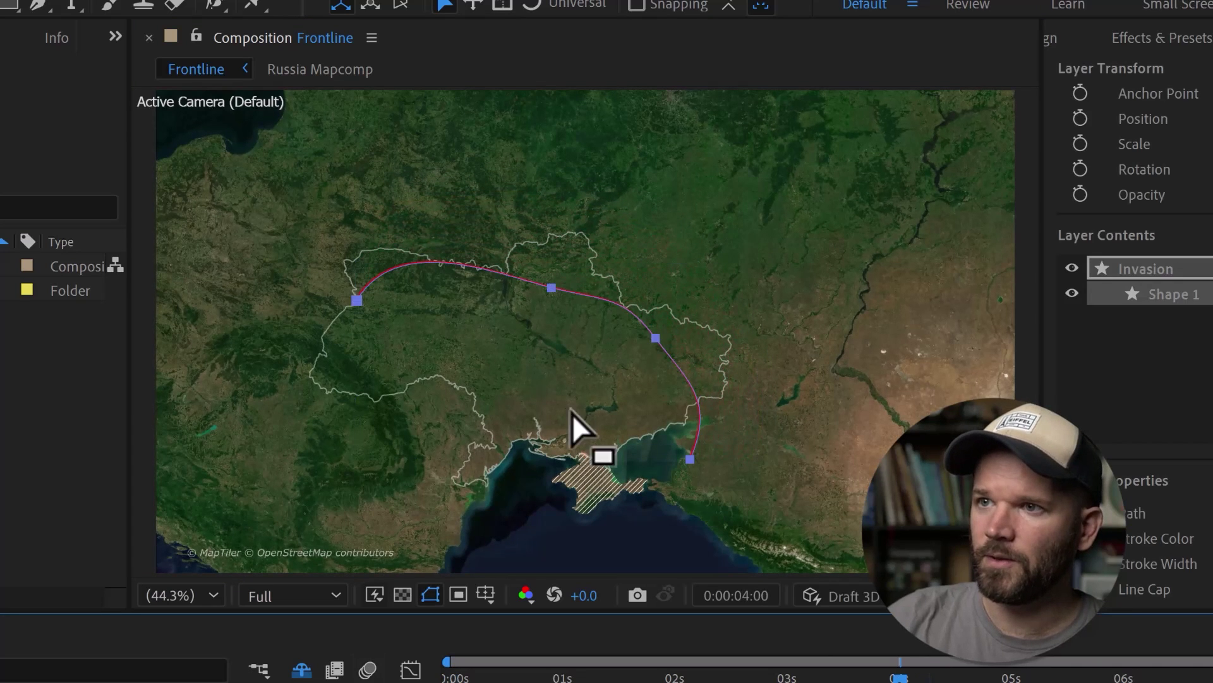
Nudge the southern and middle path points along the border, then return to the start
{"action": "left_click", "coordinate": [655, 339]}
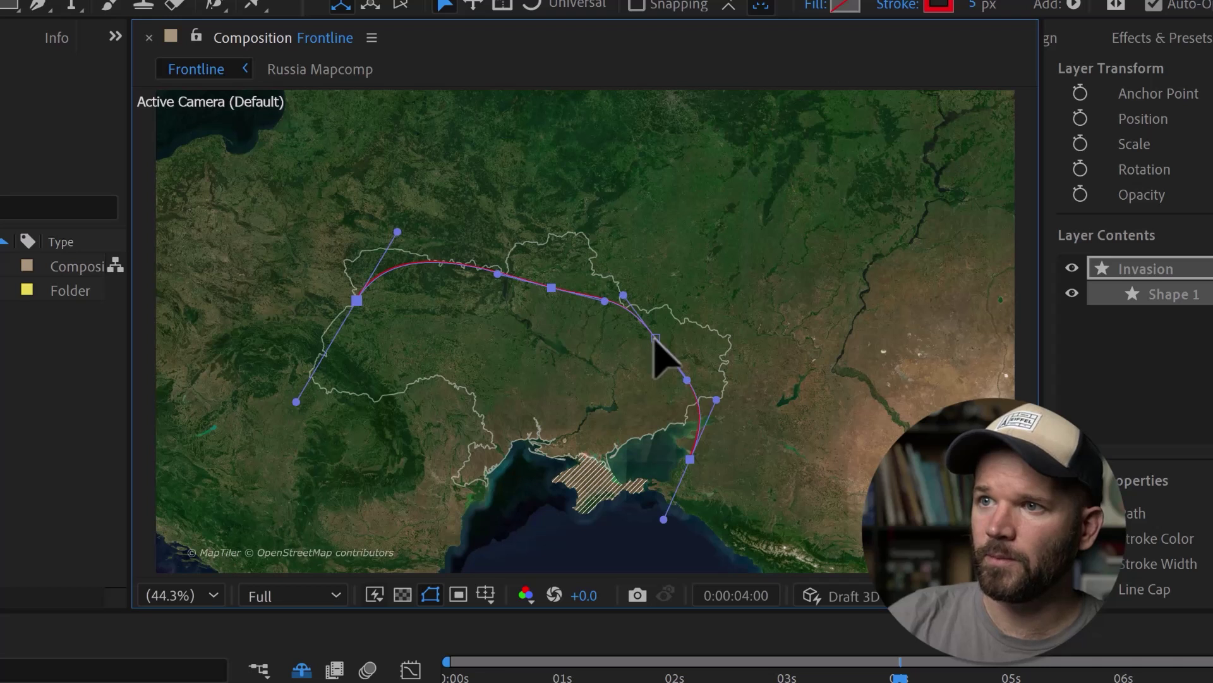
{"action": "left_click_drag", "start_coordinate": [655, 340], "coordinate": [631, 366]}
{"action": "left_click_drag", "start_coordinate": [549, 289], "coordinate": [563, 262]}
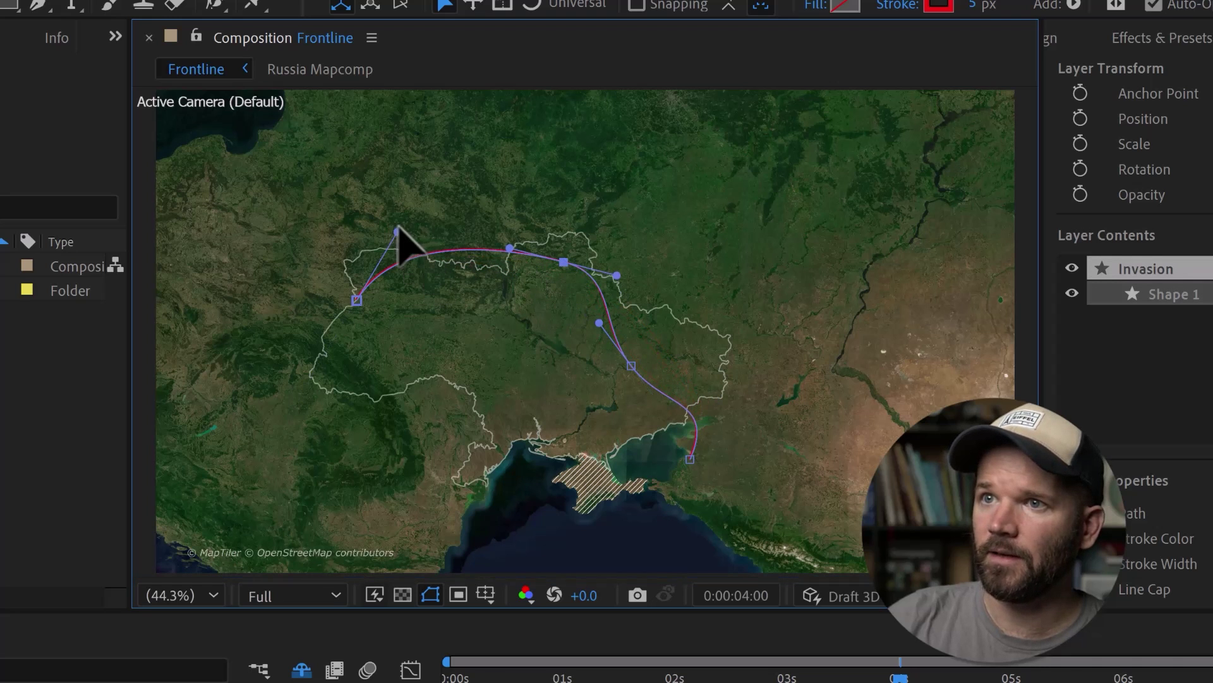
{"action": "key", "text": "Home"}
{"action": "left_click", "coordinate": [61, 482]}
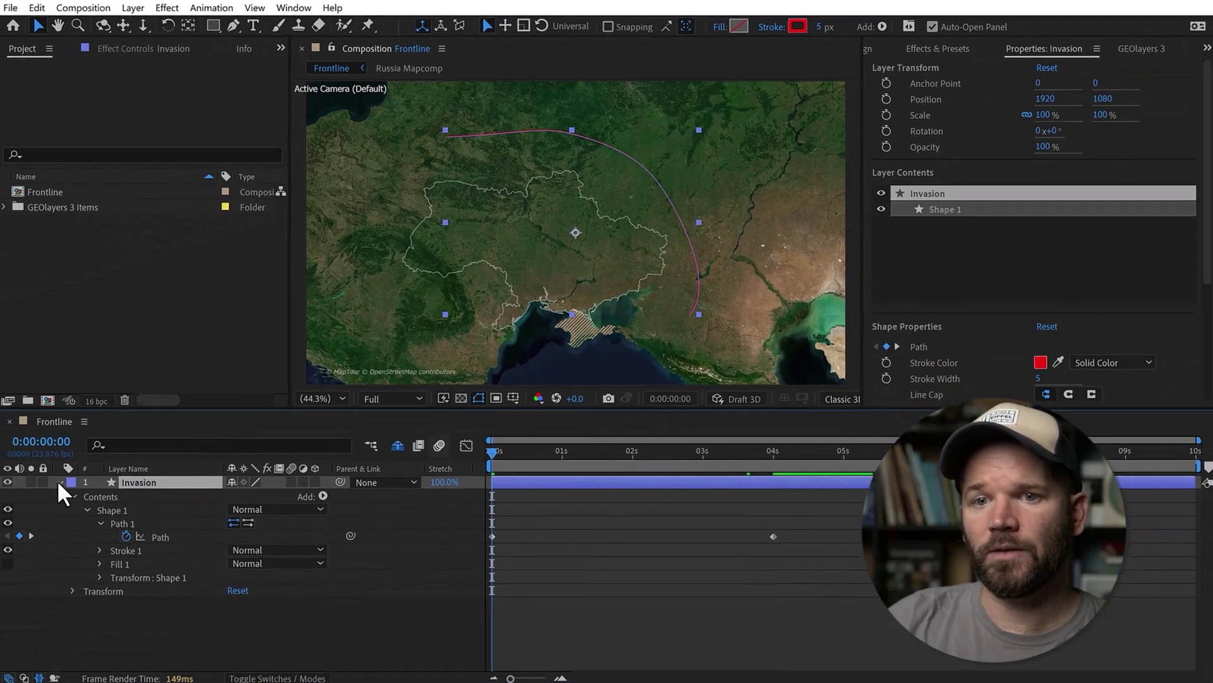
{"action": "left_click", "coordinate": [61, 482]}
{"action": "left_click", "coordinate": [213, 574]}
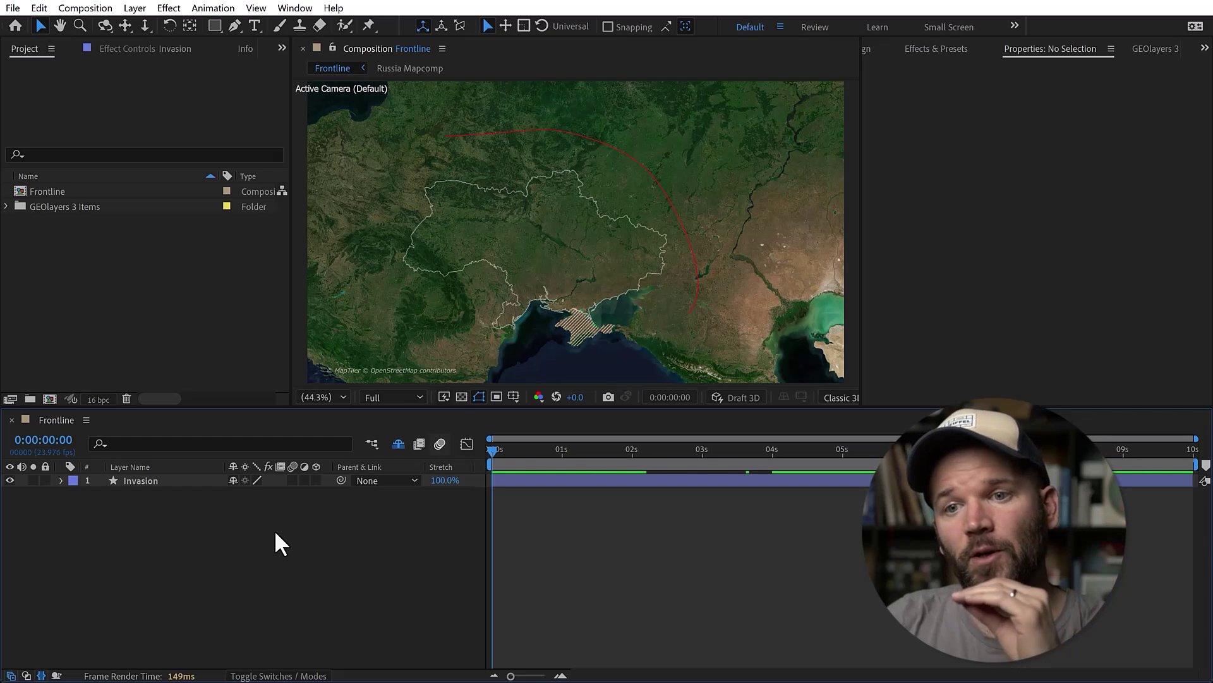
Add a text layer of fifteen x characters over central Ukraine
{"action": "left_click", "coordinate": [255, 25]}
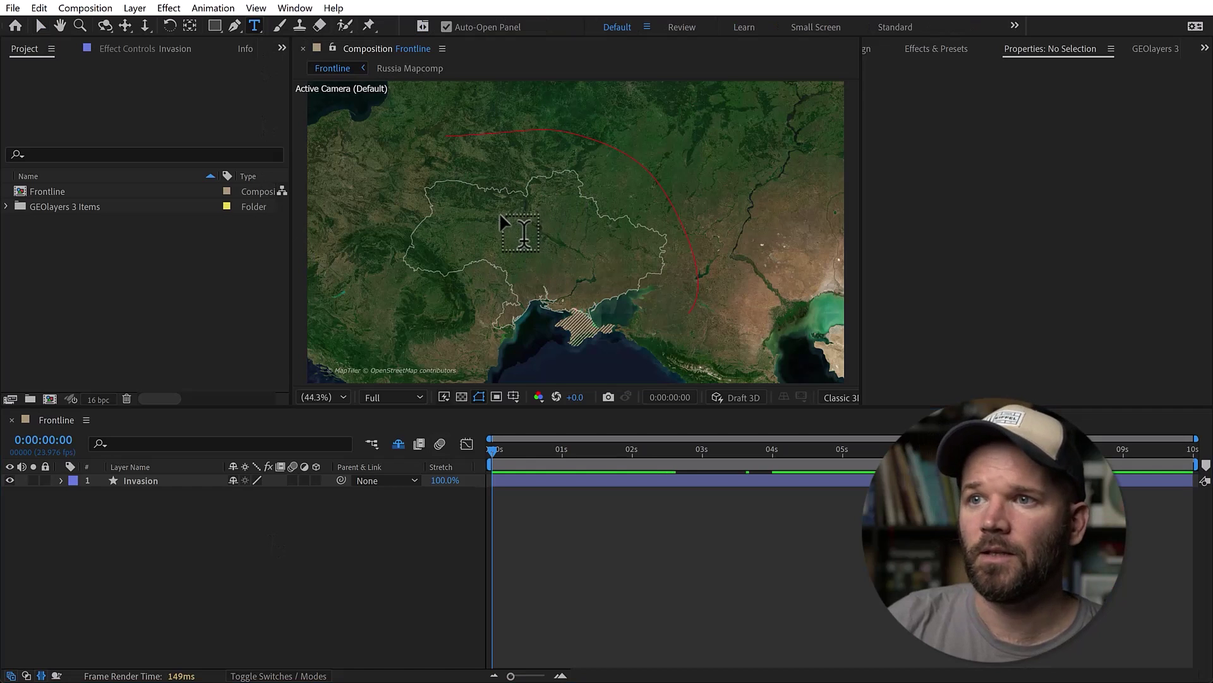
{"action": "left_click", "coordinate": [521, 339]}
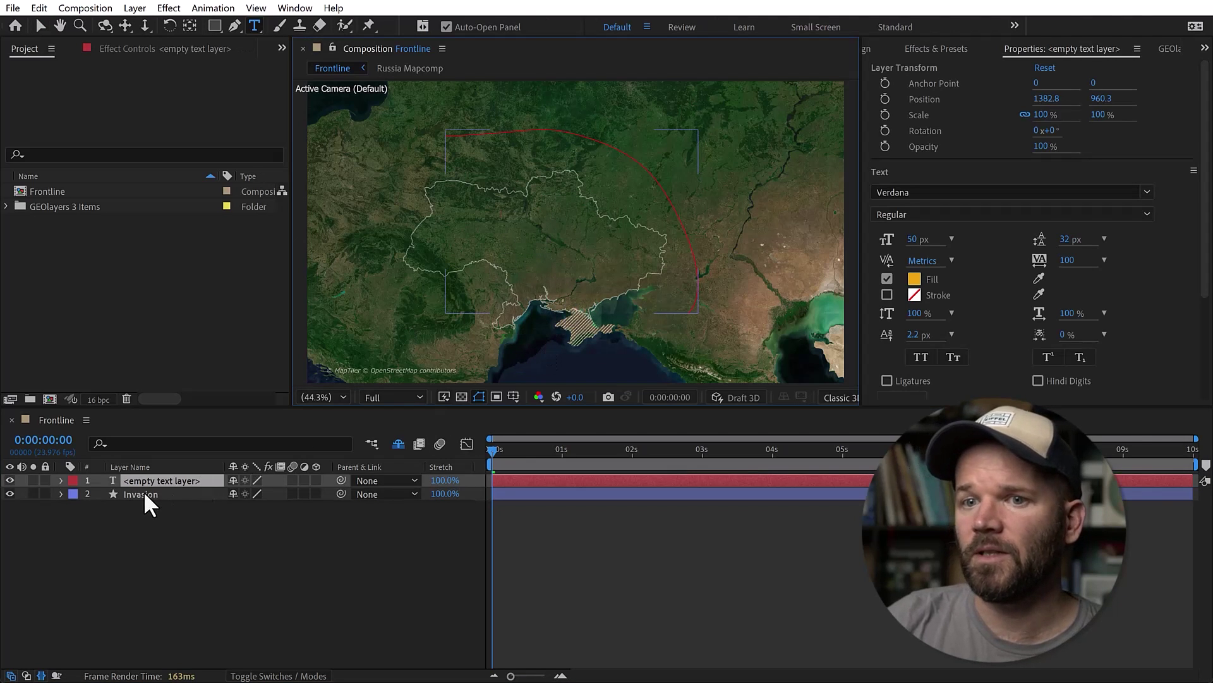
{"action": "type", "text": "x"}
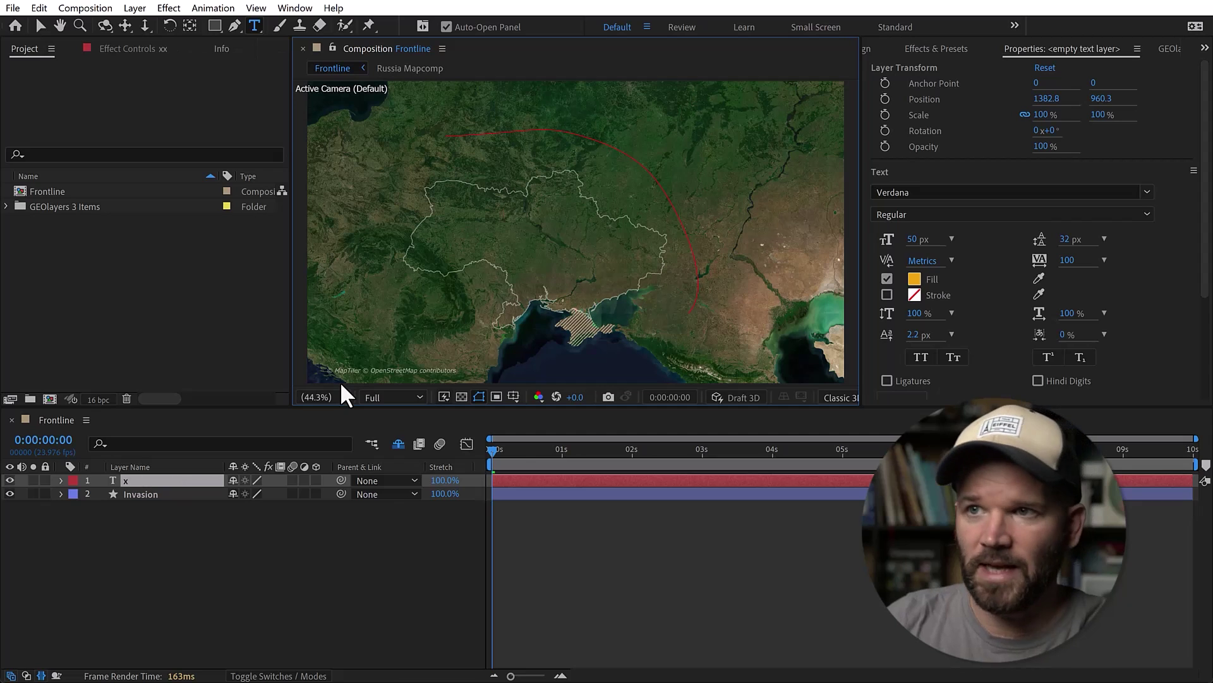
{"action": "type", "text": "xxxxxxxxxx"}
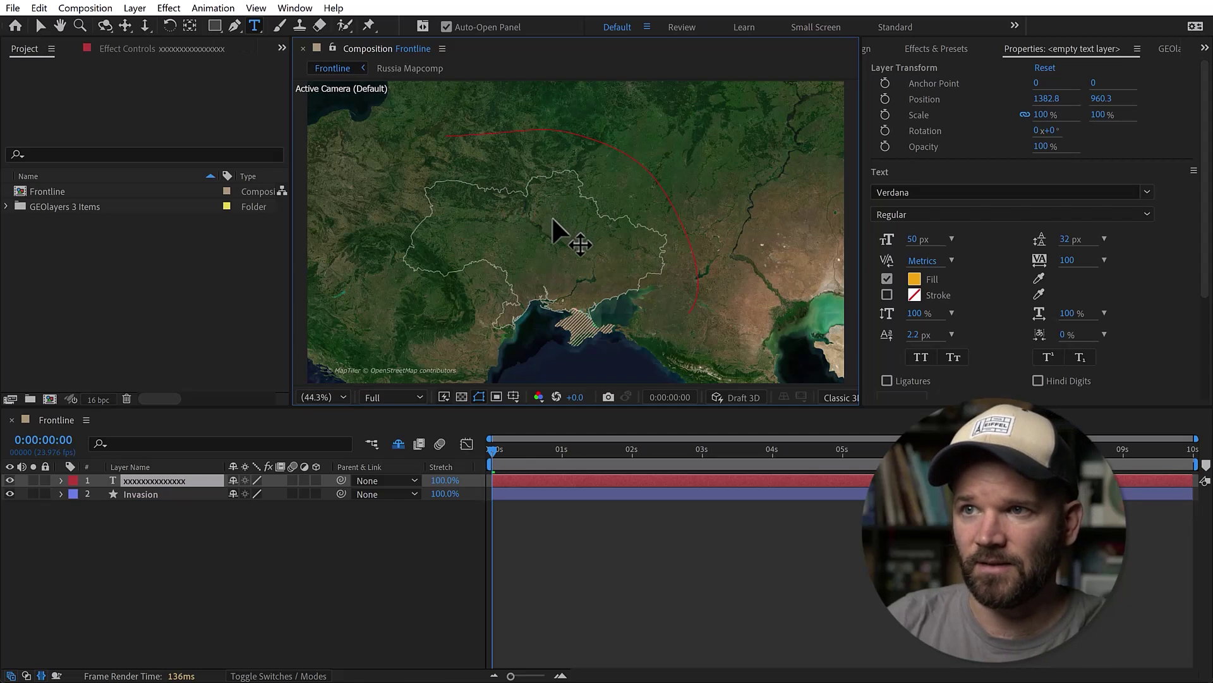
{"action": "type", "text": "xxxxxxxxxxx"}
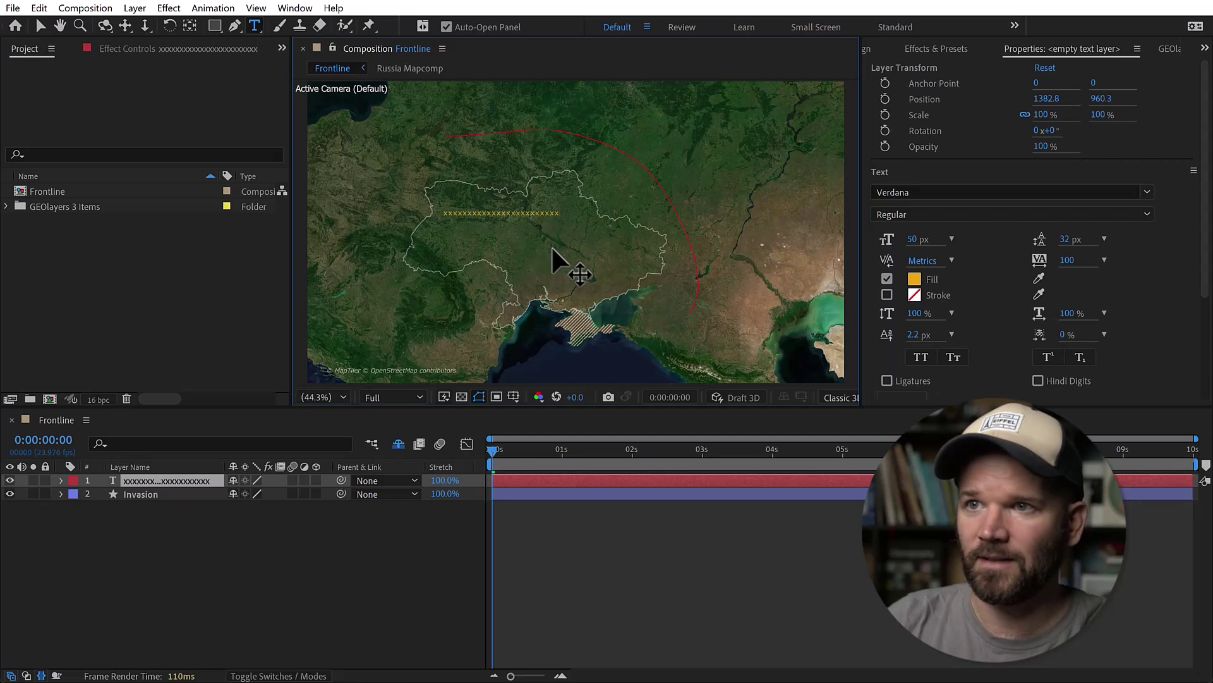
{"action": "left_click", "coordinate": [154, 491]}
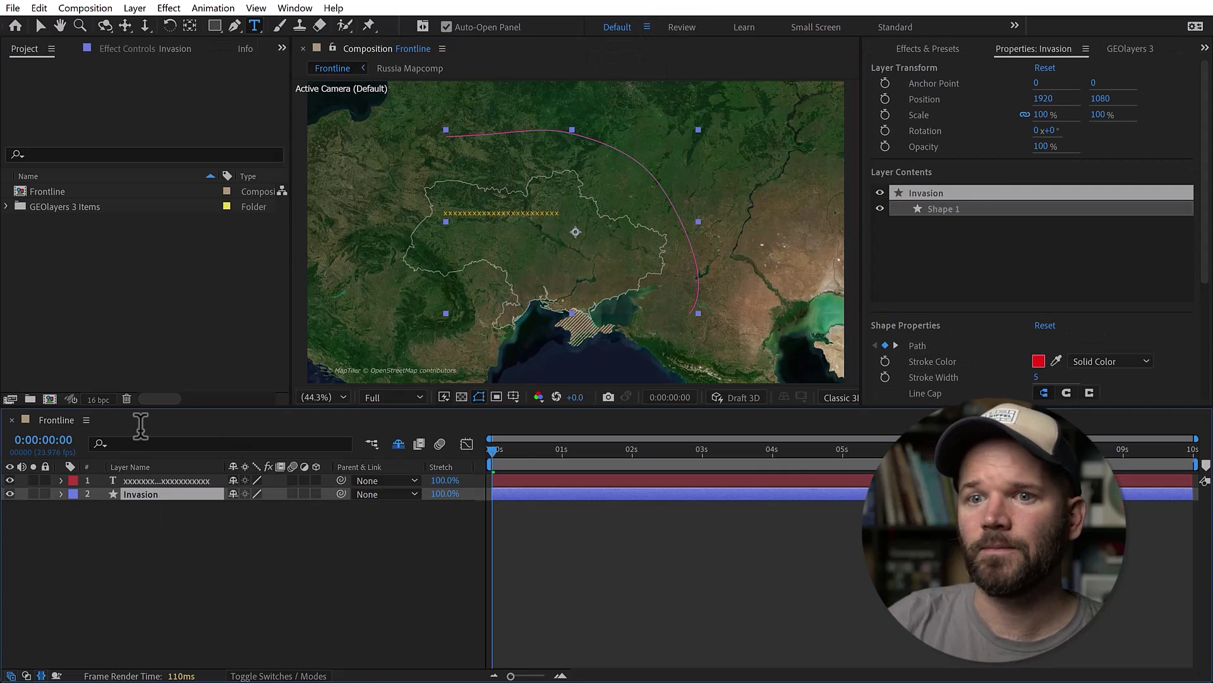
{"action": "left_click", "coordinate": [40, 26]}
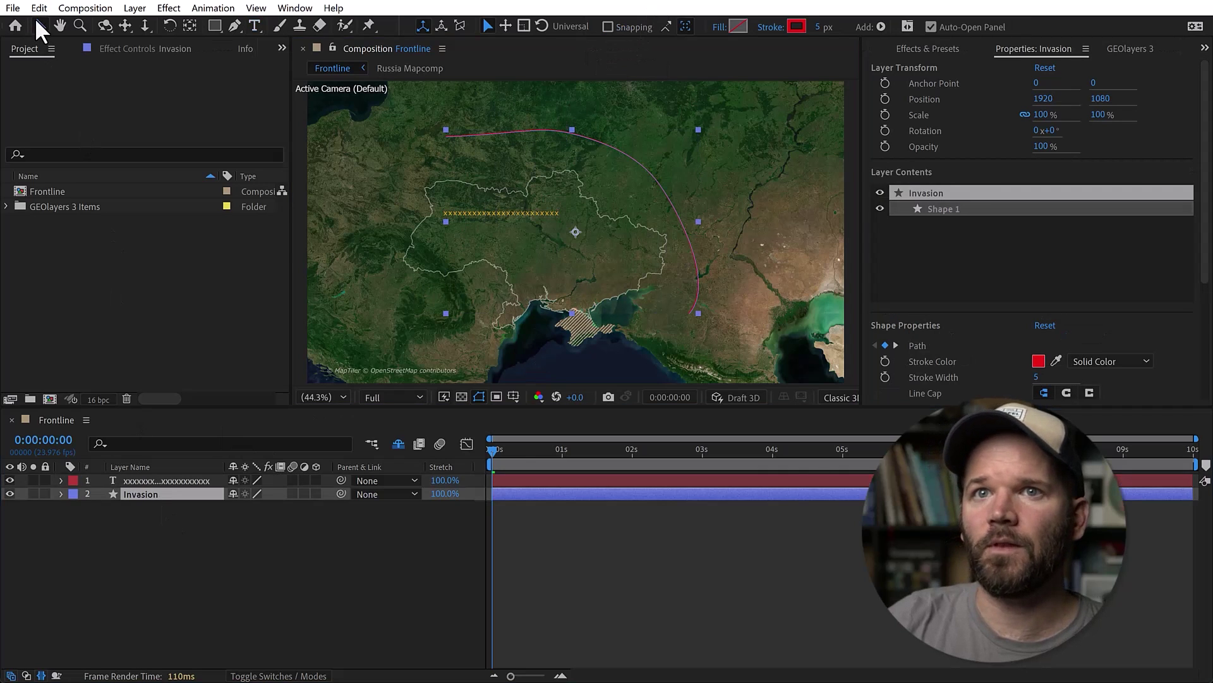
Give the text the frontline's red fill and expand its Text property group
{"action": "left_click", "coordinate": [796, 25]}
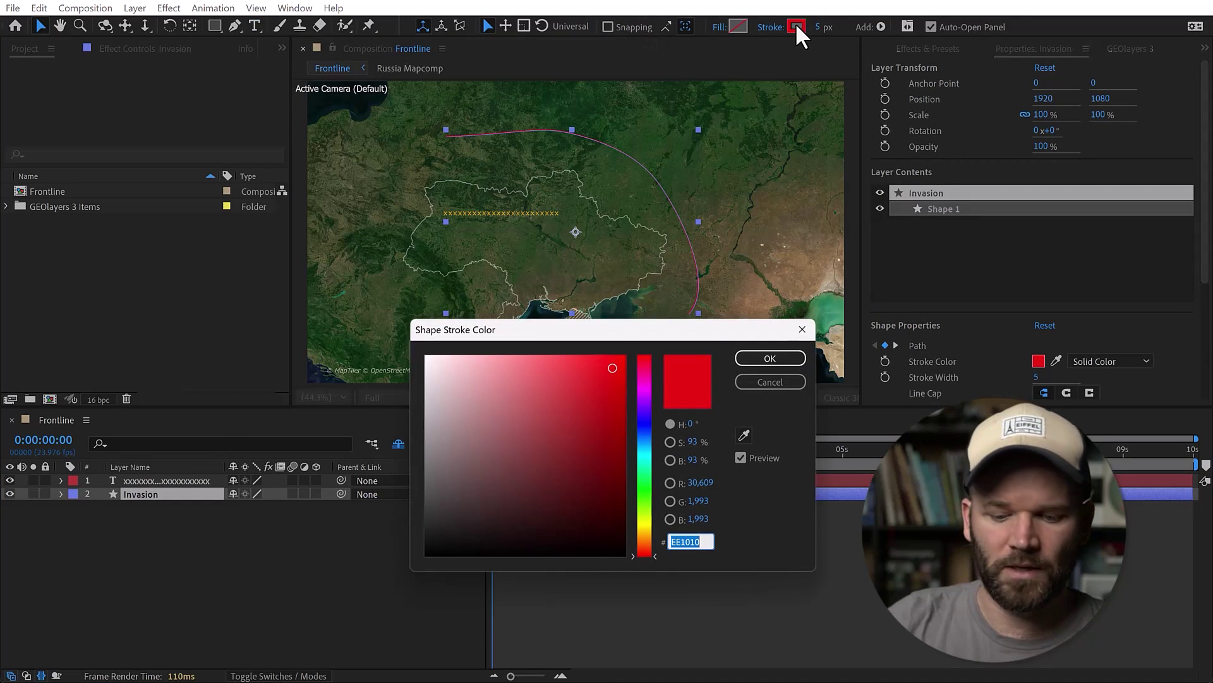
{"action": "left_click", "coordinate": [770, 358]}
{"action": "left_click", "coordinate": [167, 481]}
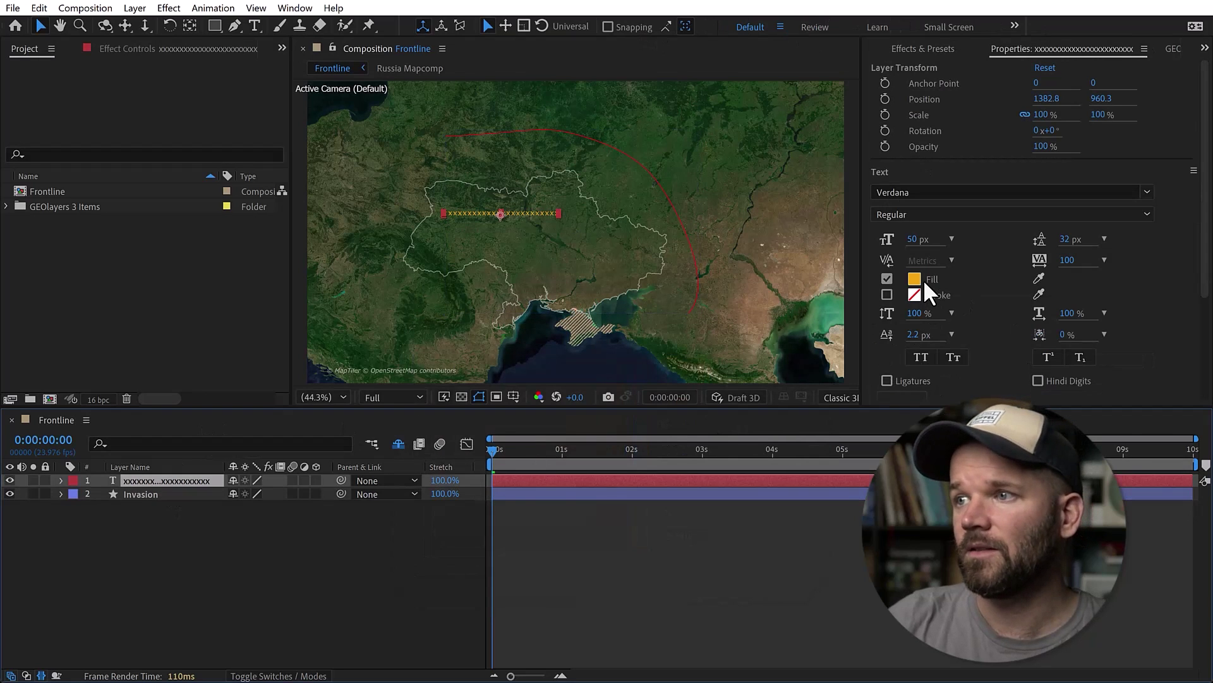
{"action": "left_click", "coordinate": [914, 279]}
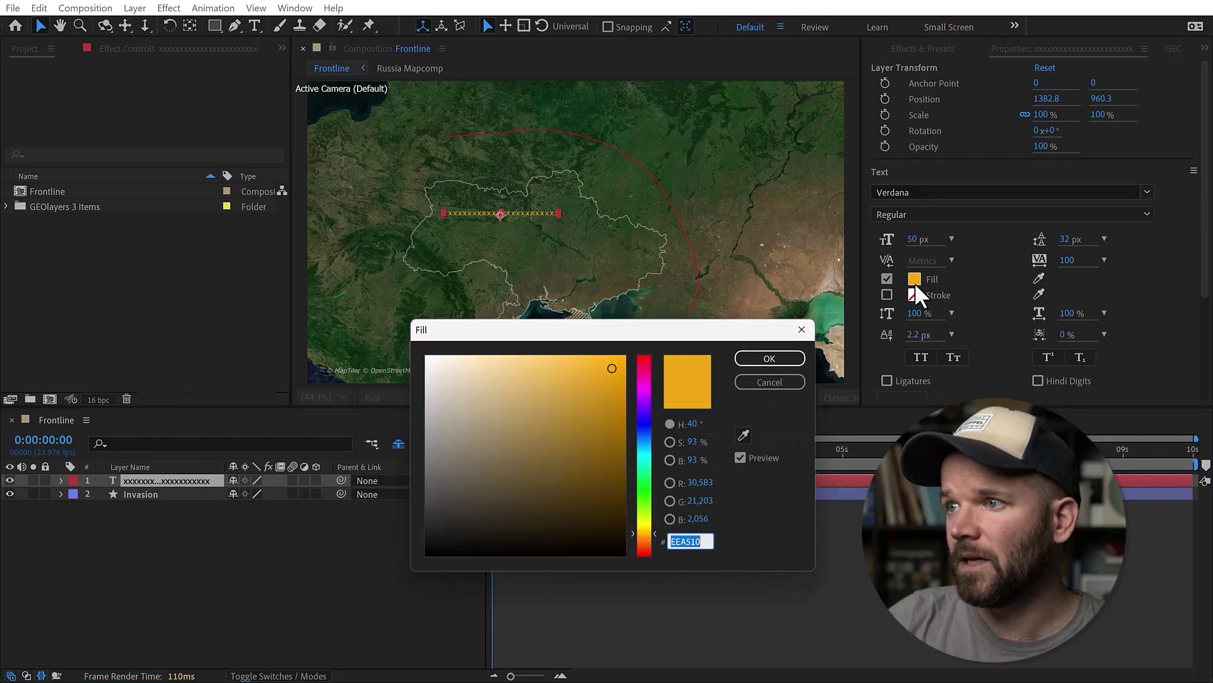
{"action": "key", "text": "ctrl+v"}
{"action": "left_click", "coordinate": [770, 358]}
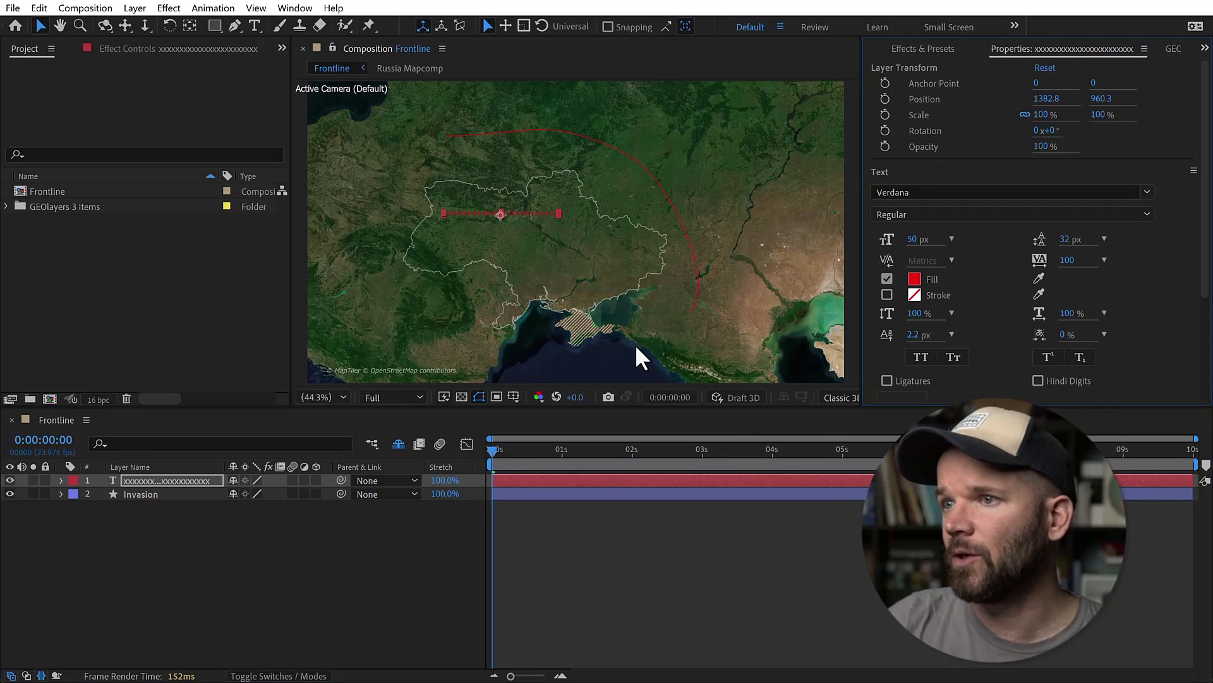
{"action": "left_click", "coordinate": [60, 480]}
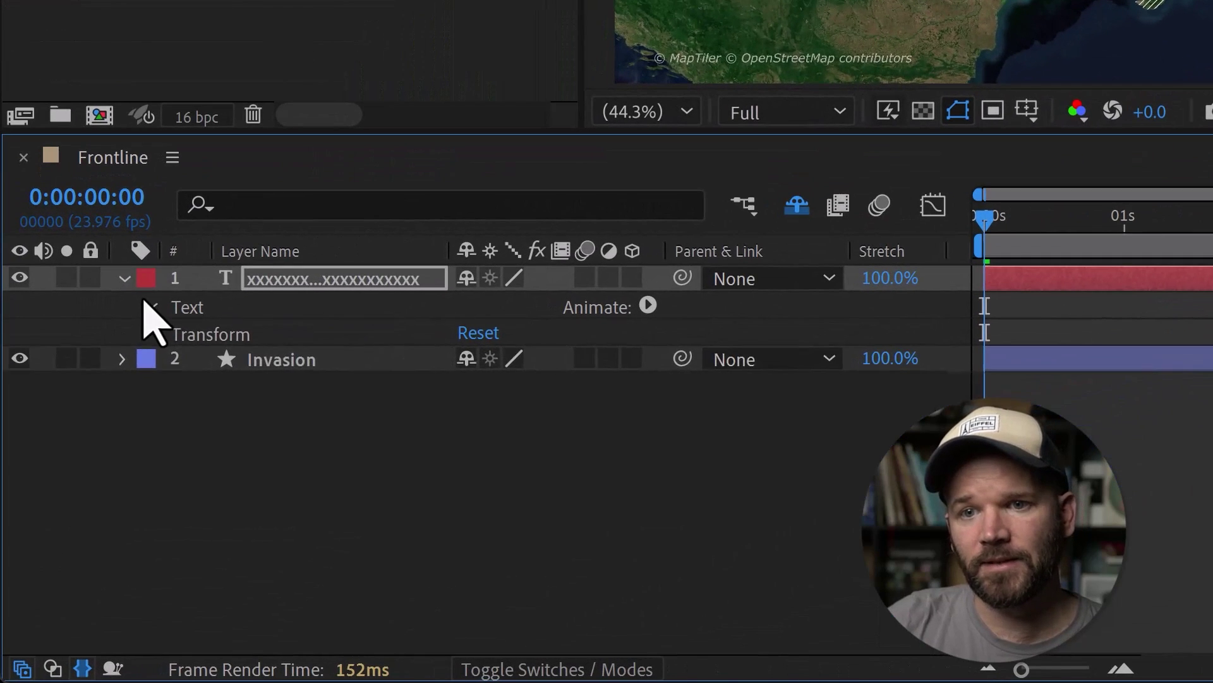
{"action": "left_click", "coordinate": [75, 494]}
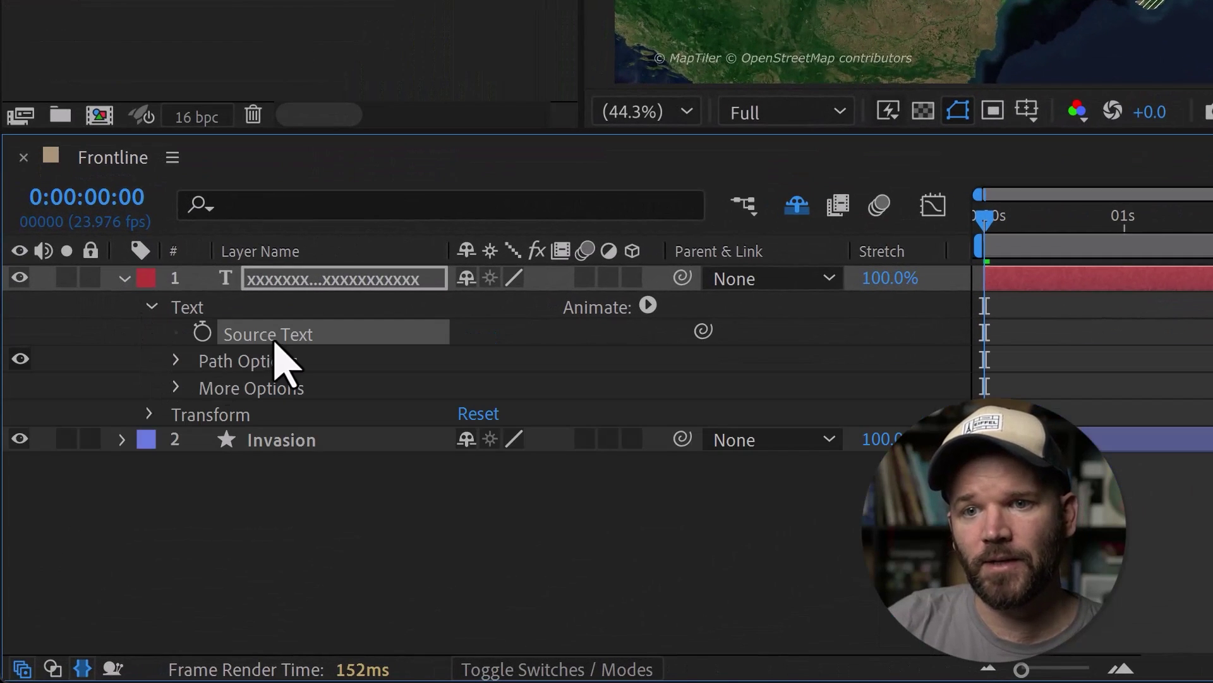
Check the text's Path Options, finding no path available yet
{"action": "left_click", "coordinate": [177, 361]}
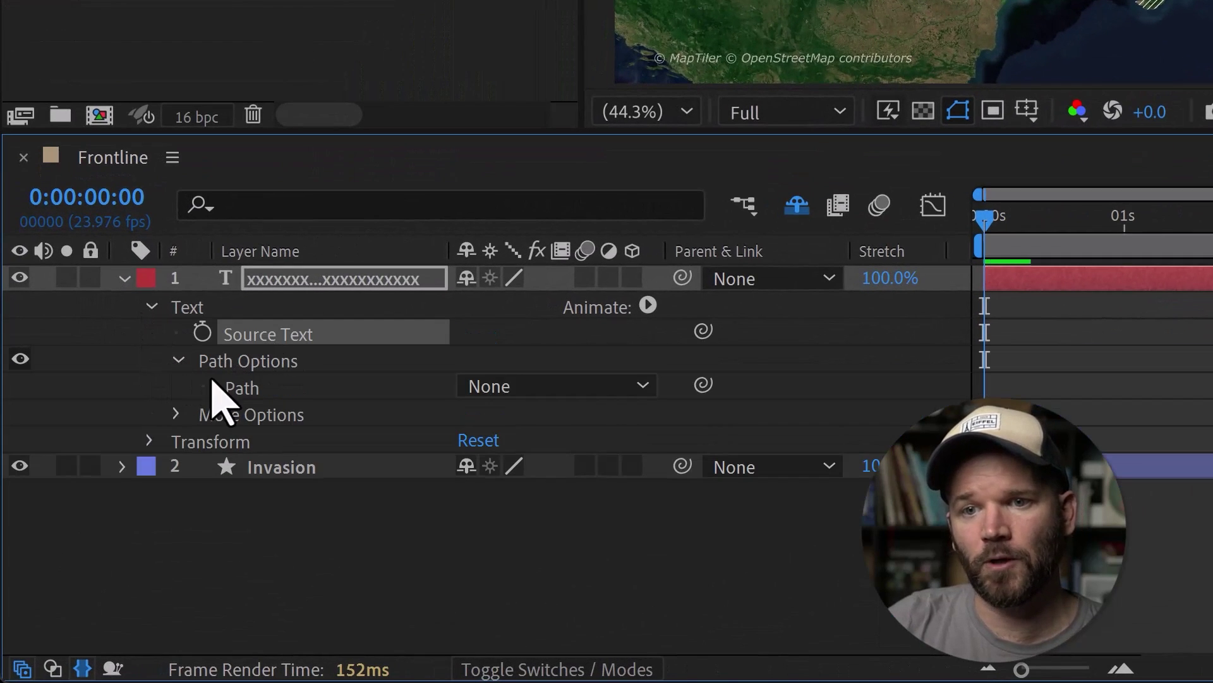
{"action": "left_click", "coordinate": [498, 387]}
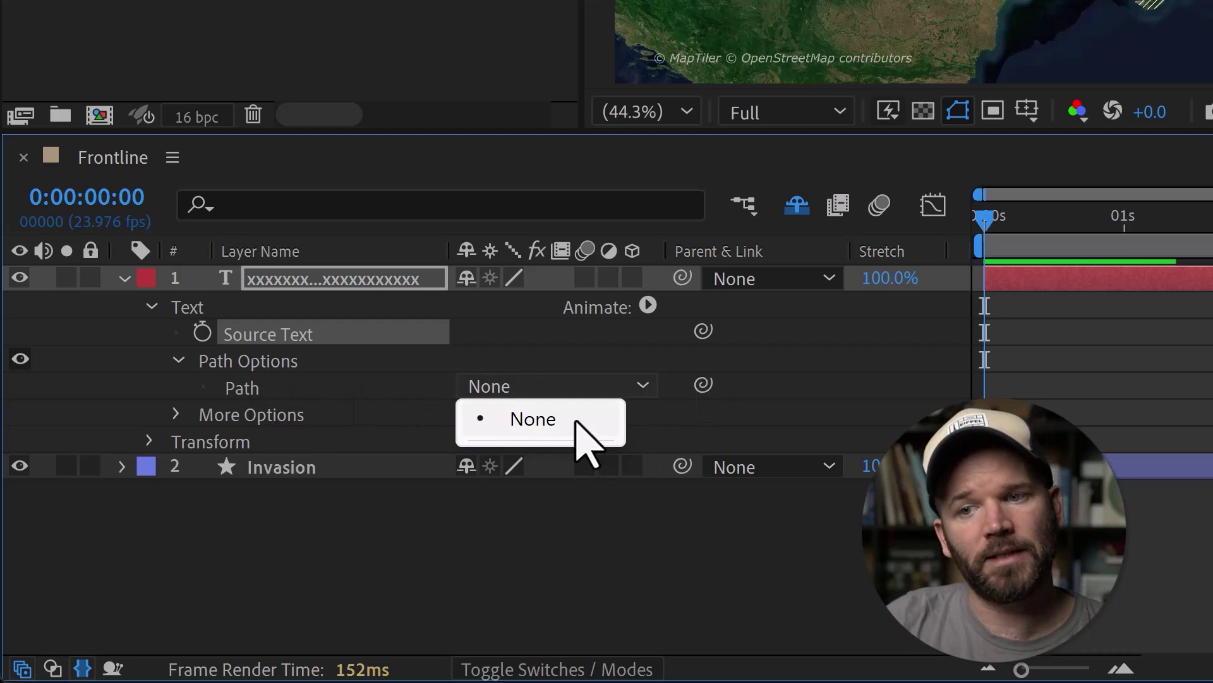
{"action": "left_click", "coordinate": [1062, 393]}
{"action": "left_click", "coordinate": [1061, 392]}
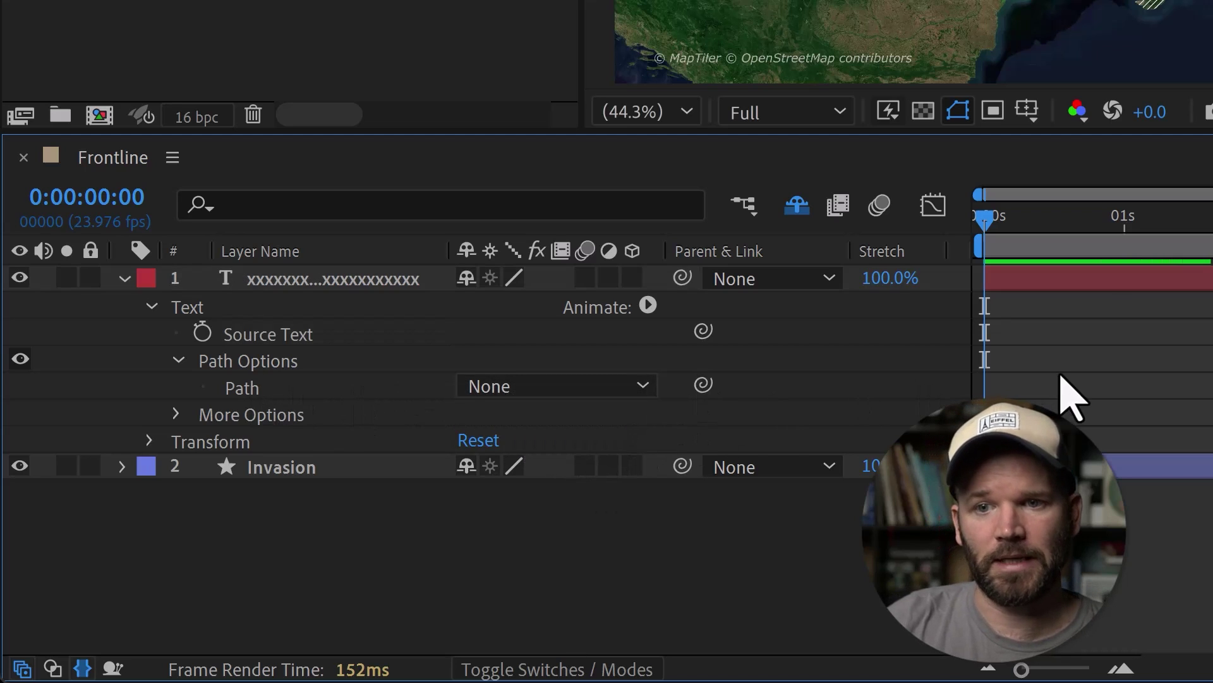
{"action": "left_click", "coordinate": [358, 278]}
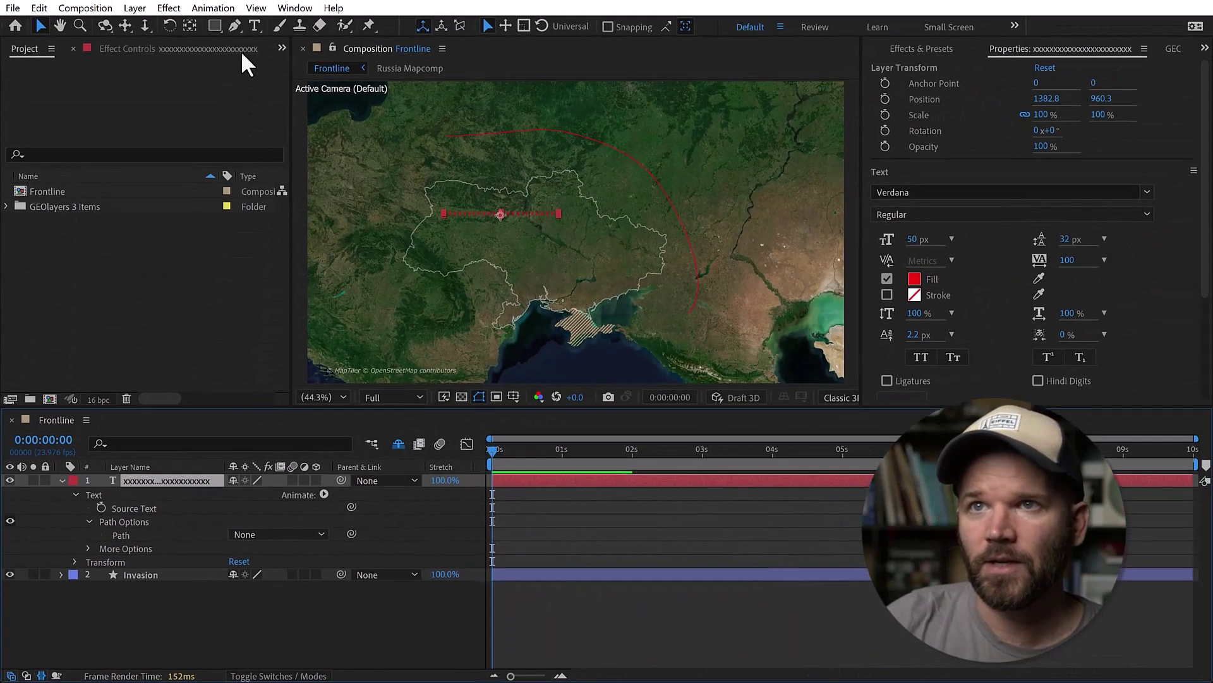
Draw a two-point diagonal mask across Ukraine on the text layer and set its text Path to Mask 1
{"action": "left_click", "coordinate": [235, 25]}
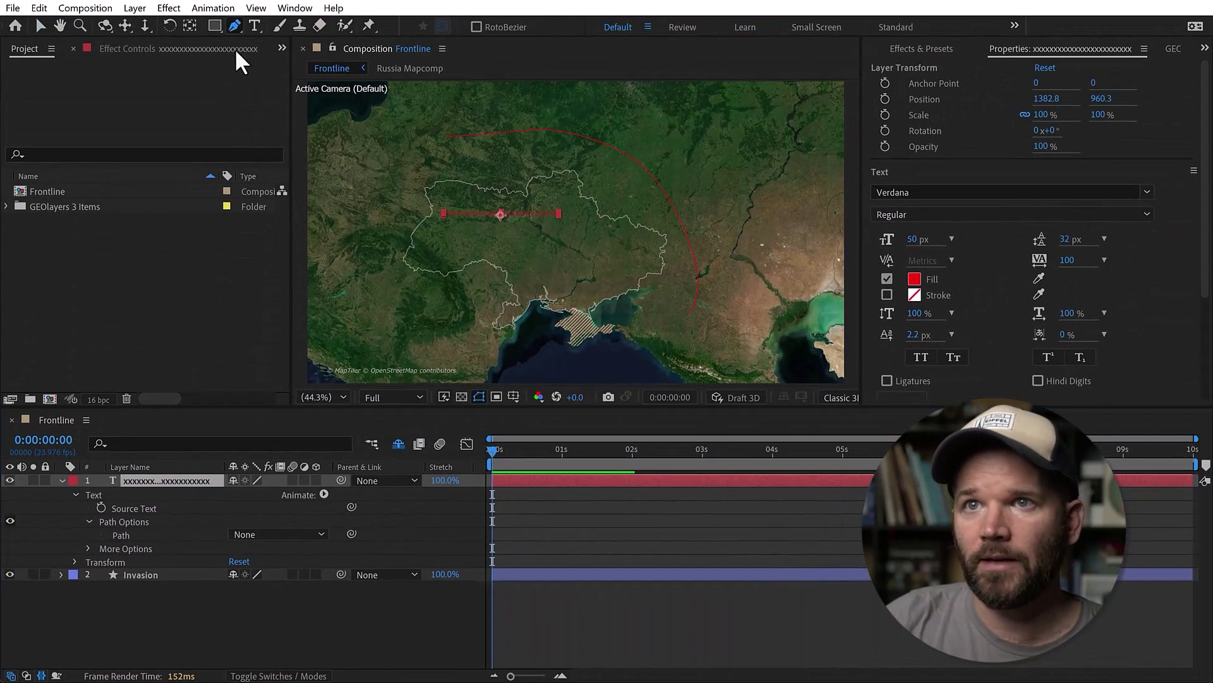
{"action": "left_click", "coordinate": [158, 480]}
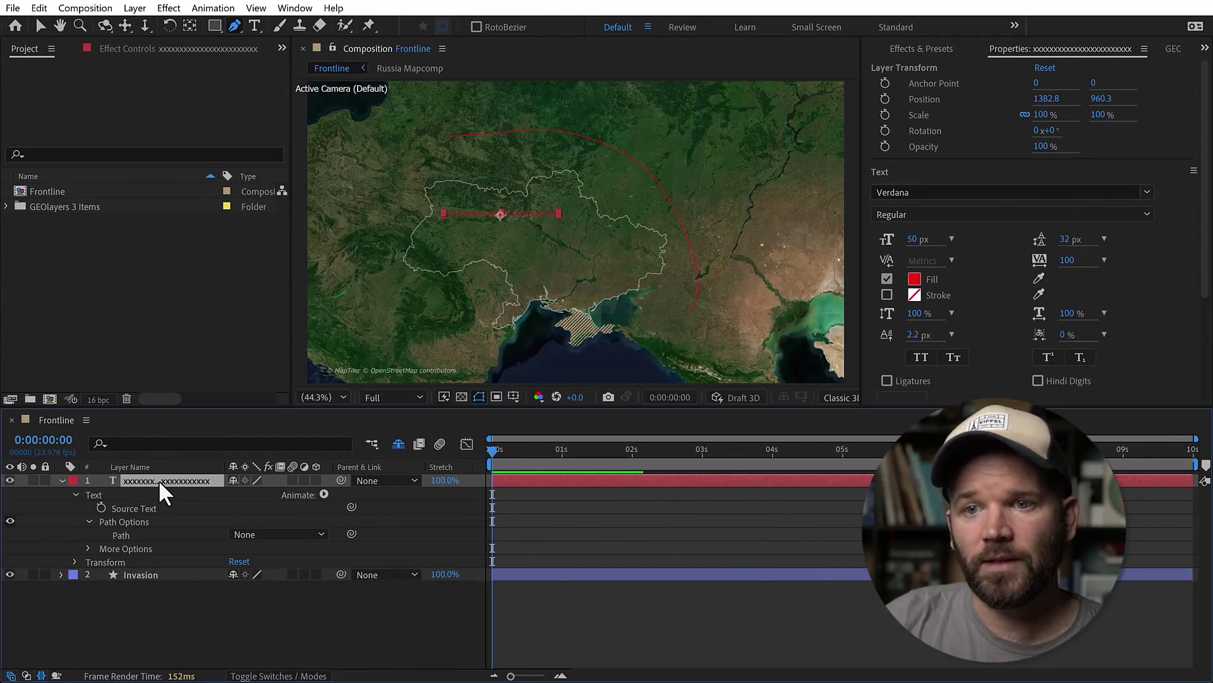
{"action": "left_click", "coordinate": [426, 171]}
{"action": "left_click", "coordinate": [539, 271]}
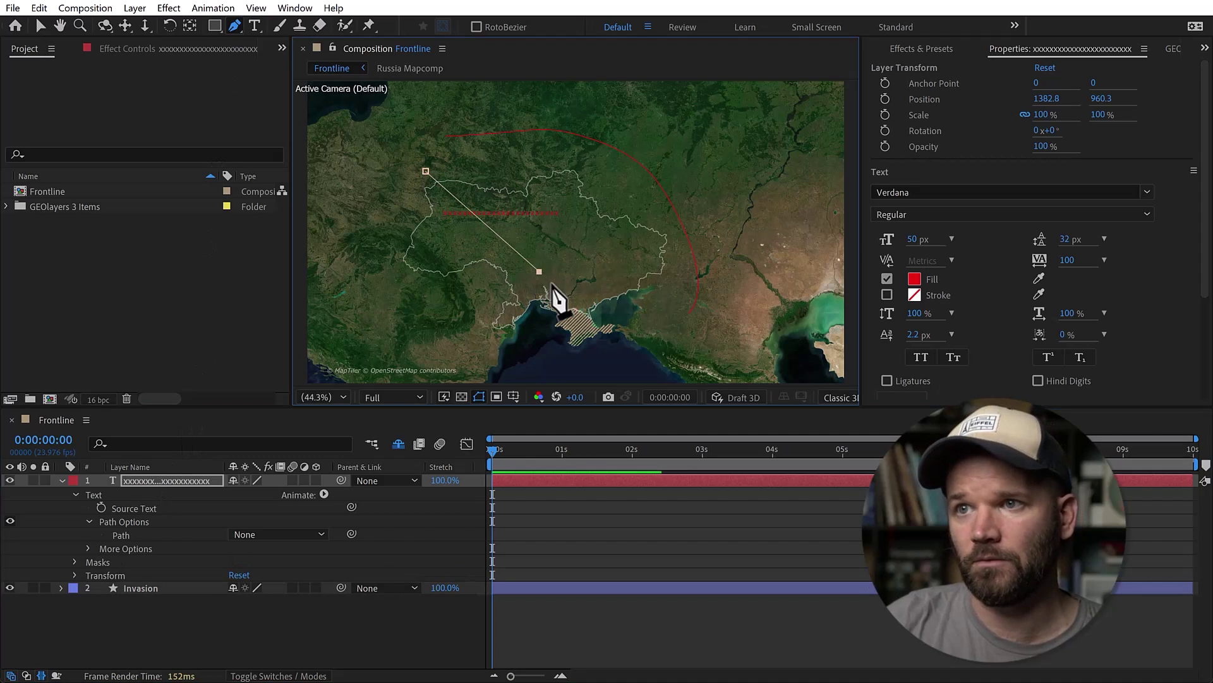
{"action": "left_click", "coordinate": [250, 535]}
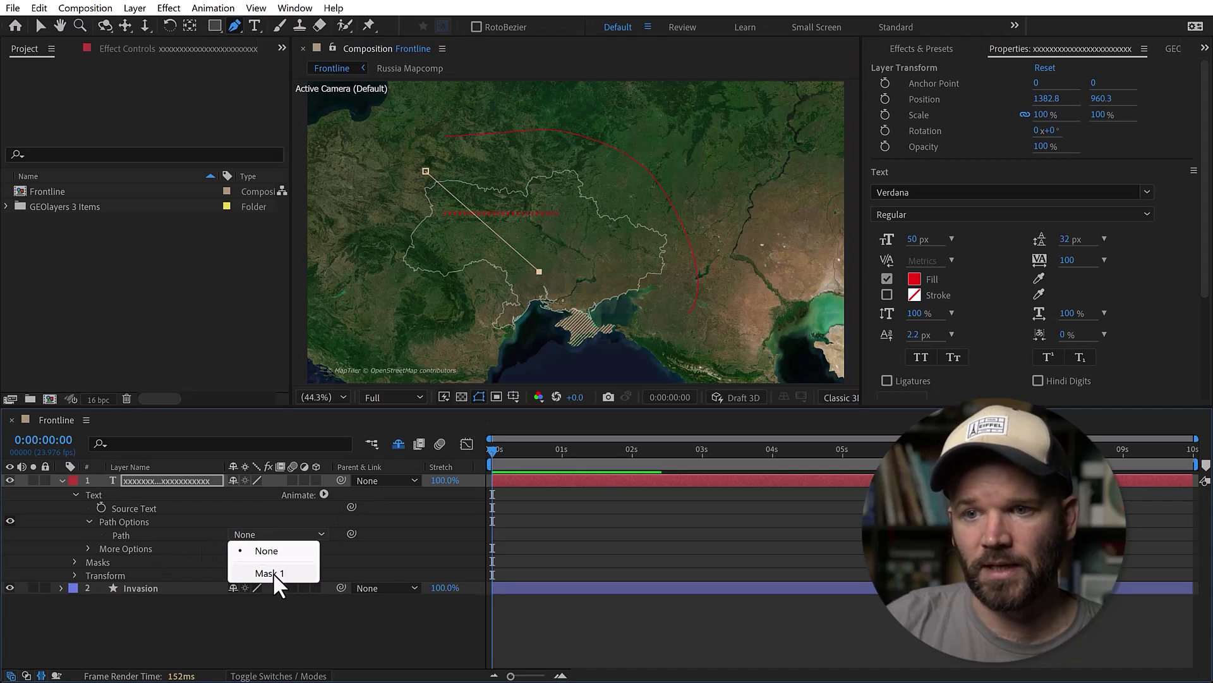
{"action": "left_click", "coordinate": [256, 570]}
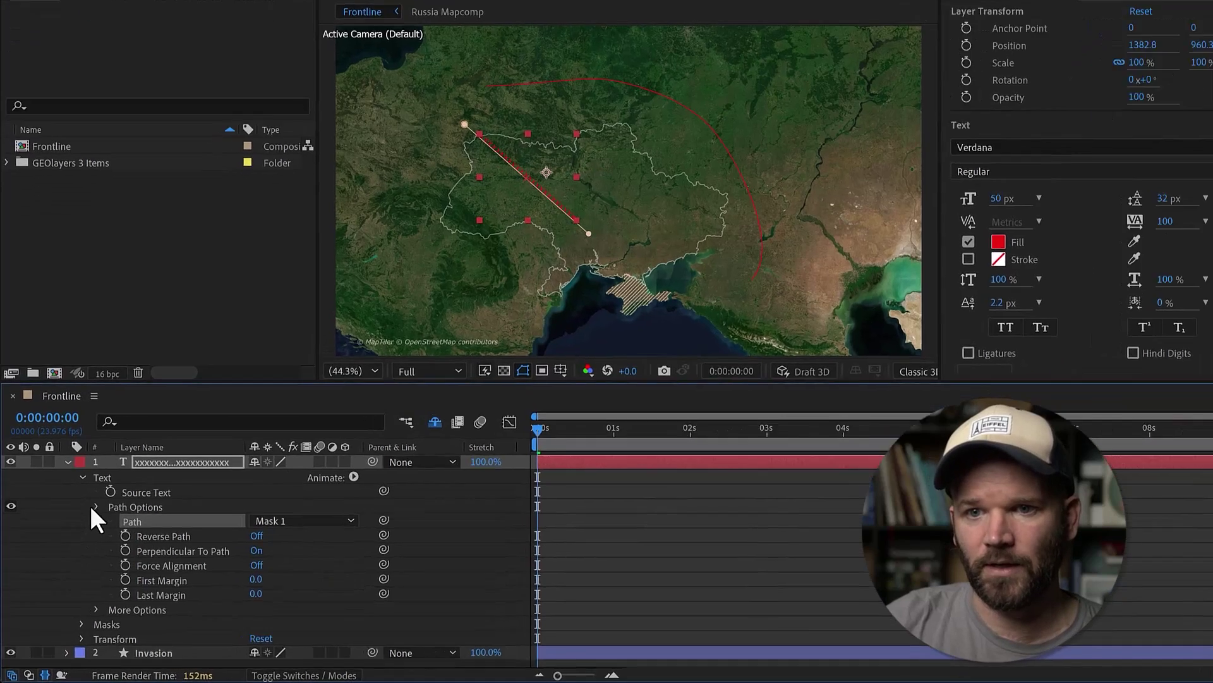
Reveal and select the text layer's Mask 1 Mask Path property
{"action": "left_click", "coordinate": [89, 521]}
{"action": "left_click", "coordinate": [95, 628]}
{"action": "left_click", "coordinate": [150, 414]}
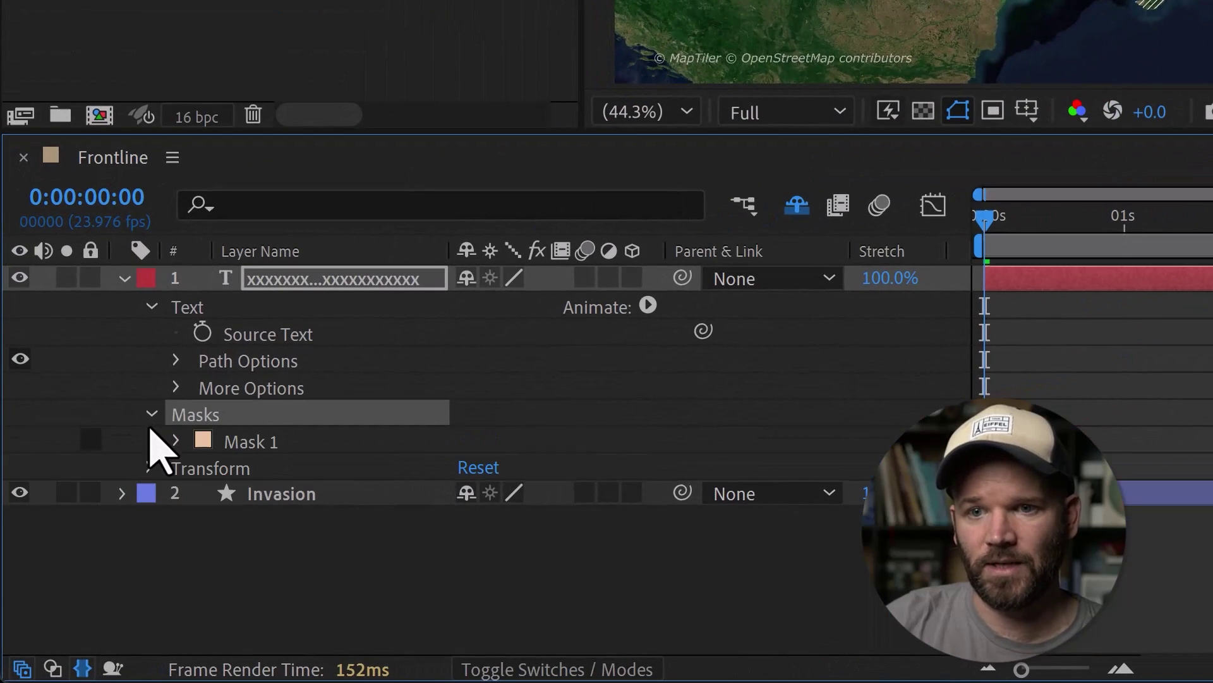
{"action": "left_click", "coordinate": [172, 441]}
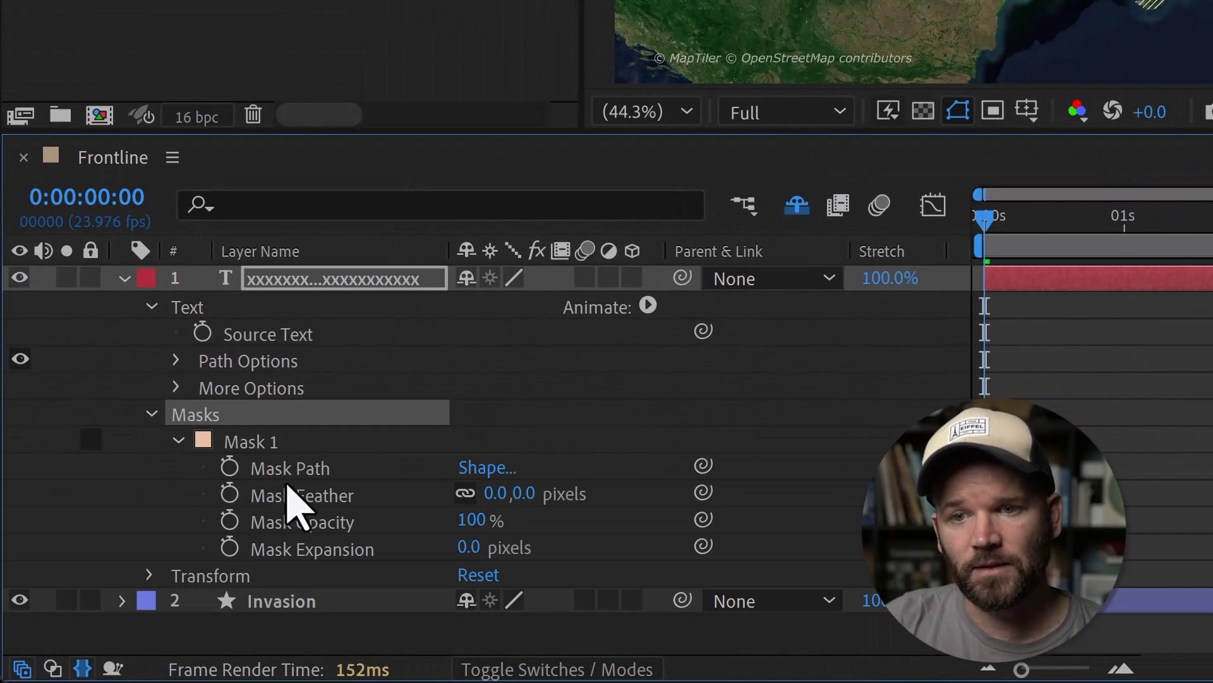
{"action": "left_click", "coordinate": [269, 470]}
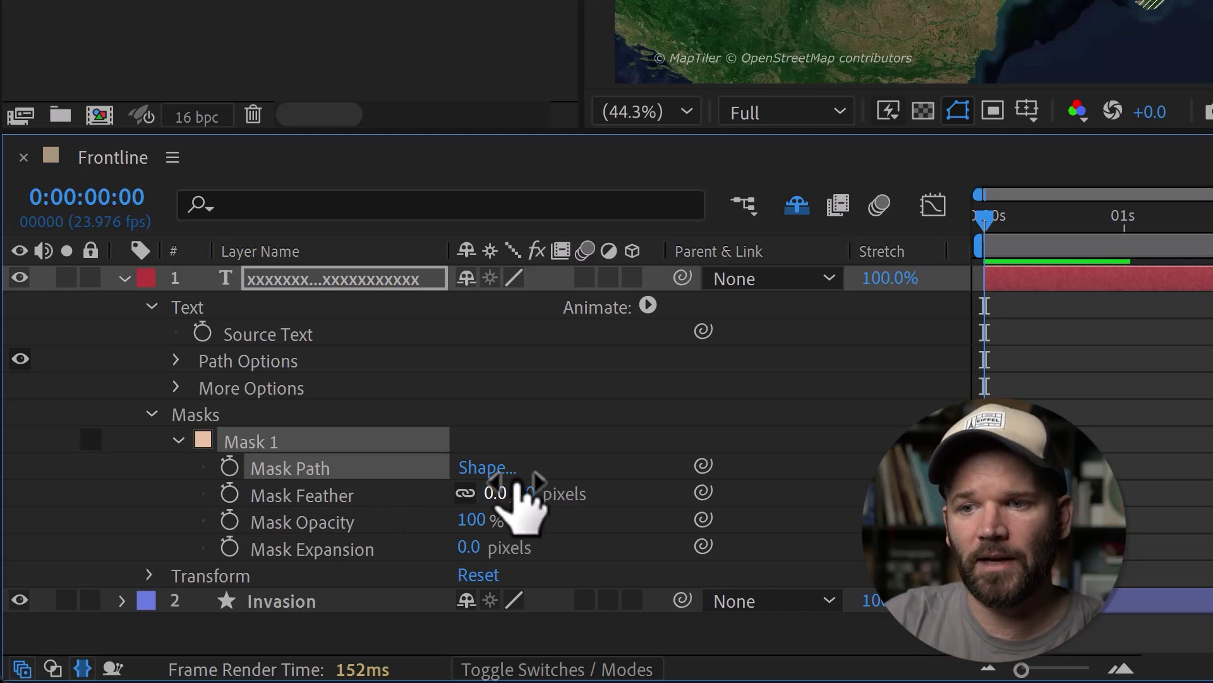
Filter properties by 'pat', pick-whip Mask Path to Invasion's Path, and preview
{"action": "left_click", "coordinate": [261, 598]}
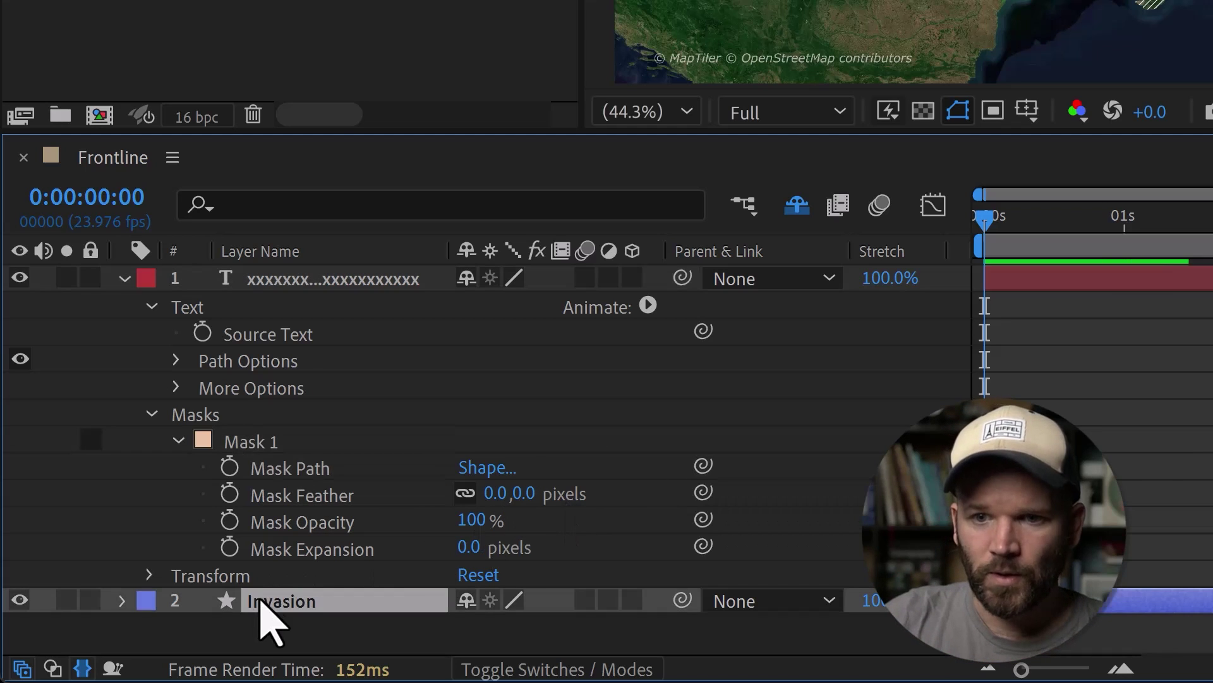
{"action": "left_click", "coordinate": [293, 203]}
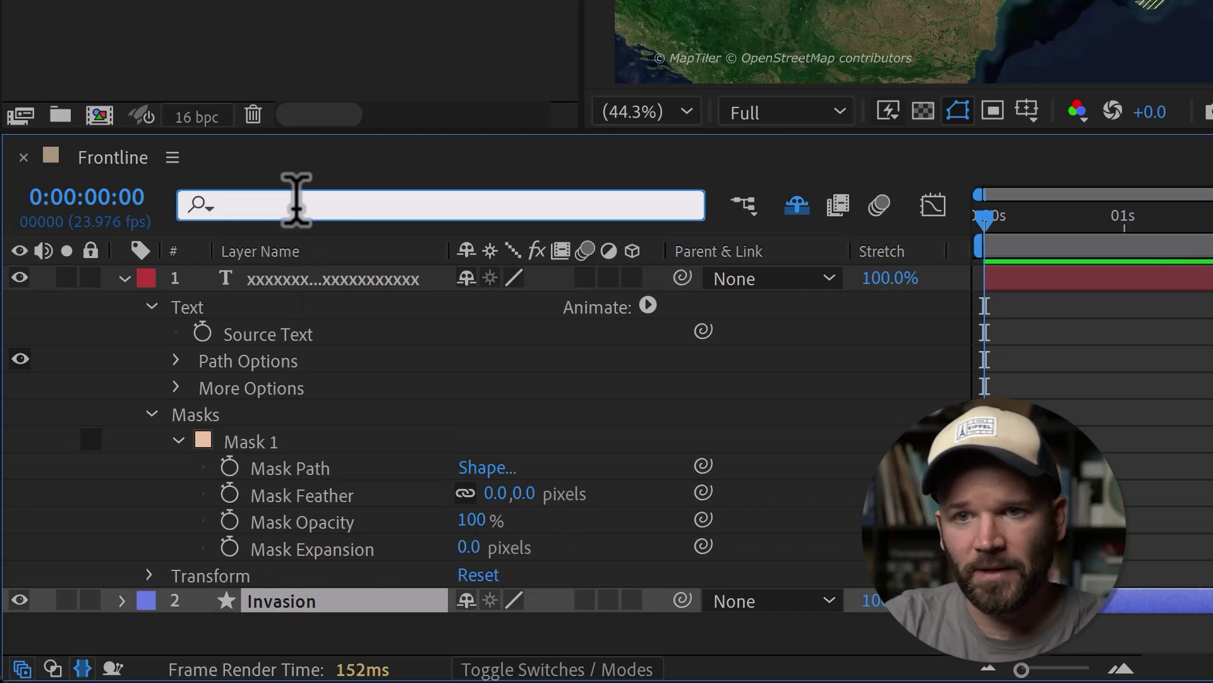
{"action": "type", "text": "path"}
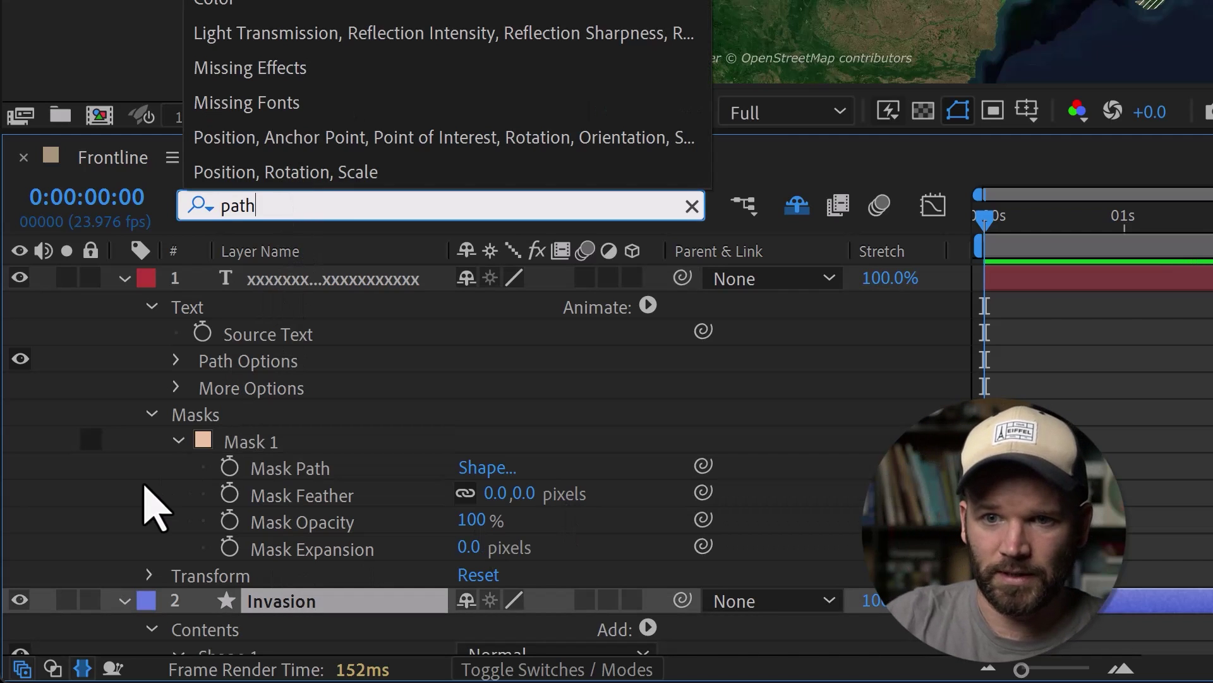
{"action": "left_click", "coordinate": [103, 520]}
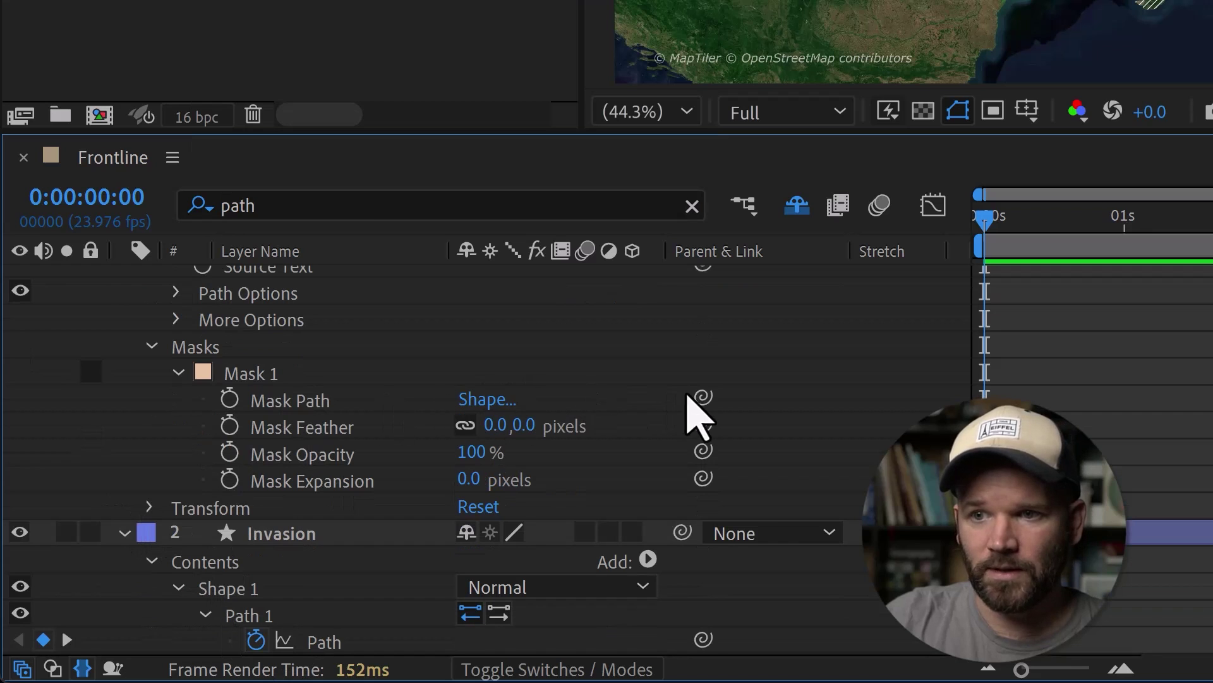
{"action": "left_click_drag", "start_coordinate": [701, 398], "coordinate": [330, 640]}
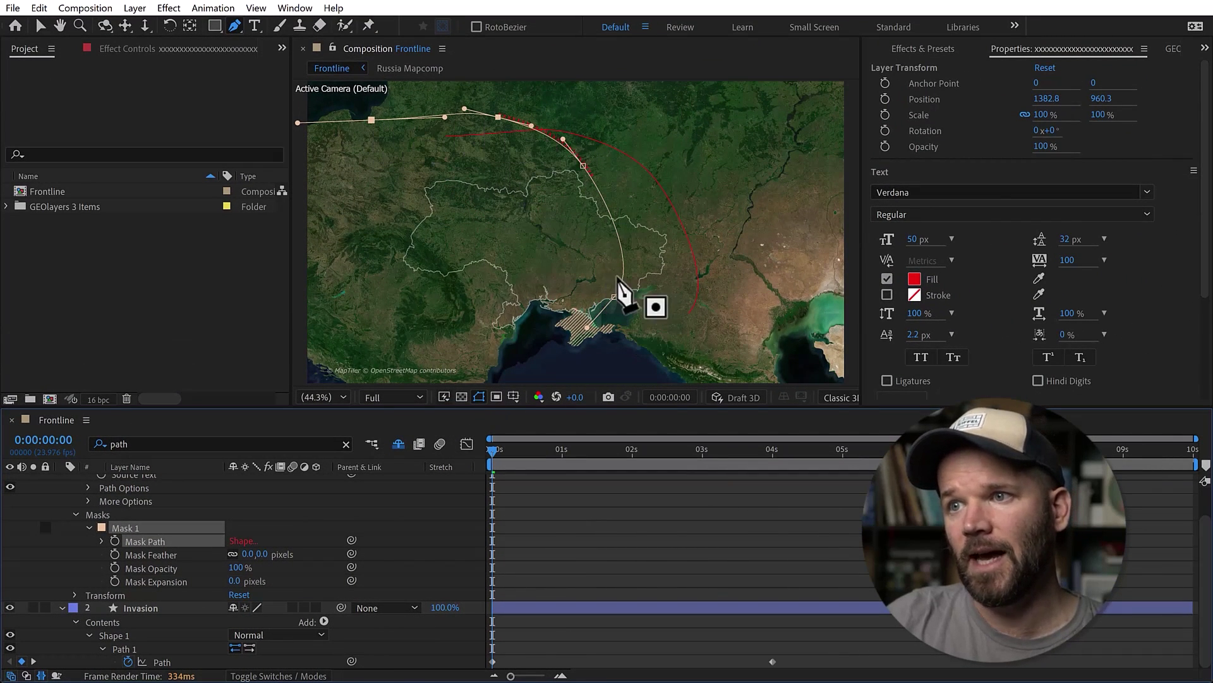
{"action": "left_click", "coordinate": [598, 543]}
{"action": "key", "text": "space"}
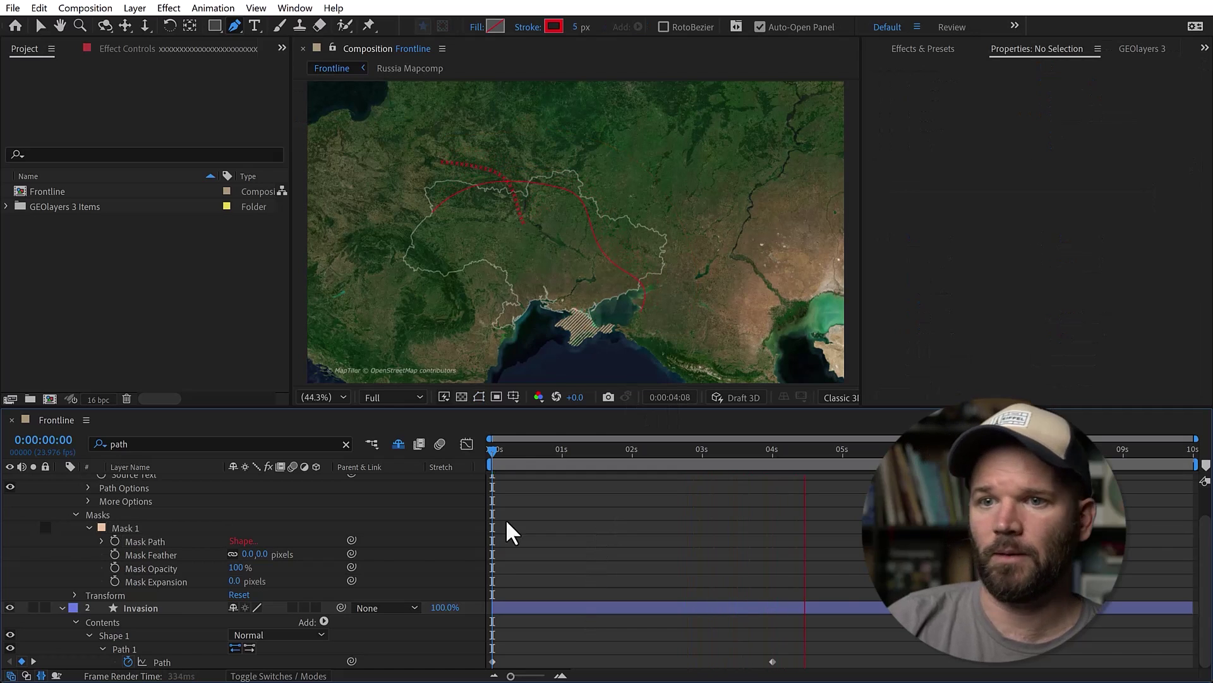
Stop the preview, collapse properties, and parent the text layer to Invasion
{"action": "key", "text": "space"}
{"action": "key", "text": "ctrl+grave"}
{"action": "left_click", "coordinate": [181, 479]}
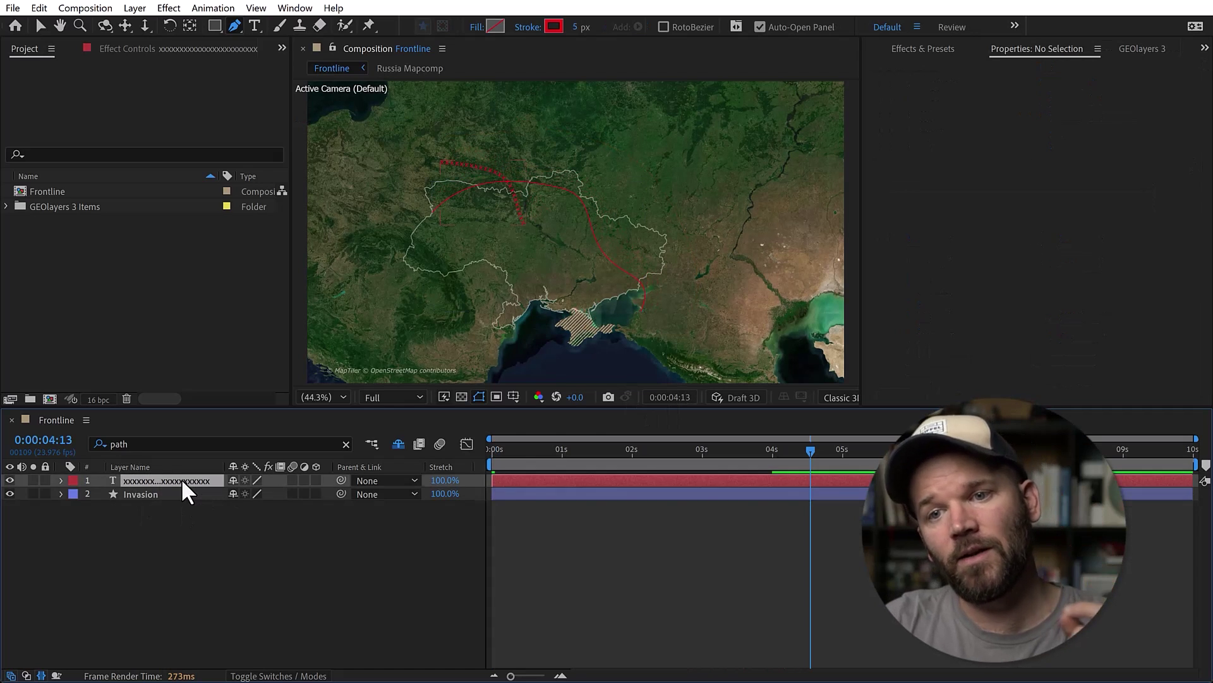
{"action": "left_click", "coordinate": [154, 491]}
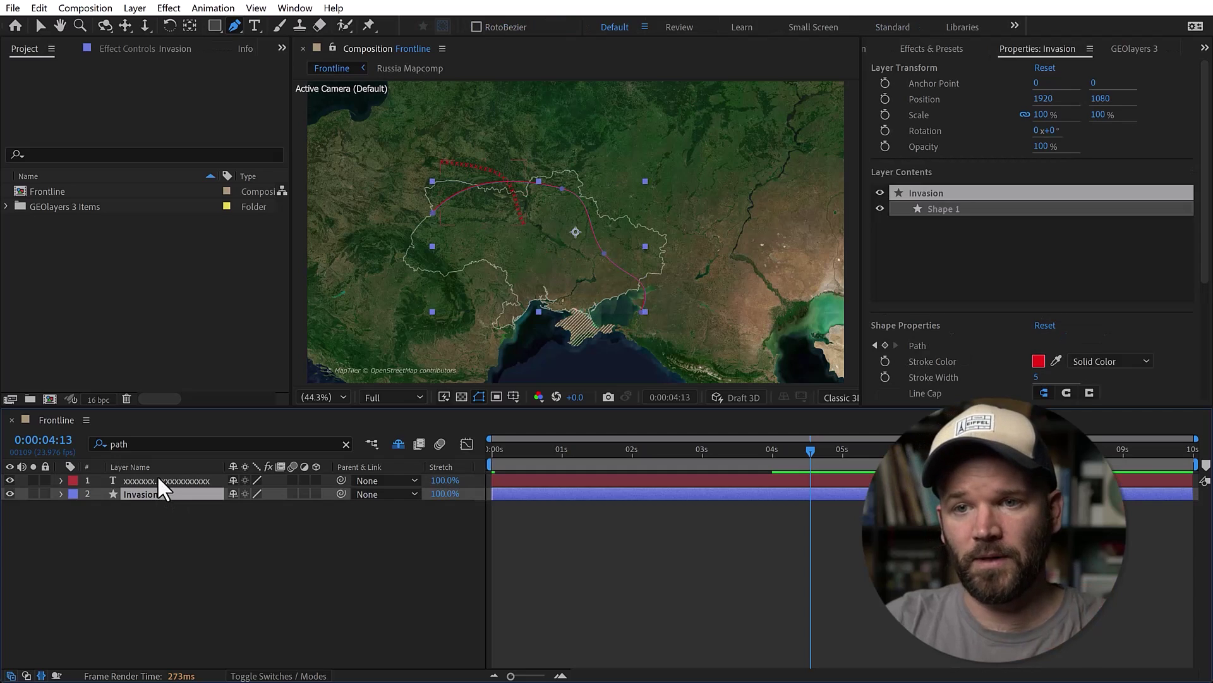
{"action": "left_click", "coordinate": [157, 479]}
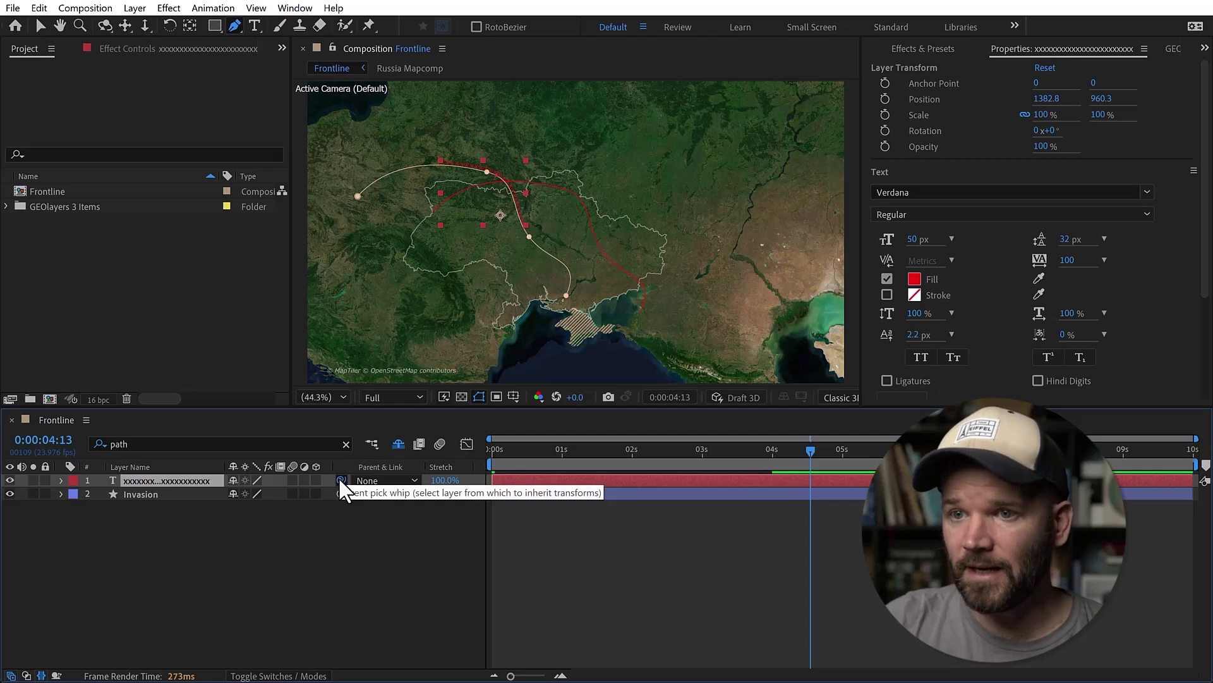
{"action": "left_click_drag", "start_coordinate": [340, 480], "coordinate": [153, 497]}
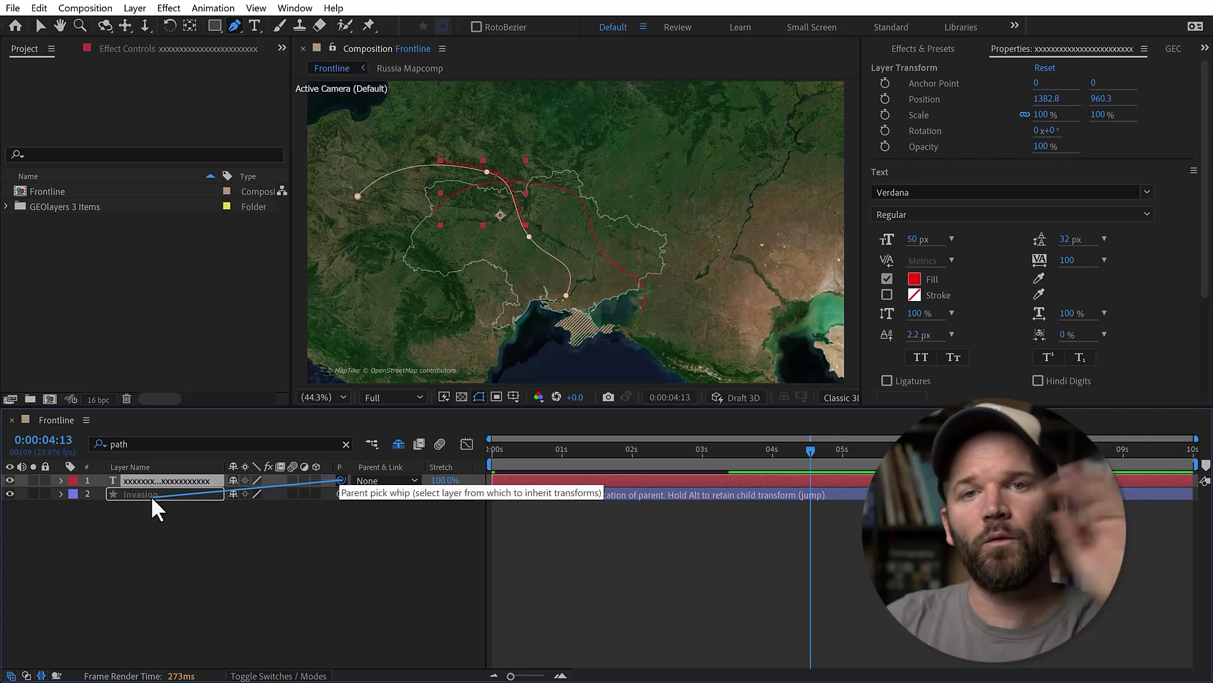
{"action": "left_click_drag", "start_coordinate": [151, 495], "coordinate": [150, 497]}
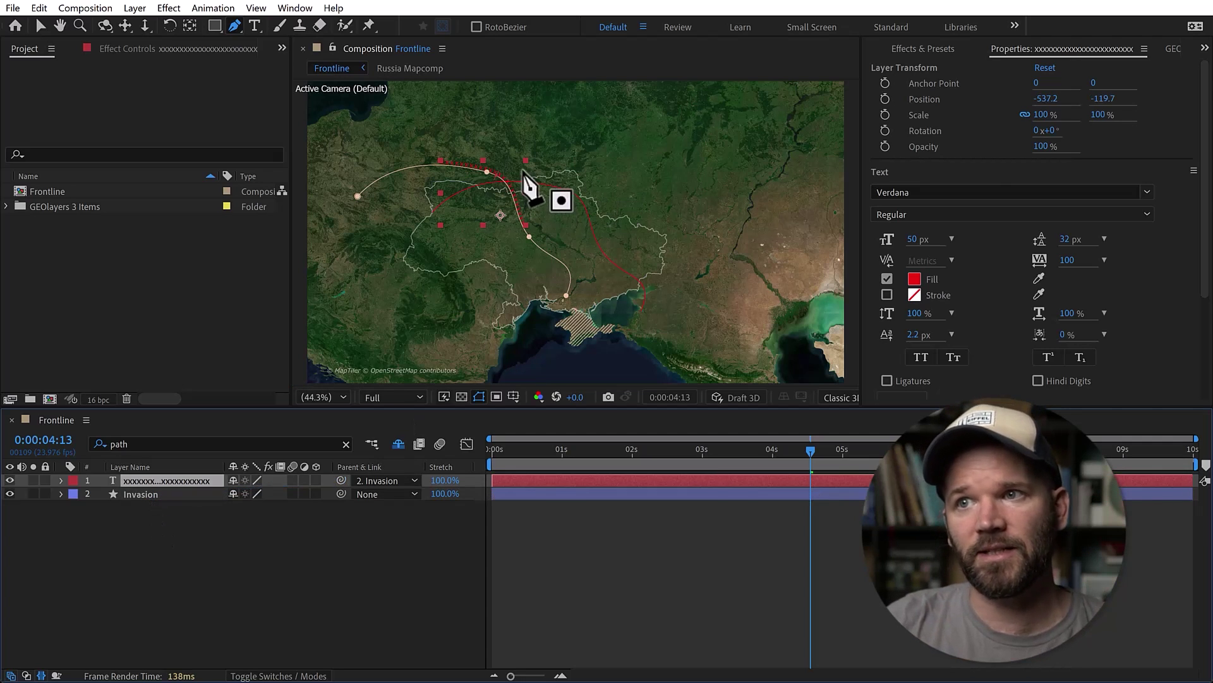
Unparent, then re-parent the text layer to Invasion so its position resets to 0, 0
{"action": "left_click", "coordinate": [414, 481]}
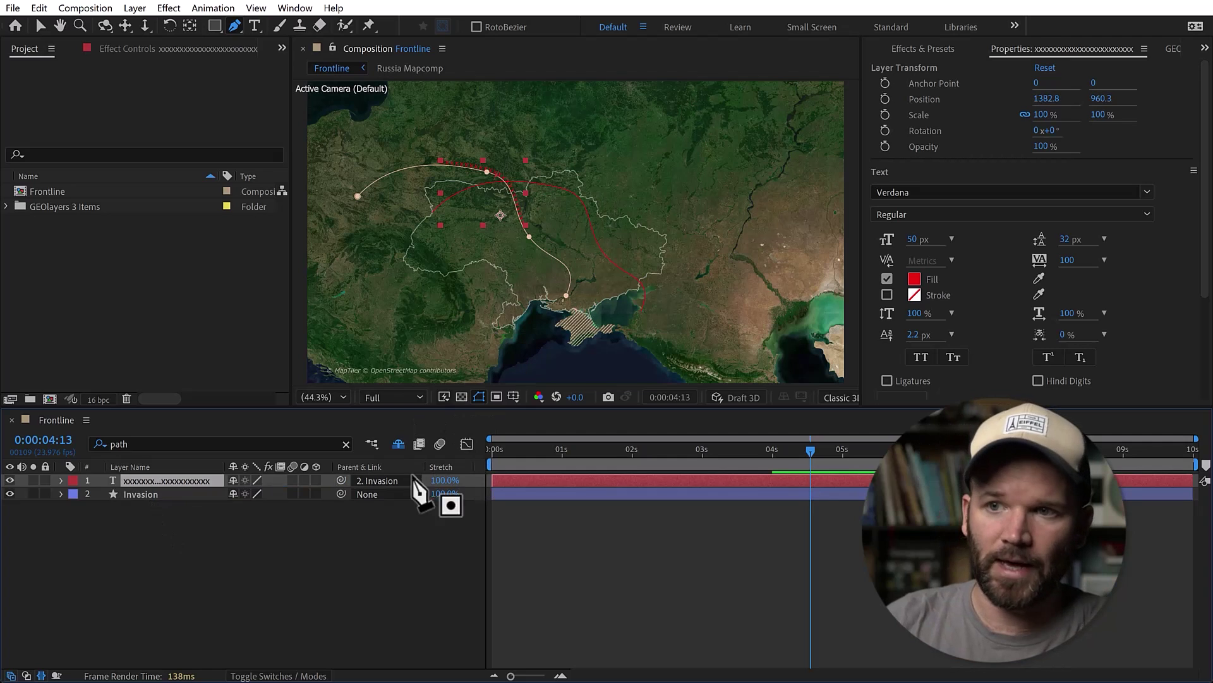
{"action": "left_click", "coordinate": [420, 493]}
{"action": "left_click_drag", "start_coordinate": [340, 479], "coordinate": [136, 492]}
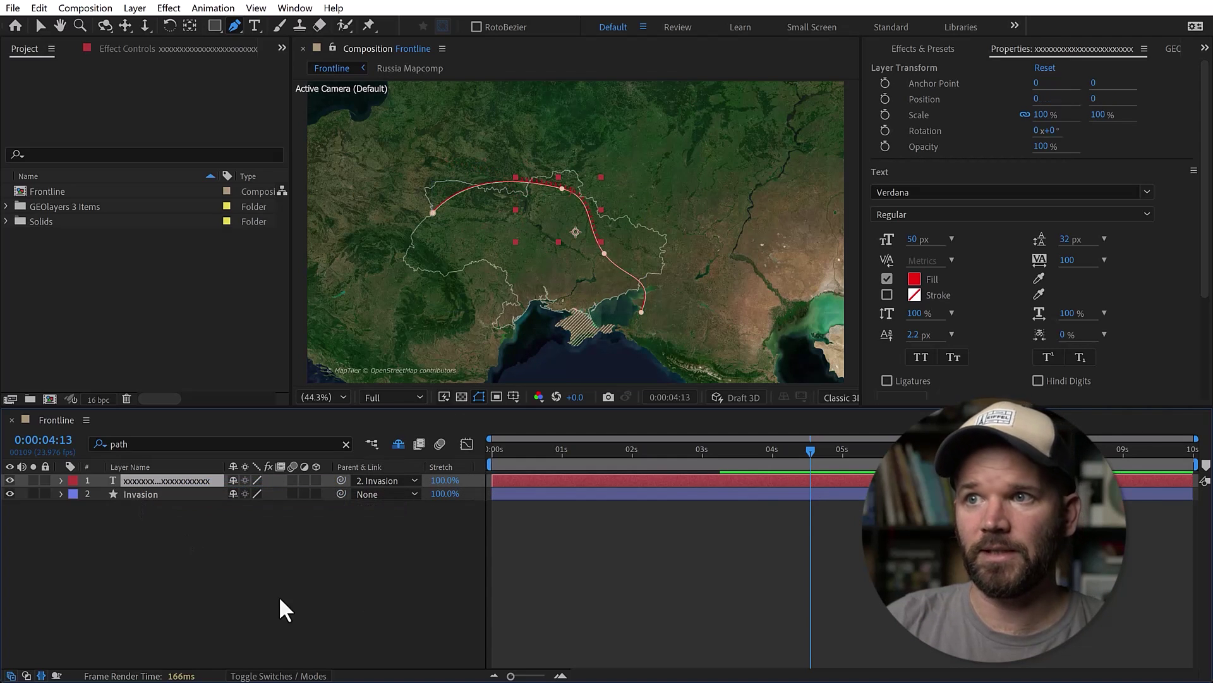
Turn Force Alignment On in the text layer's Path Options
{"action": "left_click", "coordinate": [349, 589]}
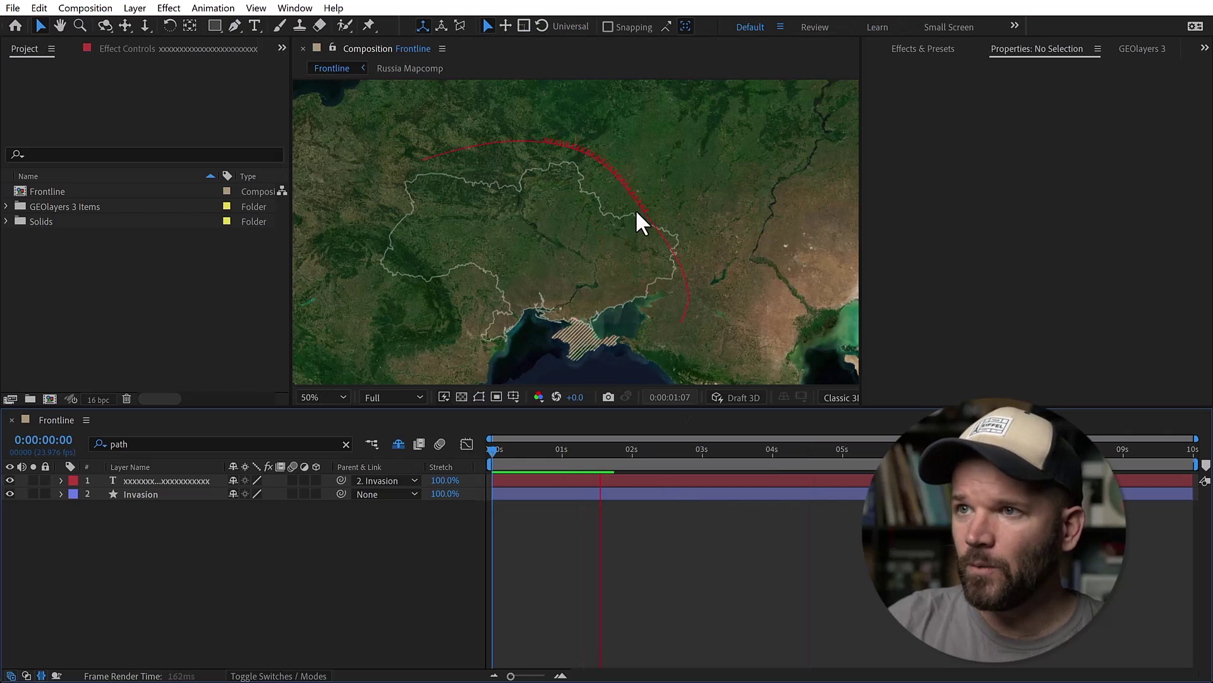
{"action": "left_click_drag", "start_coordinate": [695, 450], "coordinate": [590, 450]}
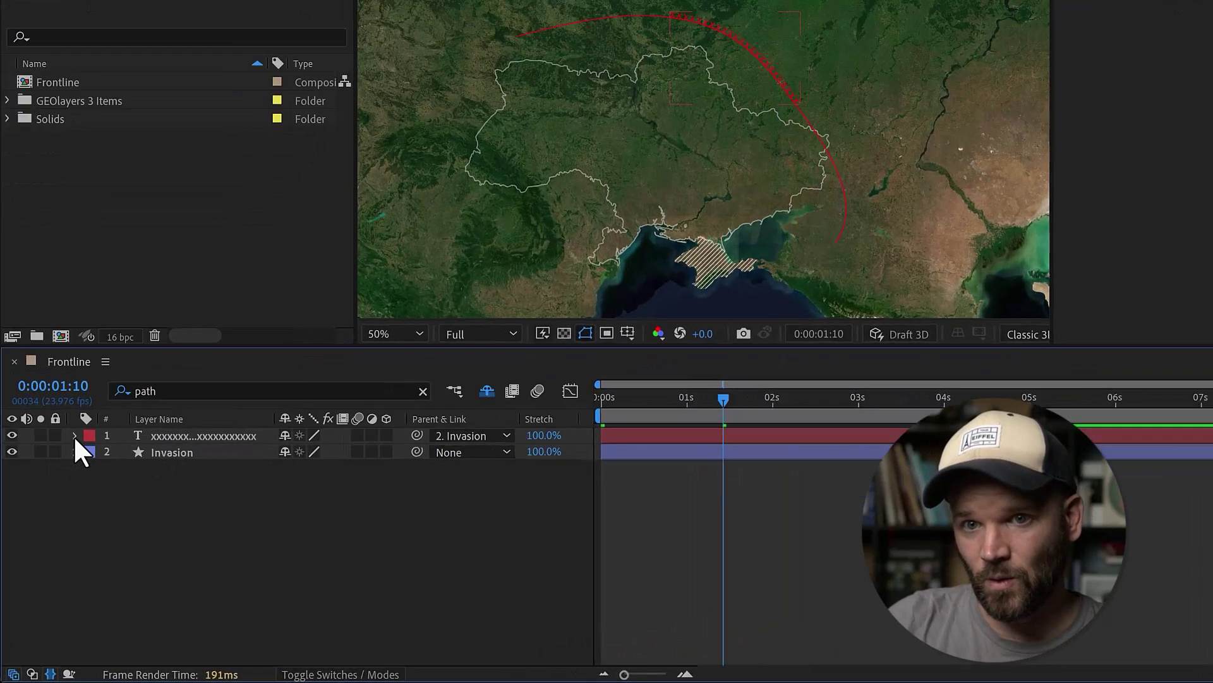
{"action": "left_click", "coordinate": [61, 481]}
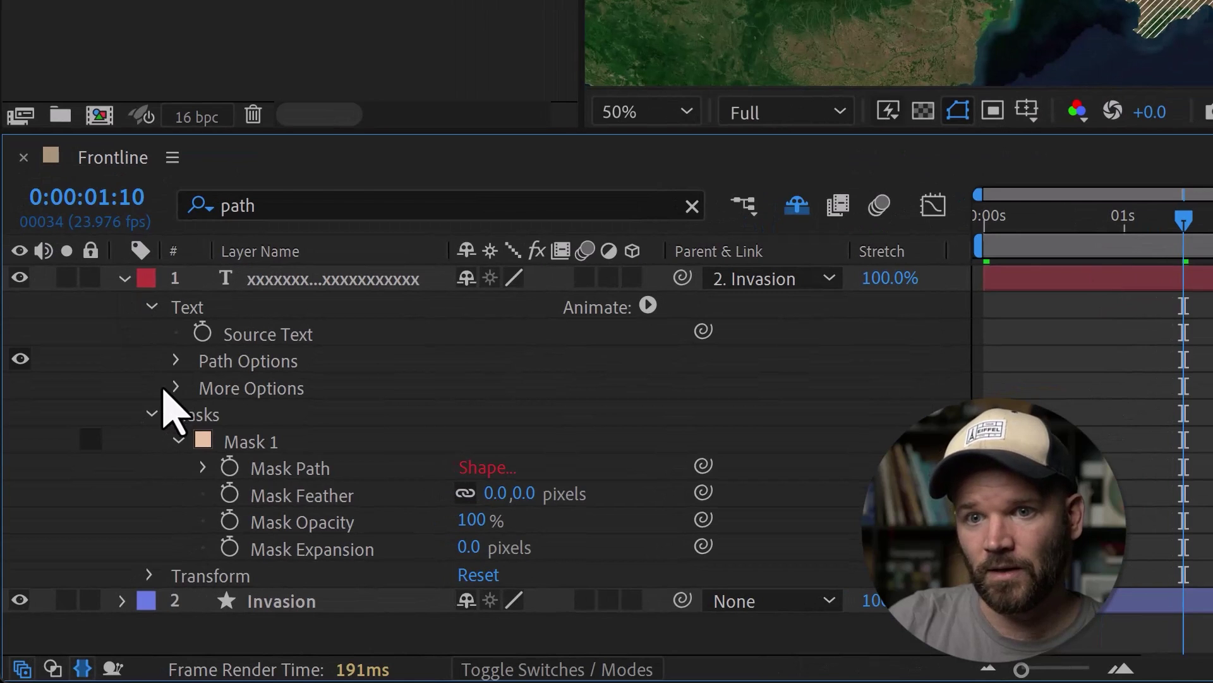
{"action": "left_click", "coordinate": [152, 414]}
{"action": "left_click", "coordinate": [176, 362]}
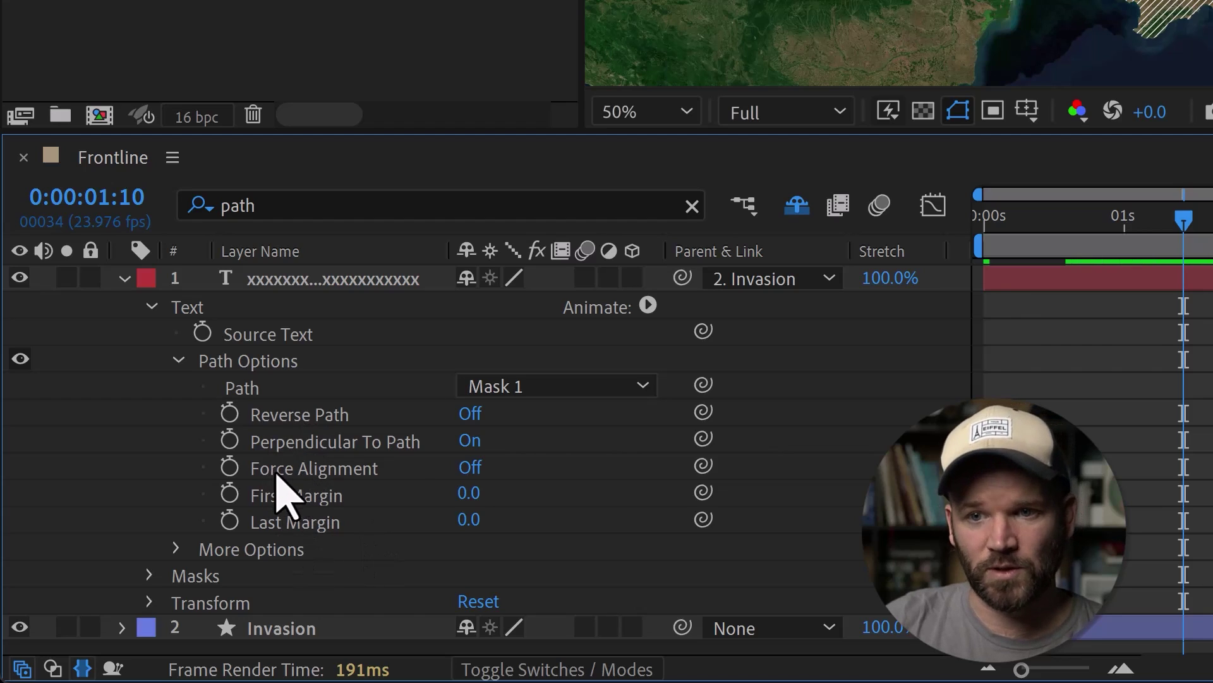
{"action": "left_click", "coordinate": [466, 467]}
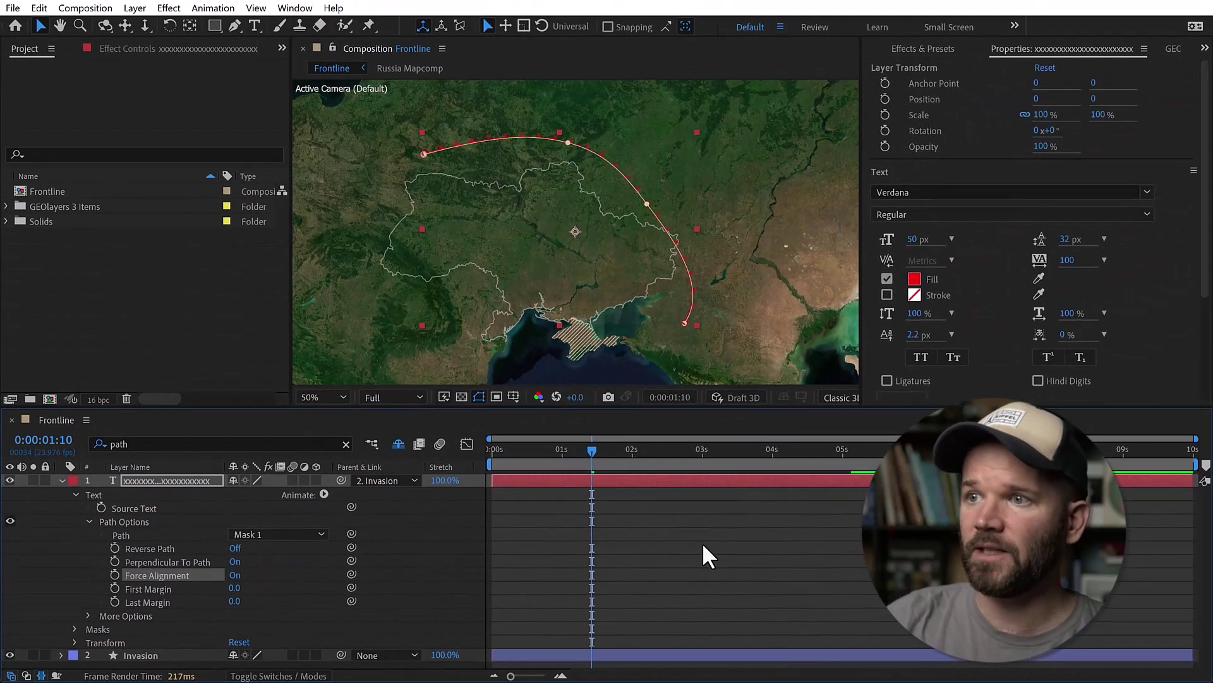
Scrub the timeline and pan along the frontline to check the evenly spread glyphs
{"action": "left_click", "coordinate": [724, 314]}
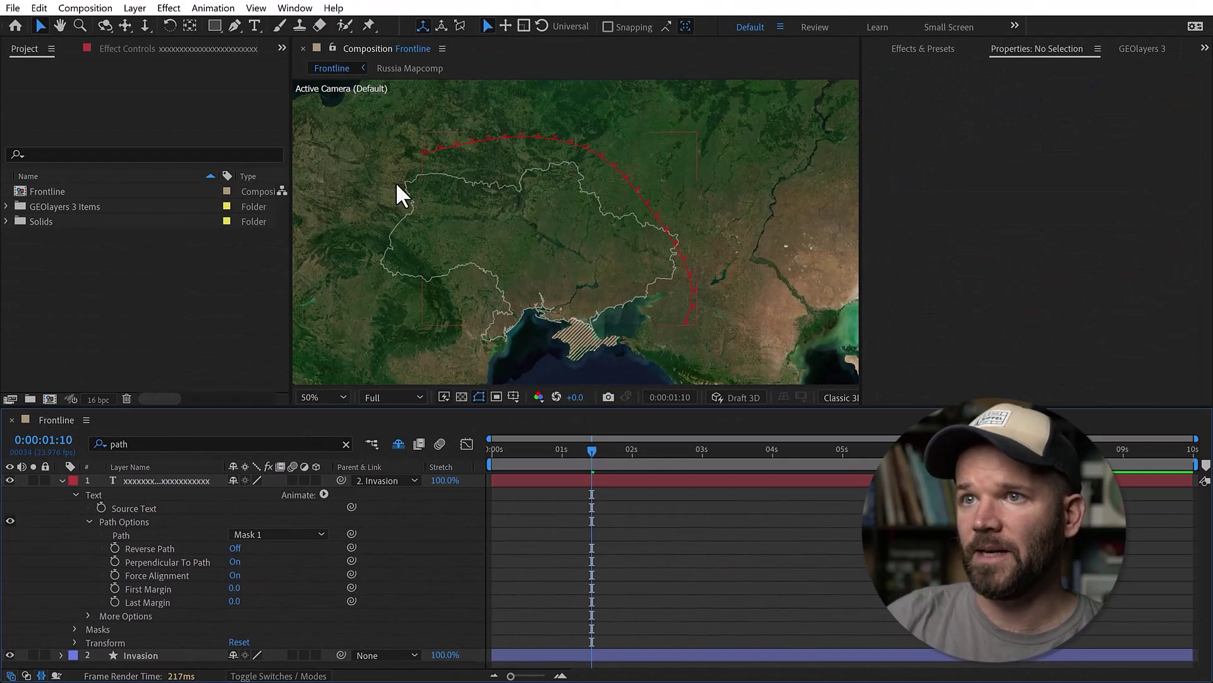
{"action": "left_click_drag", "start_coordinate": [594, 452], "coordinate": [526, 436]}
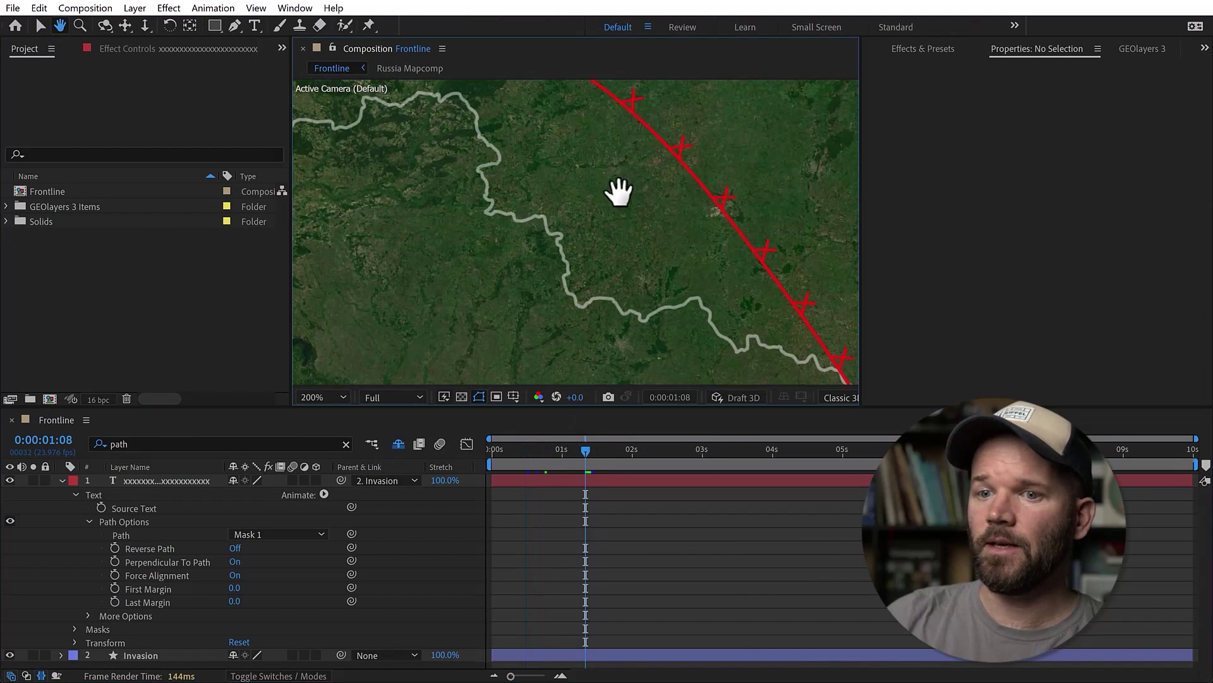
{"action": "left_click_drag", "start_coordinate": [617, 252], "coordinate": [616, 297]}
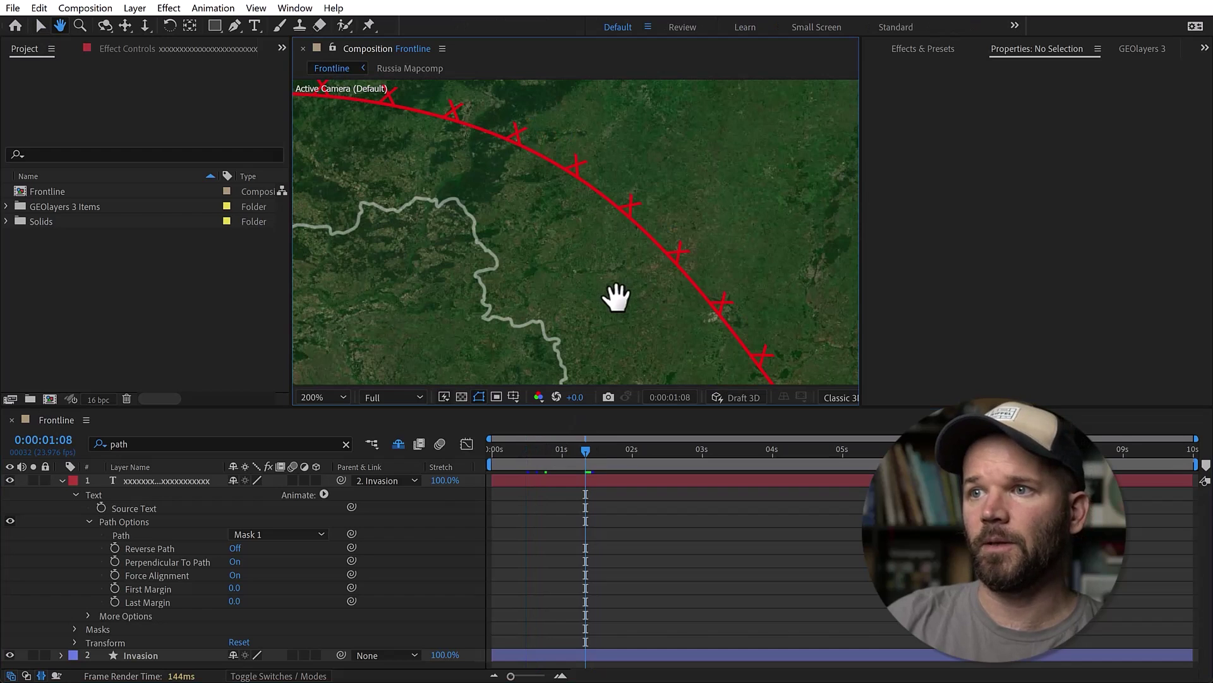
{"action": "scroll", "coordinate": [607, 278], "scroll_direction": "down", "scroll_amount": 2}
{"action": "left_click_drag", "start_coordinate": [506, 244], "coordinate": [601, 262]}
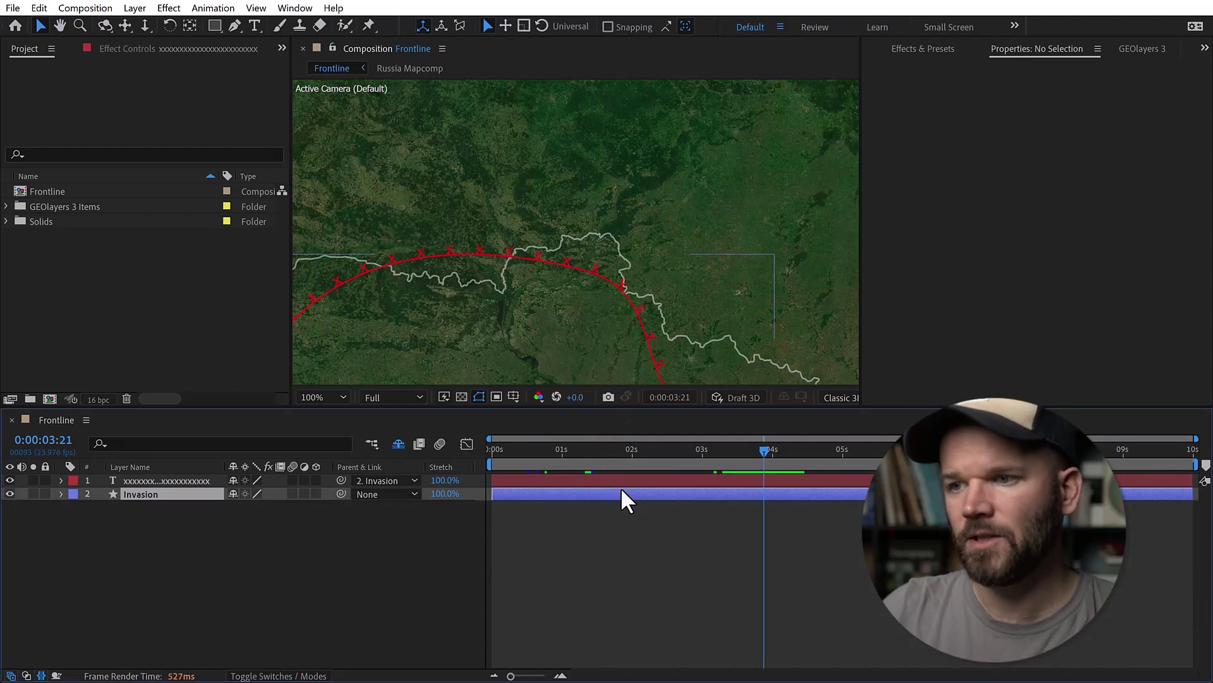
{"action": "left_click", "coordinate": [621, 491]}
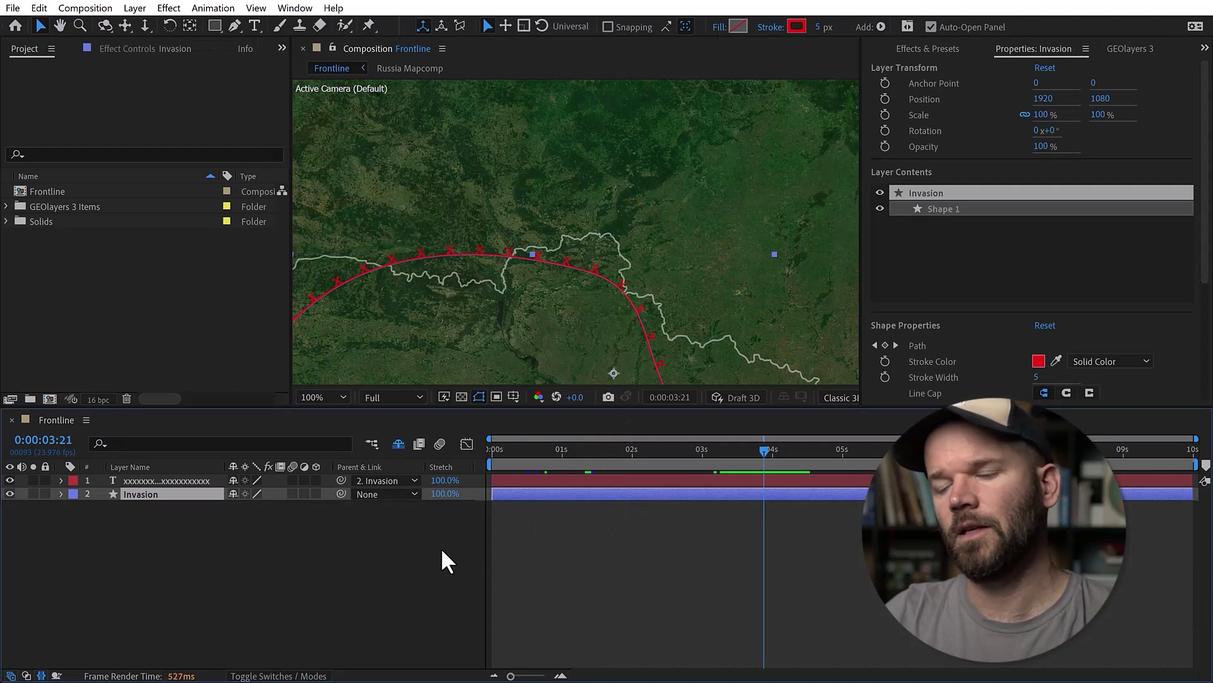
At 4;07, move a frontline vertex down and left and bend the path into an S-curve
{"action": "key", "text": "u"}
{"action": "left_click_drag", "start_coordinate": [769, 448], "coordinate": [795, 449]}
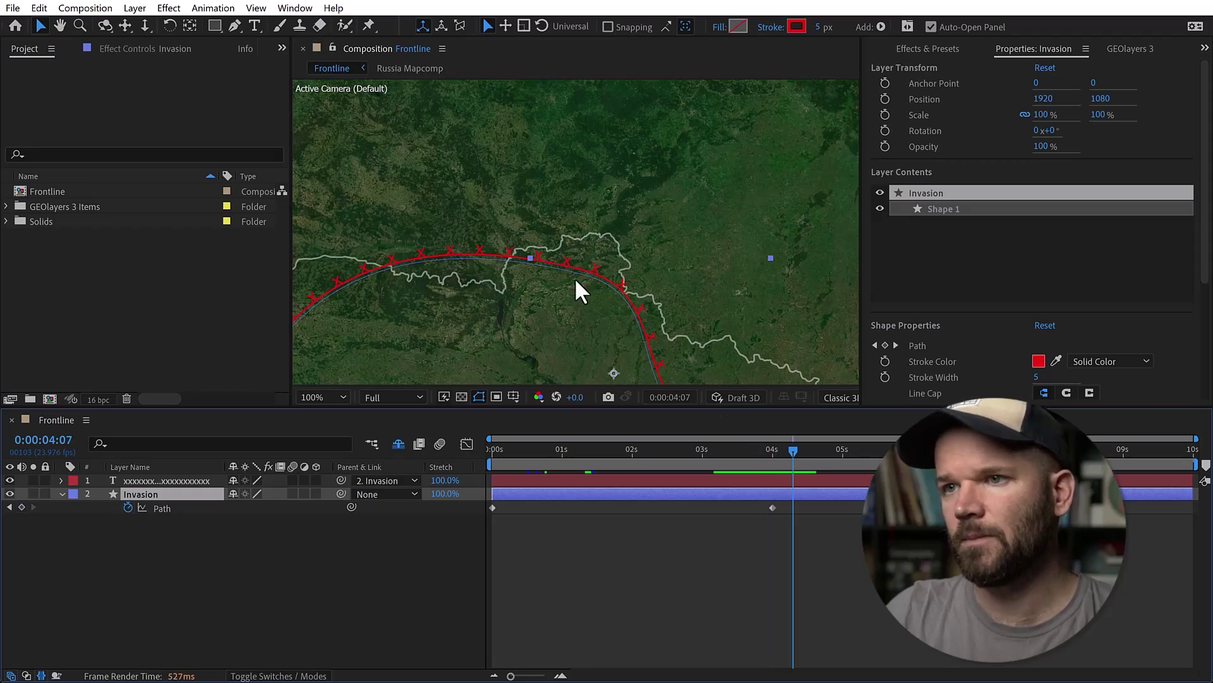
{"action": "left_click_drag", "start_coordinate": [474, 314], "coordinate": [618, 271]}
{"action": "key", "text": "g"}
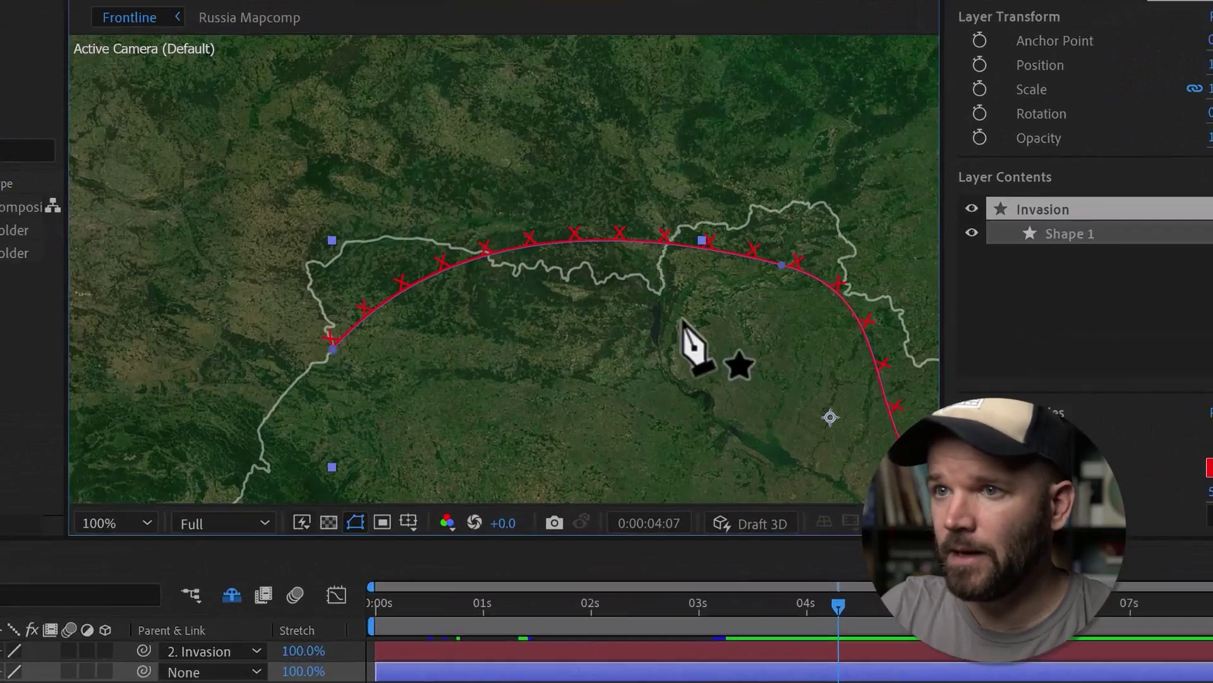
{"action": "key", "text": "v"}
{"action": "left_click", "coordinate": [784, 266]}
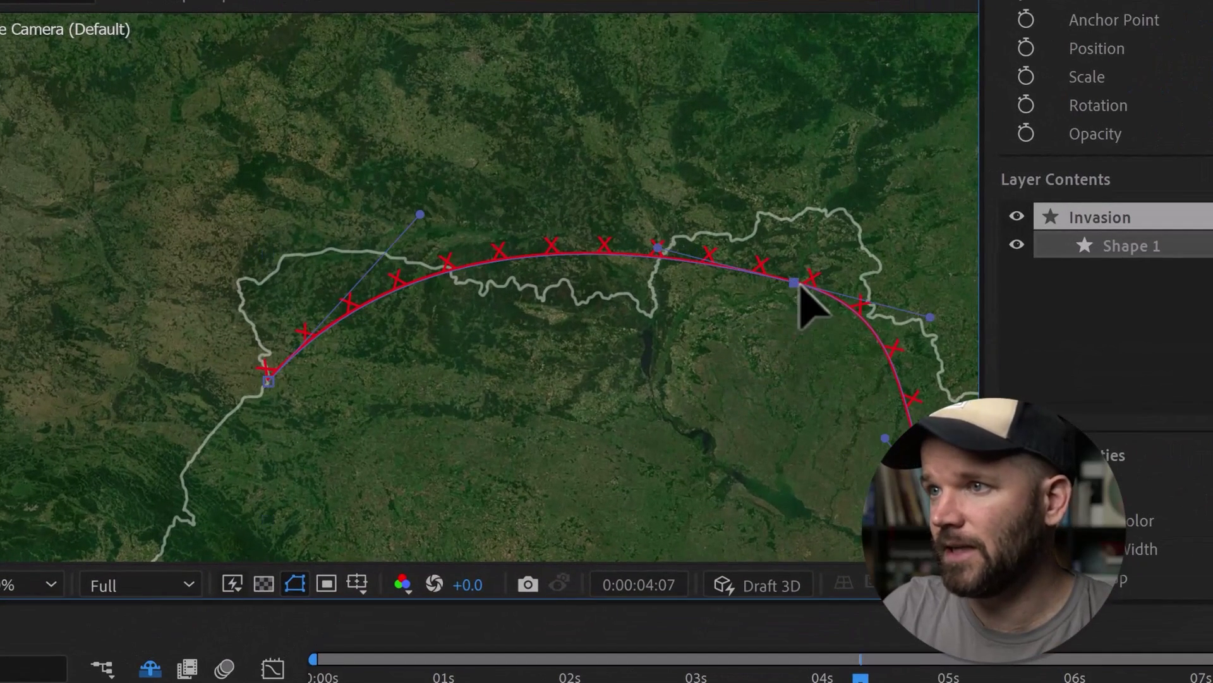
{"action": "left_click_drag", "start_coordinate": [795, 285], "coordinate": [550, 361]}
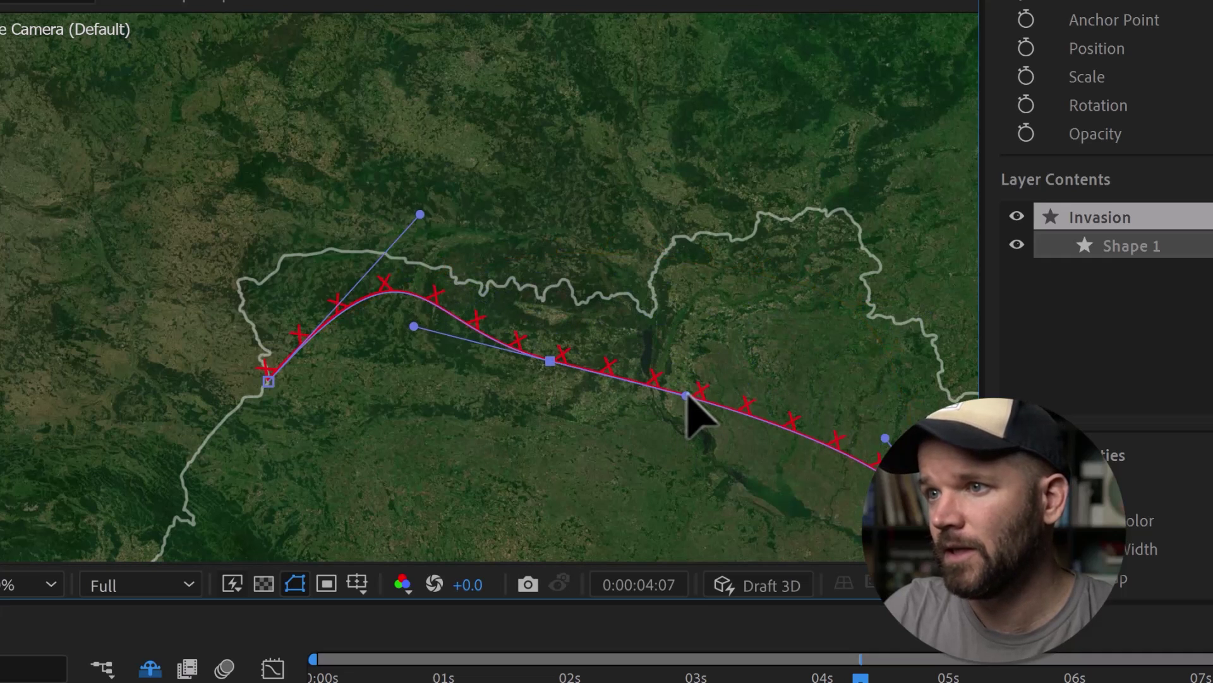
{"action": "mouse_move", "coordinate": [687, 396]}
{"action": "left_mouse_down"}
{"action": "mouse_move", "coordinate": [696, 343]}
{"action": "mouse_move", "coordinate": [657, 225]}
{"action": "mouse_move", "coordinate": [651, 461]}
{"action": "mouse_move", "coordinate": [582, 501]}
{"action": "mouse_move", "coordinate": [487, 466]}
{"action": "mouse_move", "coordinate": [463, 441]}
{"action": "left_mouse_up"}
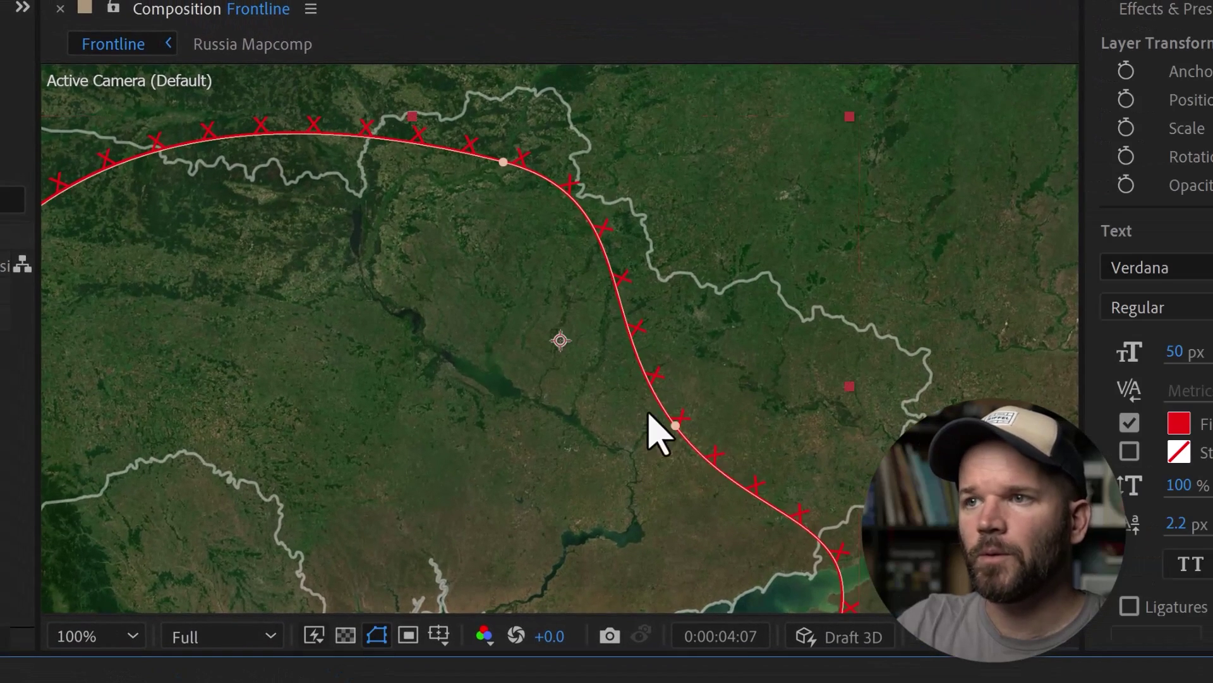
Add a new vertex on the frontline's lower eastern stretch and deselect the path
{"action": "key", "text": "g"}
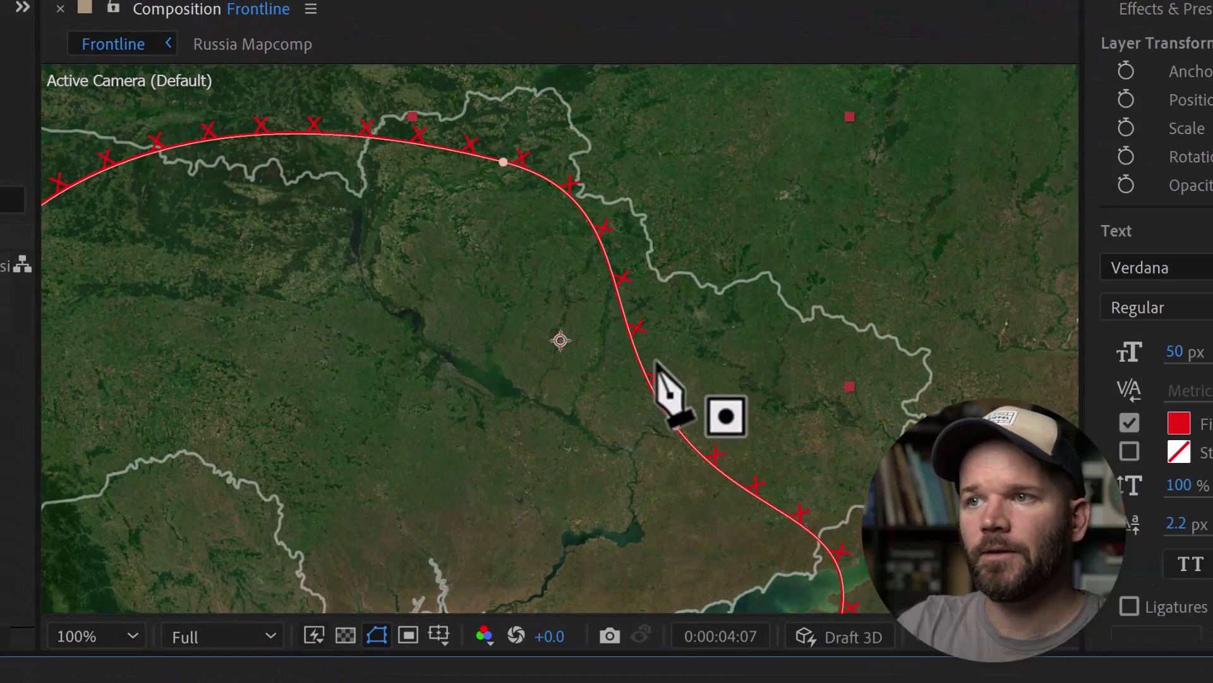
{"action": "left_click", "coordinate": [675, 426]}
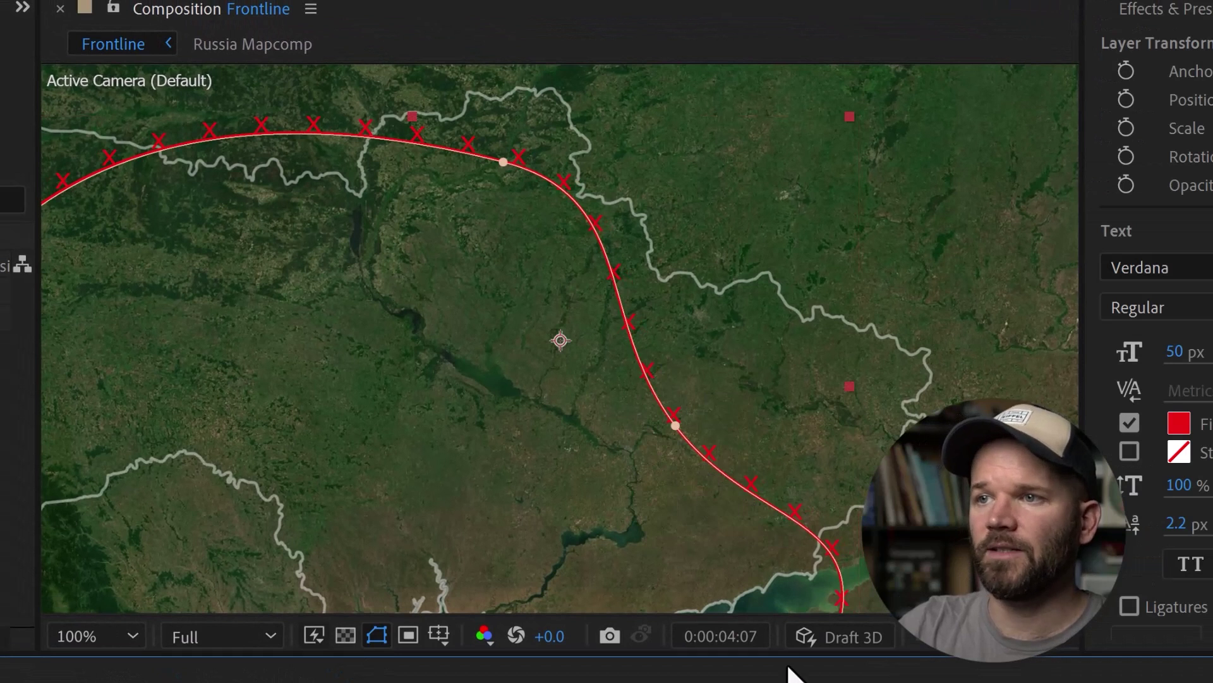
{"action": "key", "text": "F2"}
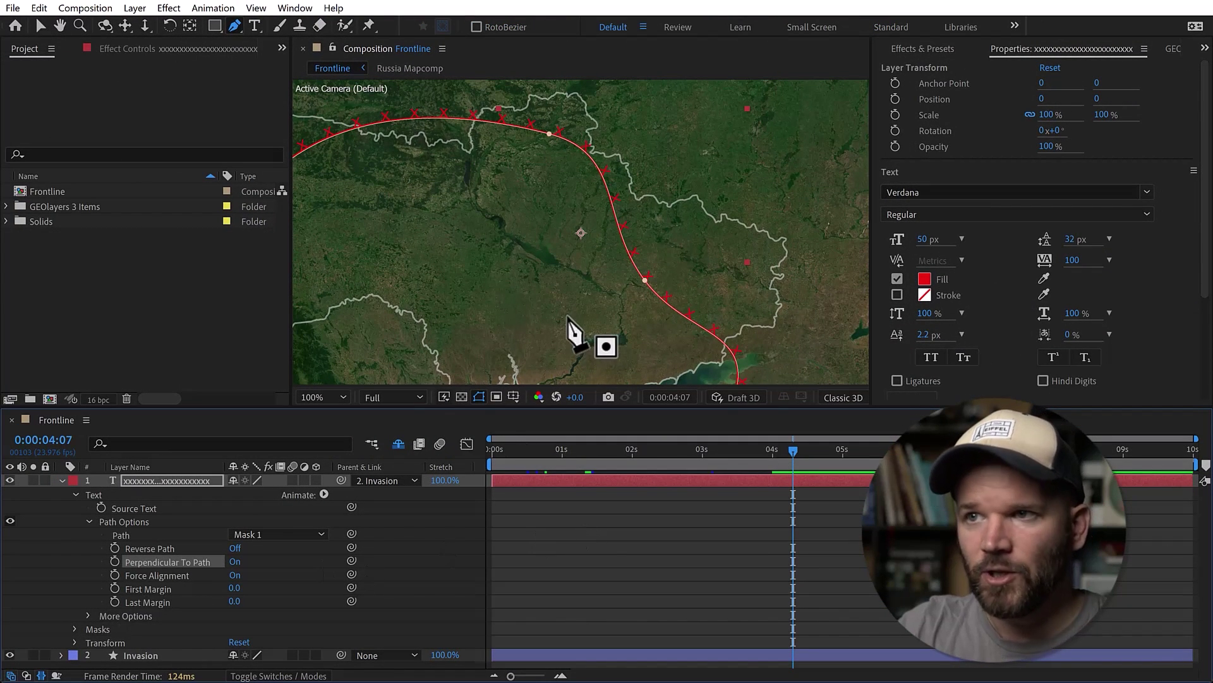
{"action": "key", "text": "v"}
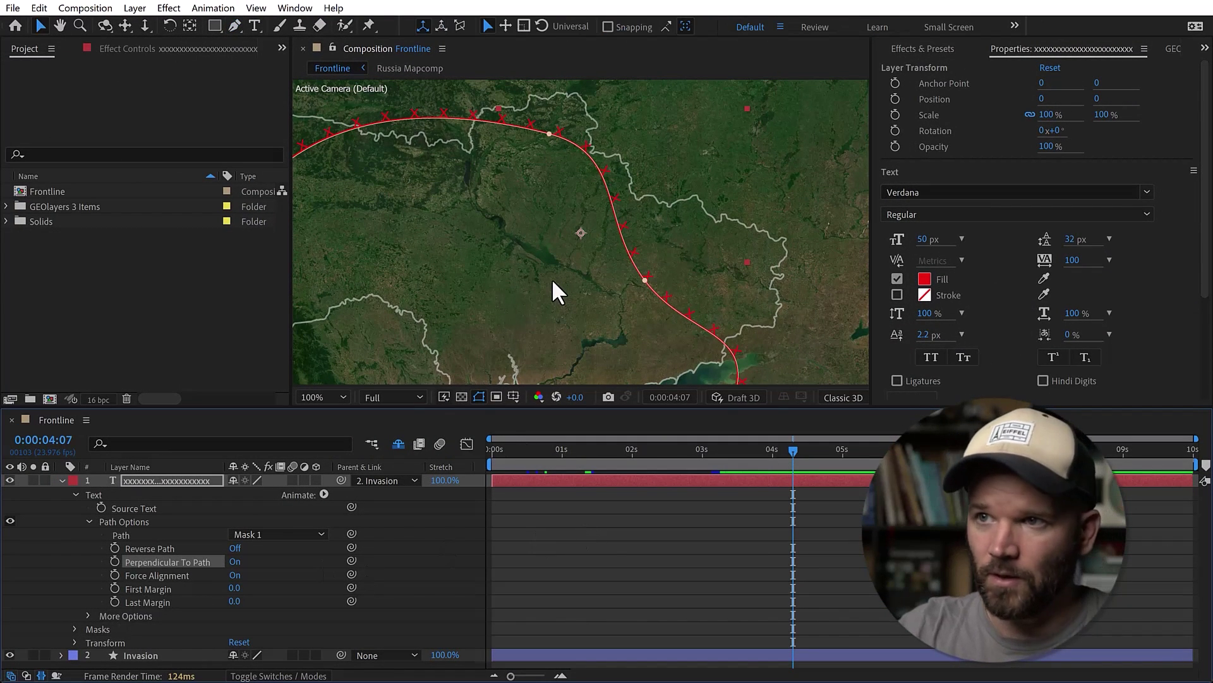
{"action": "key", "text": "comma"}
{"action": "key", "text": "comma"}
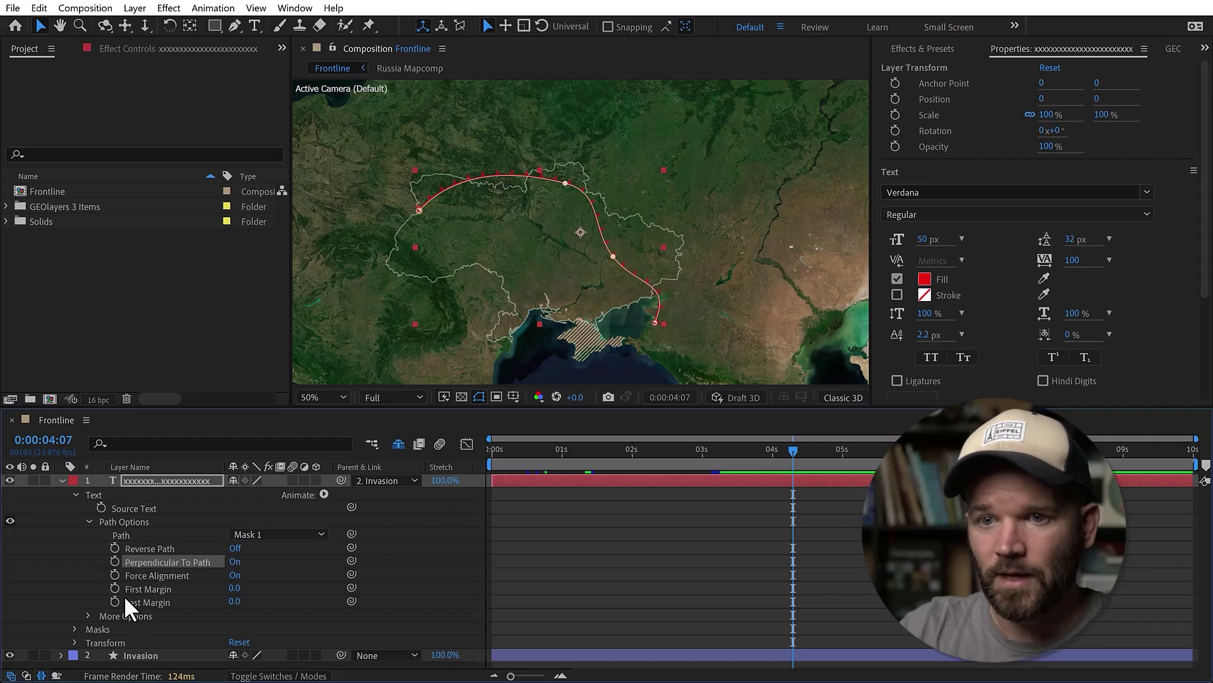
{"action": "left_click", "coordinate": [89, 522]}
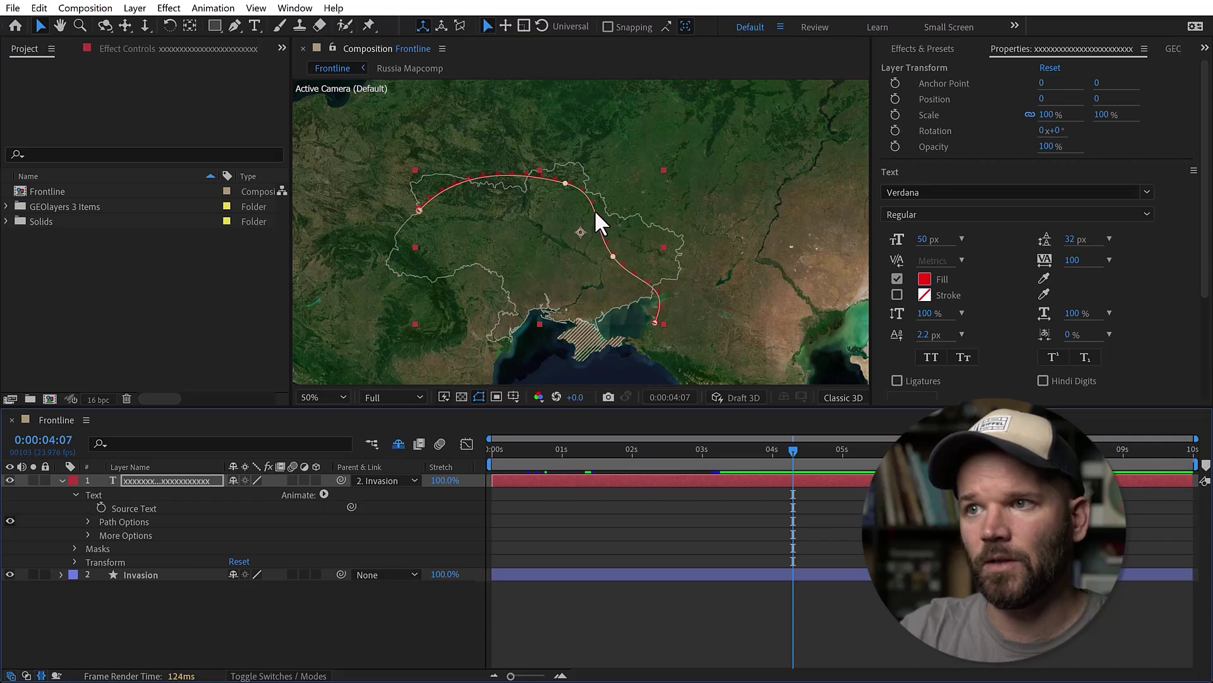
{"action": "key", "text": "period"}
{"action": "key", "text": "period"}
{"action": "key", "text": "period"}
{"action": "key", "text": "h"}
{"action": "left_click_drag", "start_coordinate": [625, 222], "coordinate": [574, 279]}
{"action": "key", "text": "v"}
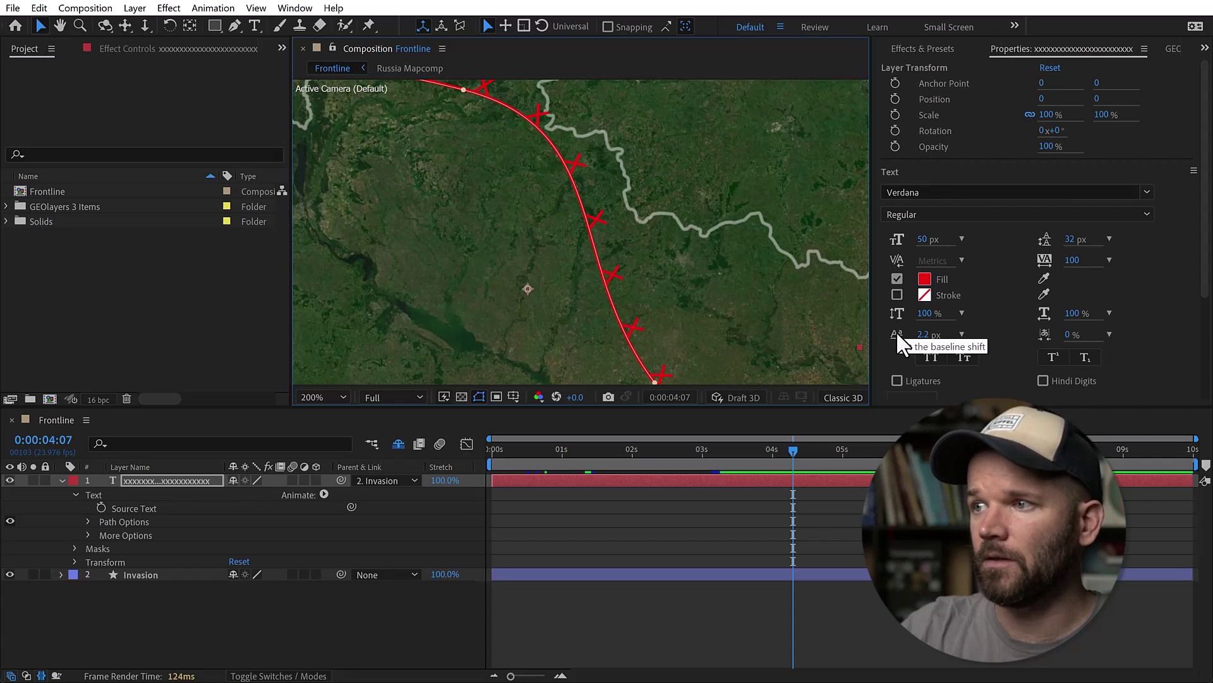
{"action": "left_click_drag", "start_coordinate": [896, 332], "coordinate": [927, 339]}
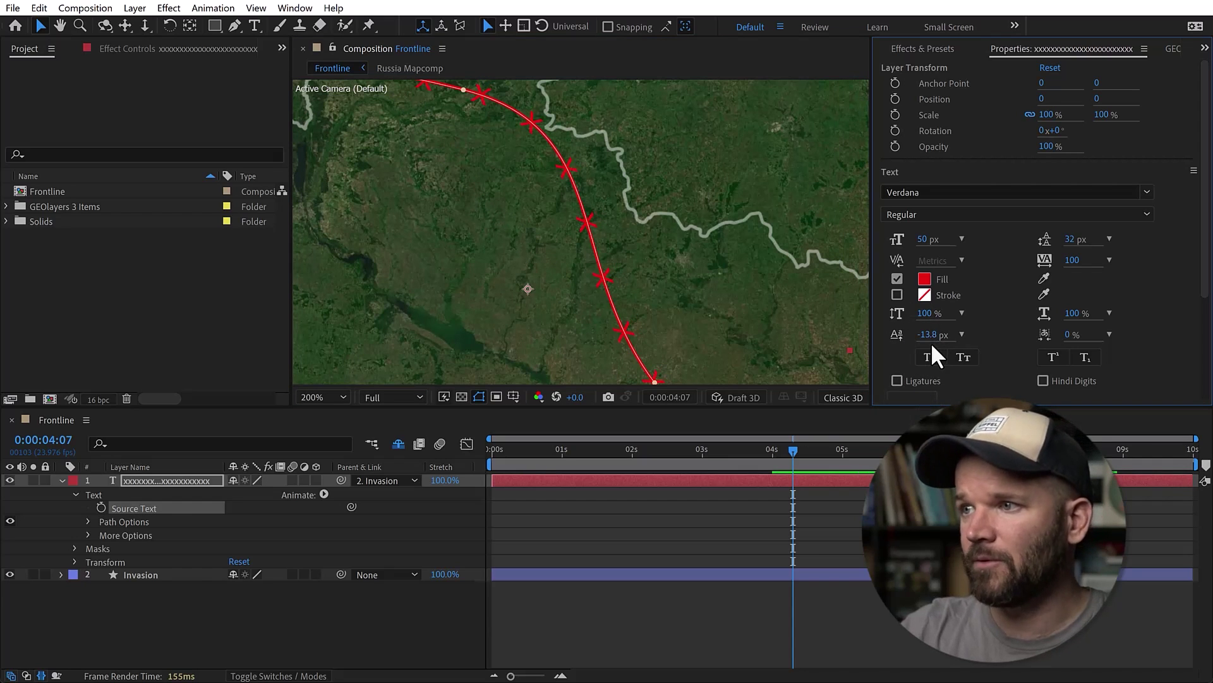
{"action": "key", "text": "ctrl+z"}
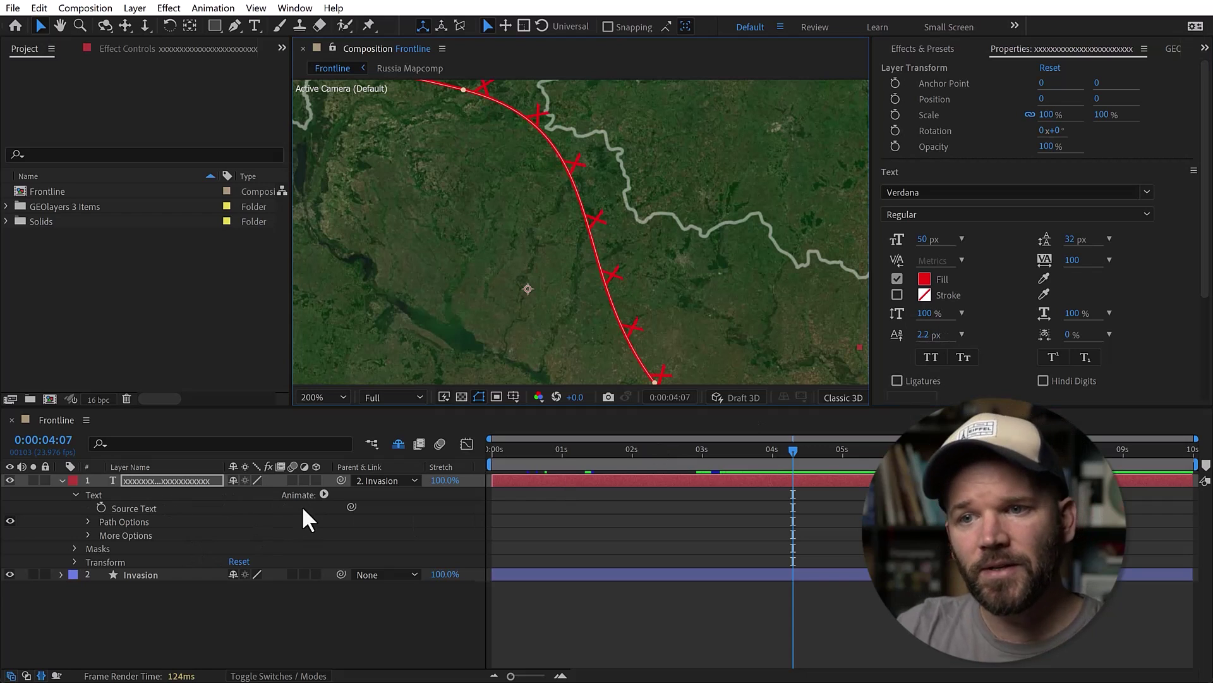
Enable per-character 3D on the marker text and add a Position animator
{"action": "left_click", "coordinate": [324, 494]}
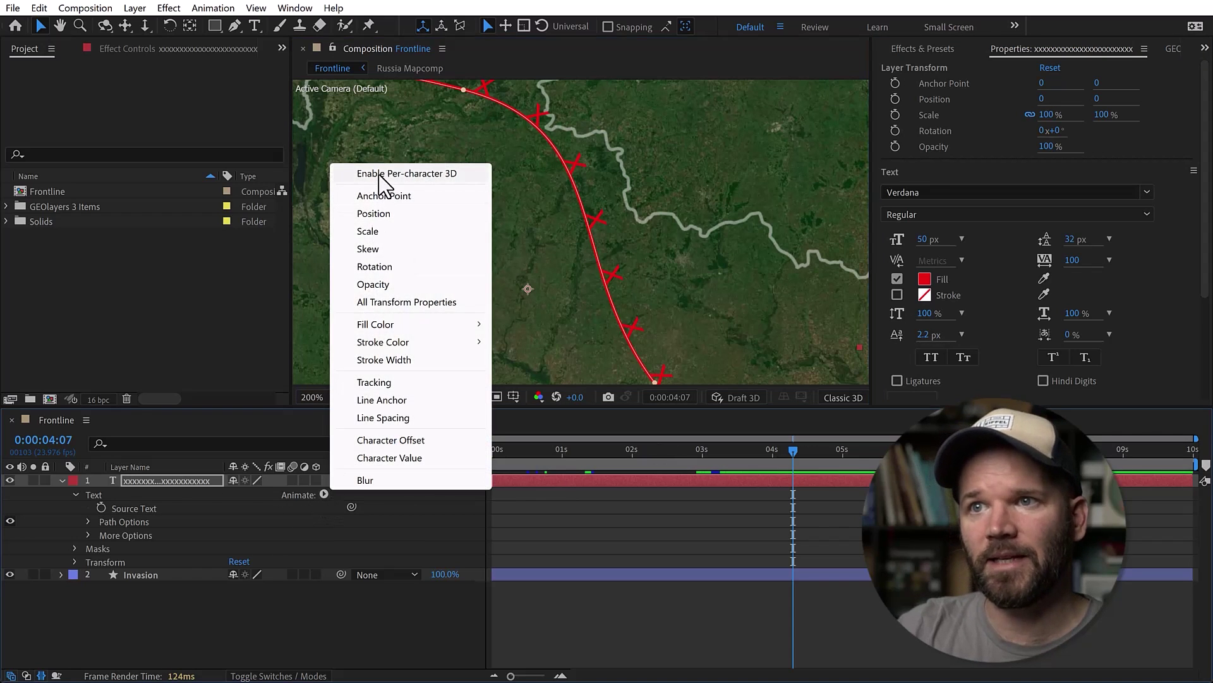
{"action": "left_click", "coordinate": [421, 176]}
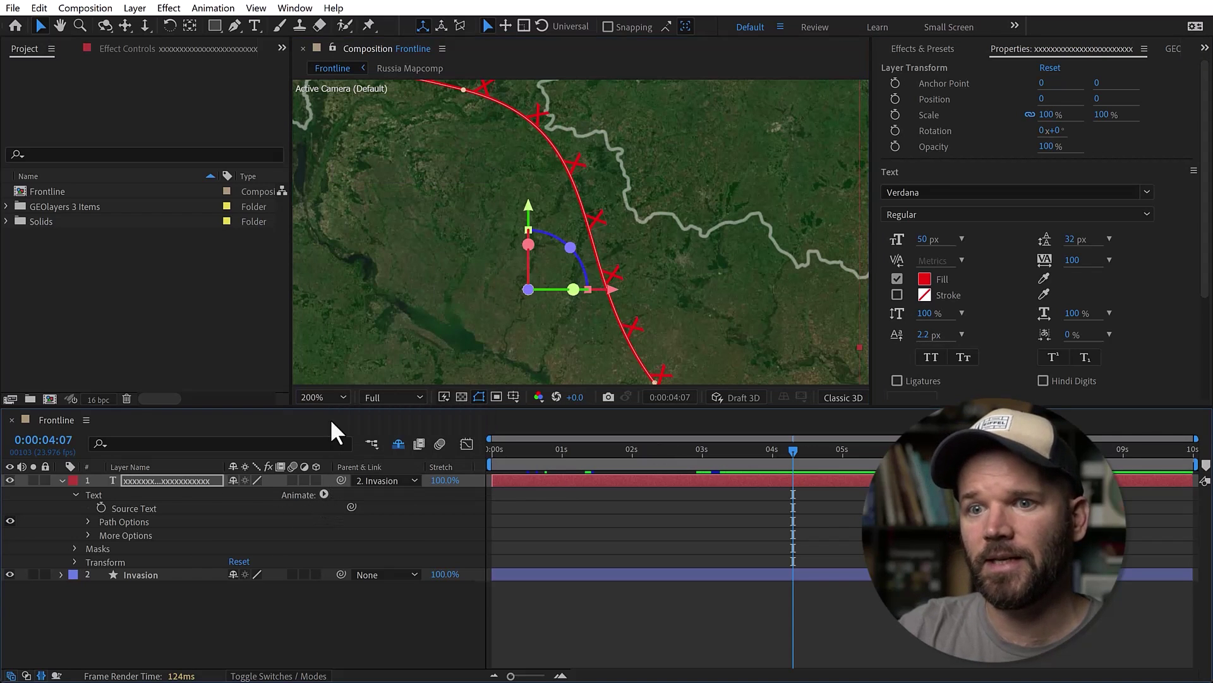
{"action": "left_click", "coordinate": [324, 494]}
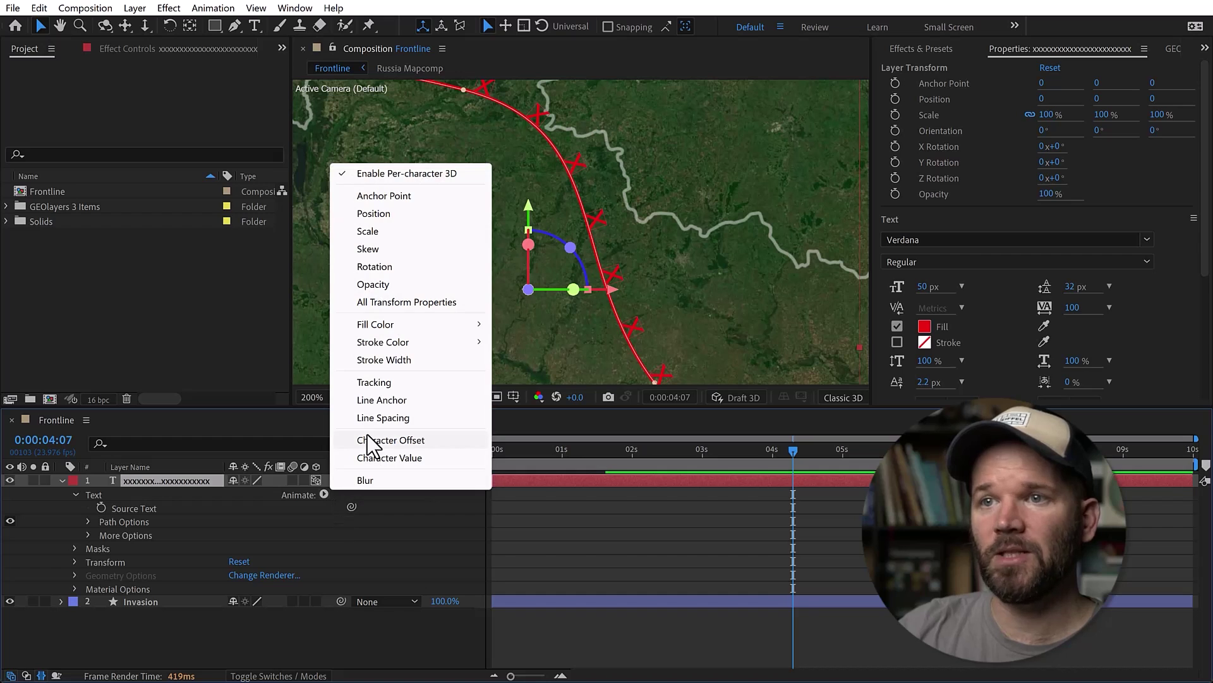
{"action": "left_click", "coordinate": [388, 214]}
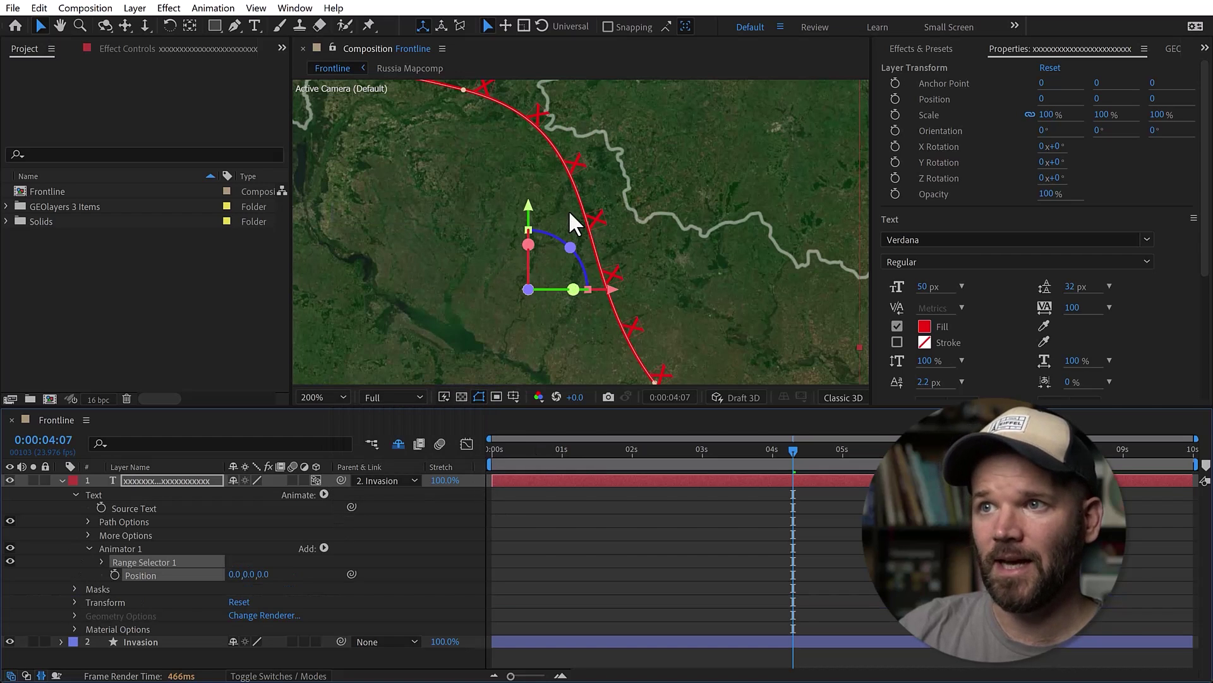
Scrub Animator 1 Position Y to 17.3 so the markers centre on the frontline
{"action": "key", "text": "comma"}
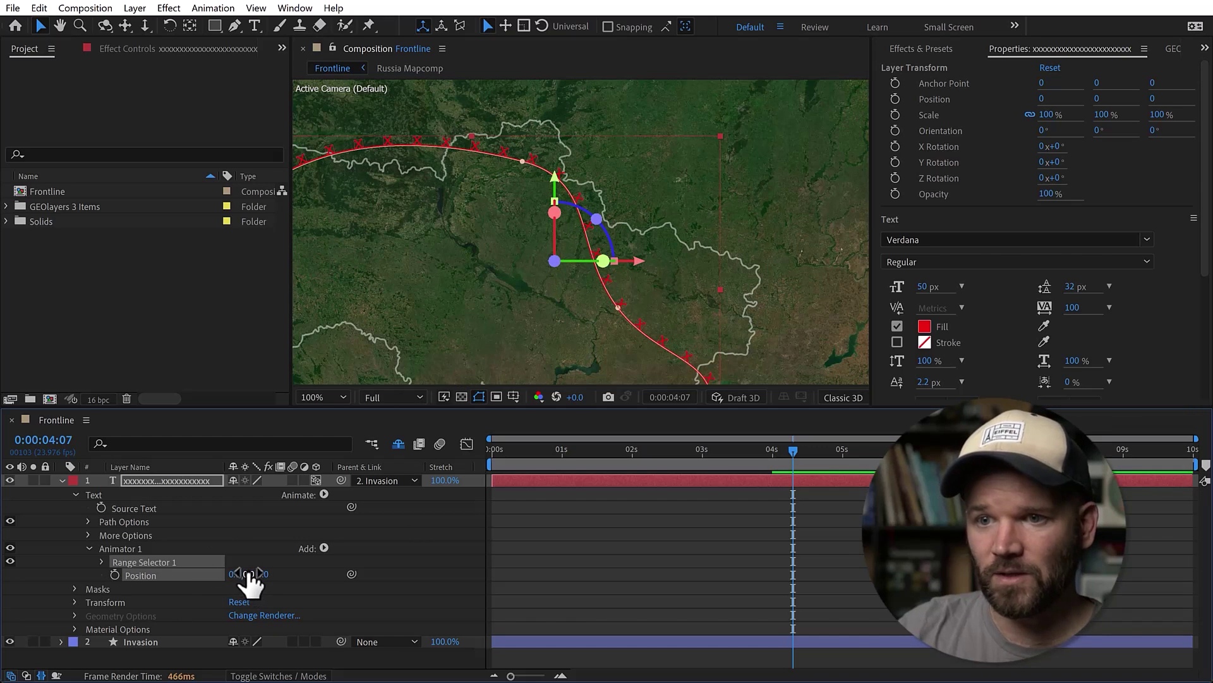
{"action": "left_click_drag", "start_coordinate": [256, 573], "coordinate": [269, 573]}
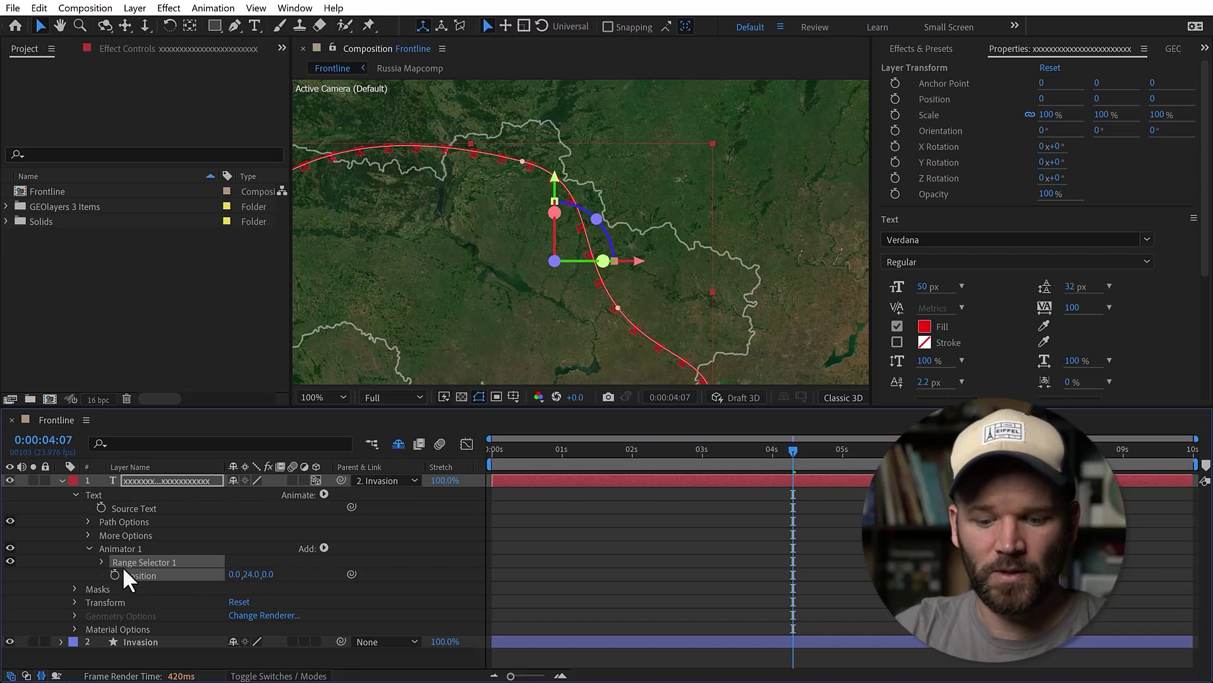
{"action": "scroll", "coordinate": [591, 235], "scroll_direction": "up", "scroll_amount": 4}
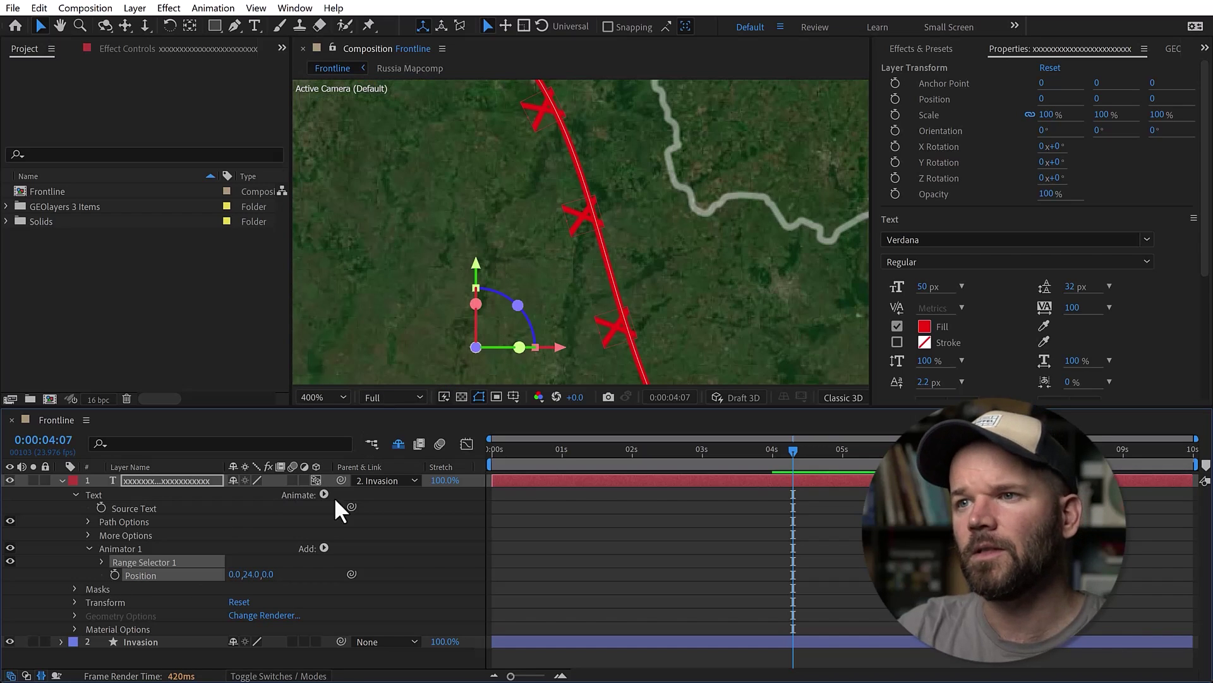
{"action": "left_click_drag", "start_coordinate": [252, 575], "coordinate": [201, 563]}
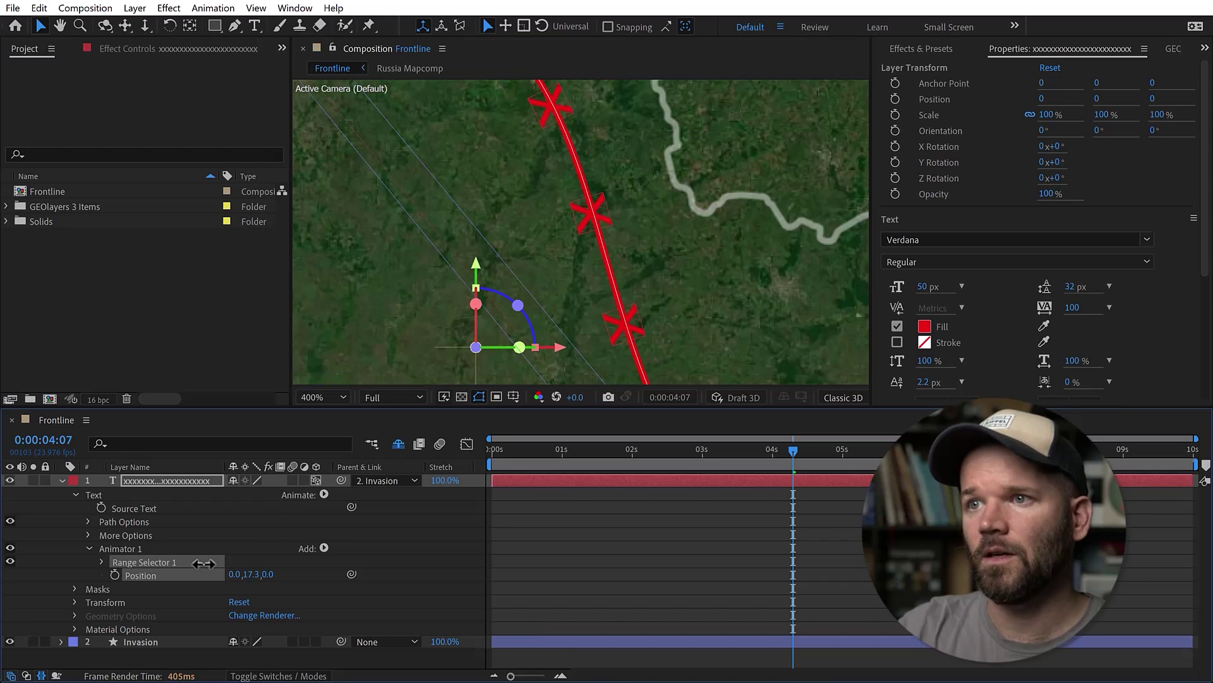
{"action": "left_click", "coordinate": [731, 587]}
{"action": "scroll", "coordinate": [619, 278], "scroll_direction": "down", "scroll_amount": 4}
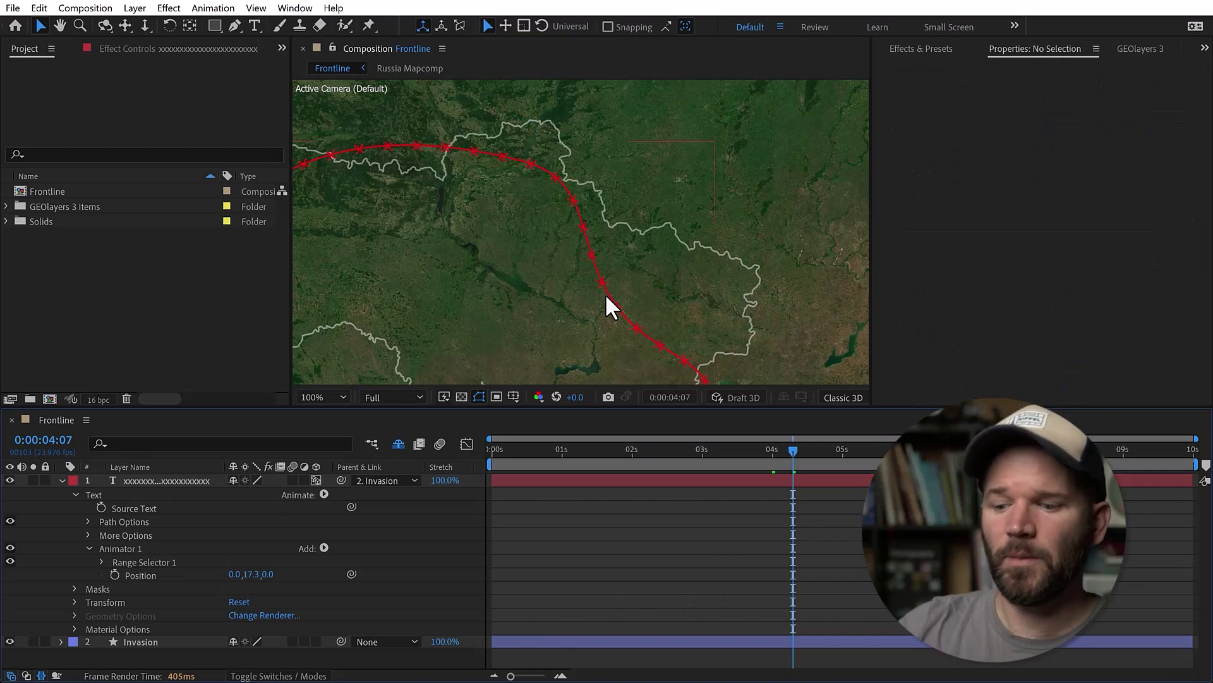
Nudge the map view up and right and hide the path outlines in the viewer
{"action": "scroll", "coordinate": [541, 266], "scroll_direction": "down", "scroll_amount": 2}
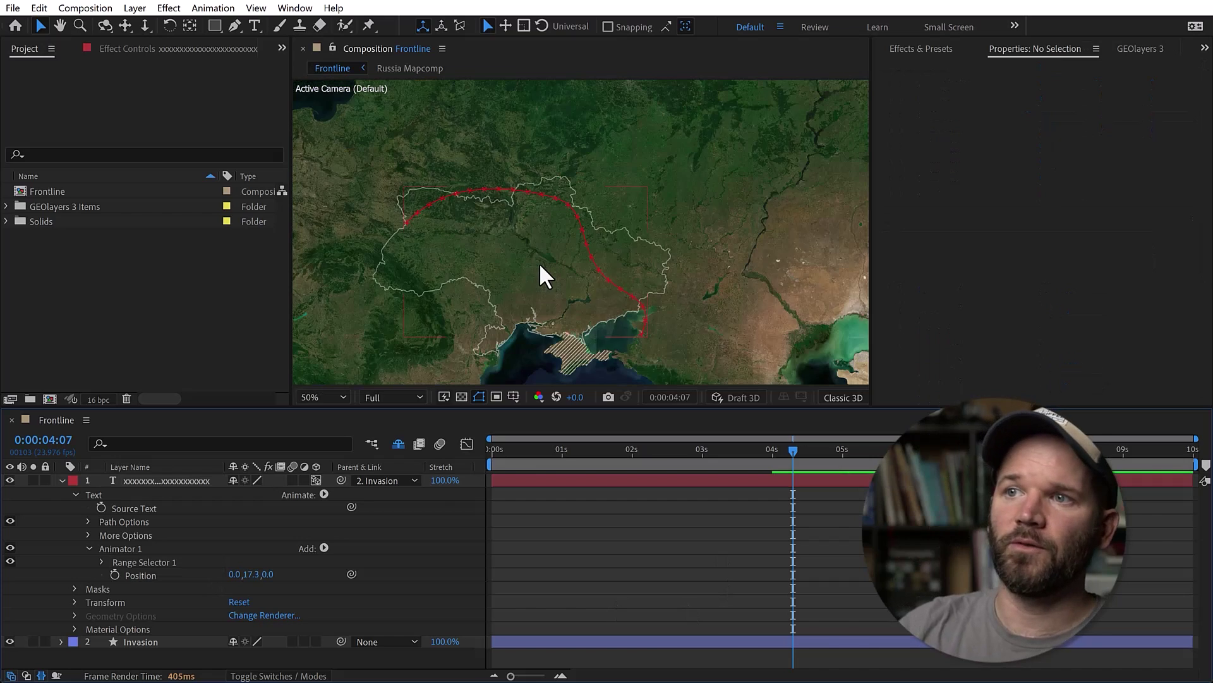
{"action": "scroll", "coordinate": [540, 276], "scroll_direction": "up", "scroll_amount": 1}
{"action": "scroll", "coordinate": [585, 245], "scroll_direction": "down", "scroll_amount": 1}
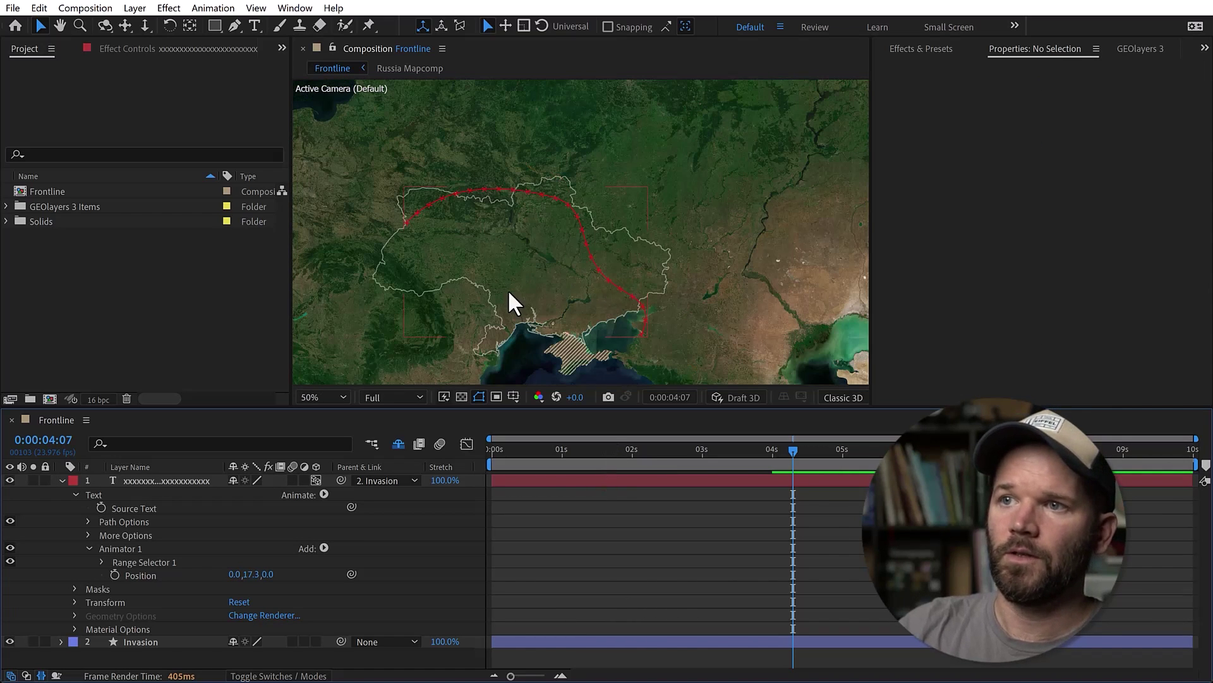
{"action": "key", "text": "space"}
{"action": "left_click_drag", "start_coordinate": [529, 271], "coordinate": [531, 266]}
{"action": "key", "text": "space"}
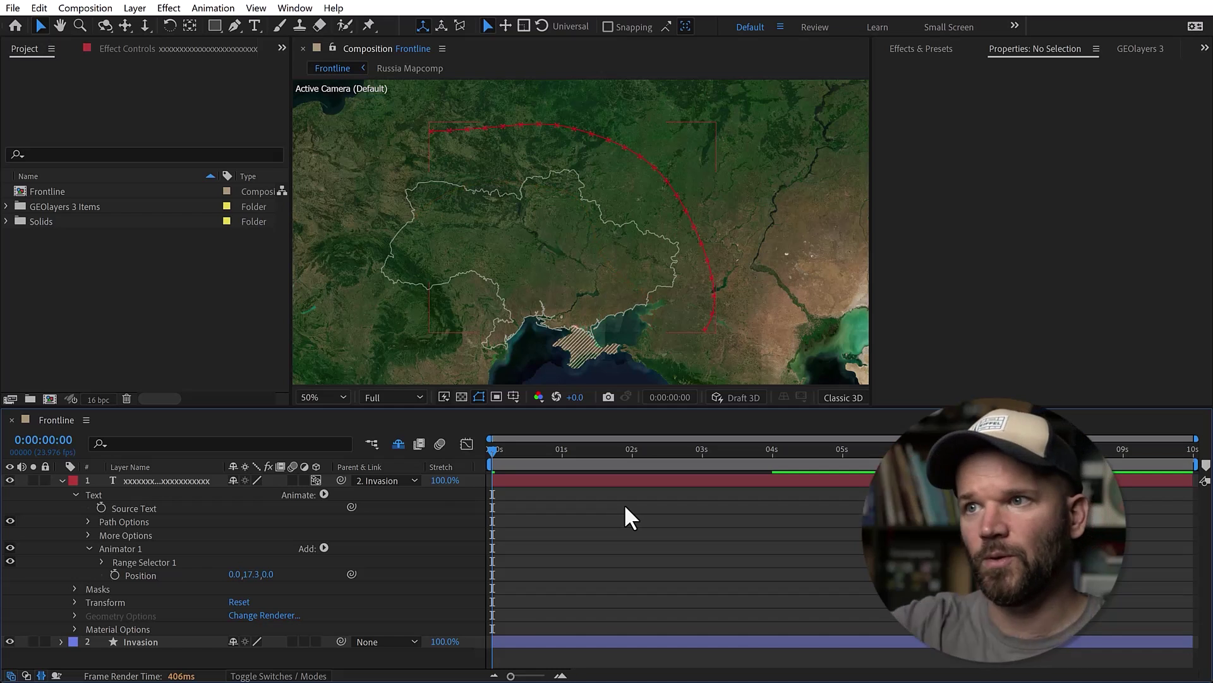
{"action": "key", "text": "ctrl+shift+h"}
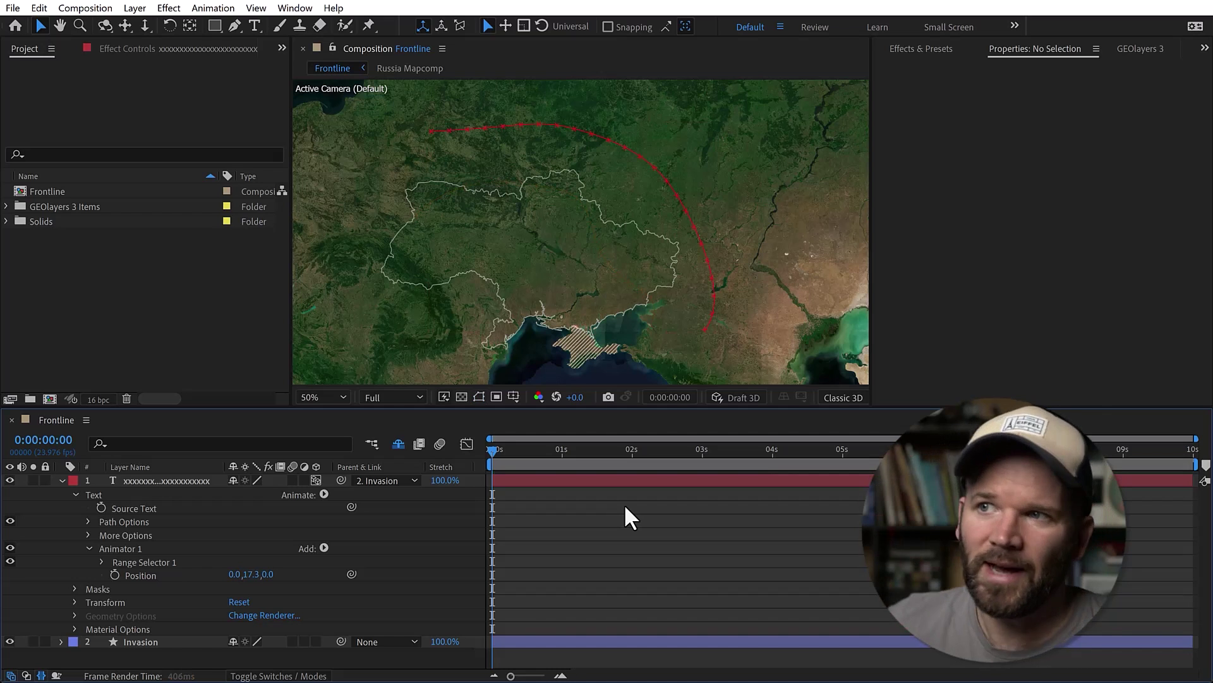
Preview the markers along the frontline, then return to frame 0 with the marker text layer selected
{"action": "key", "text": "space"}
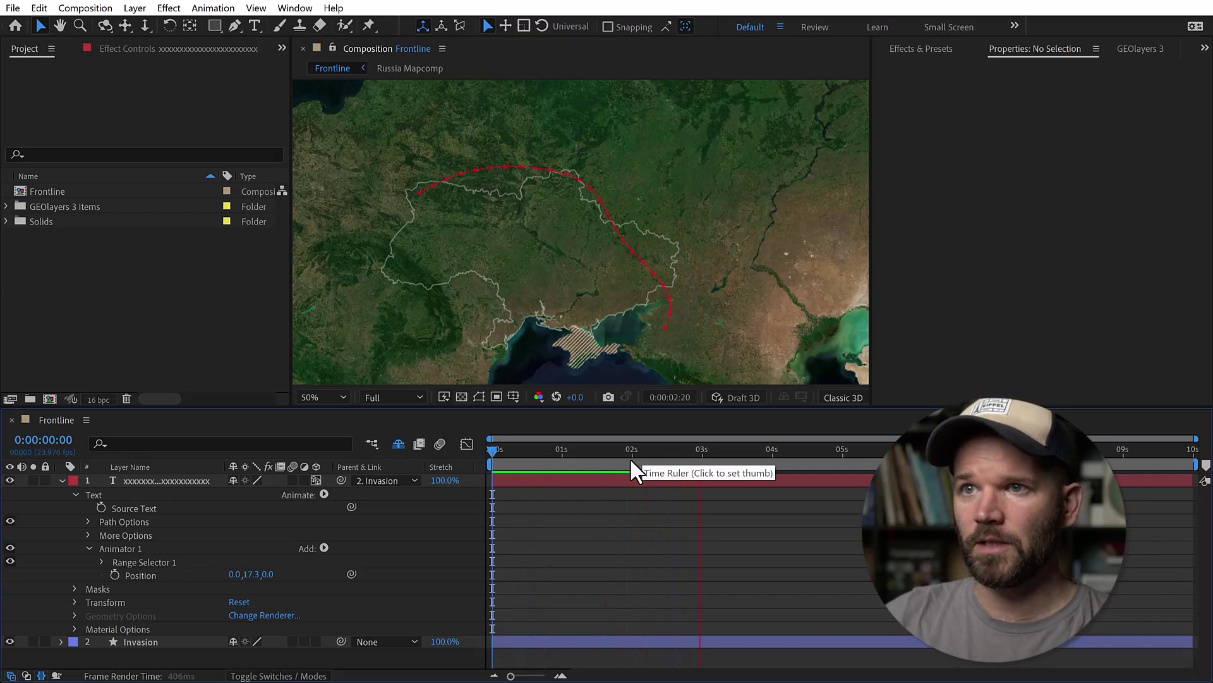
{"action": "left_click_drag", "start_coordinate": [697, 456], "coordinate": [598, 440]}
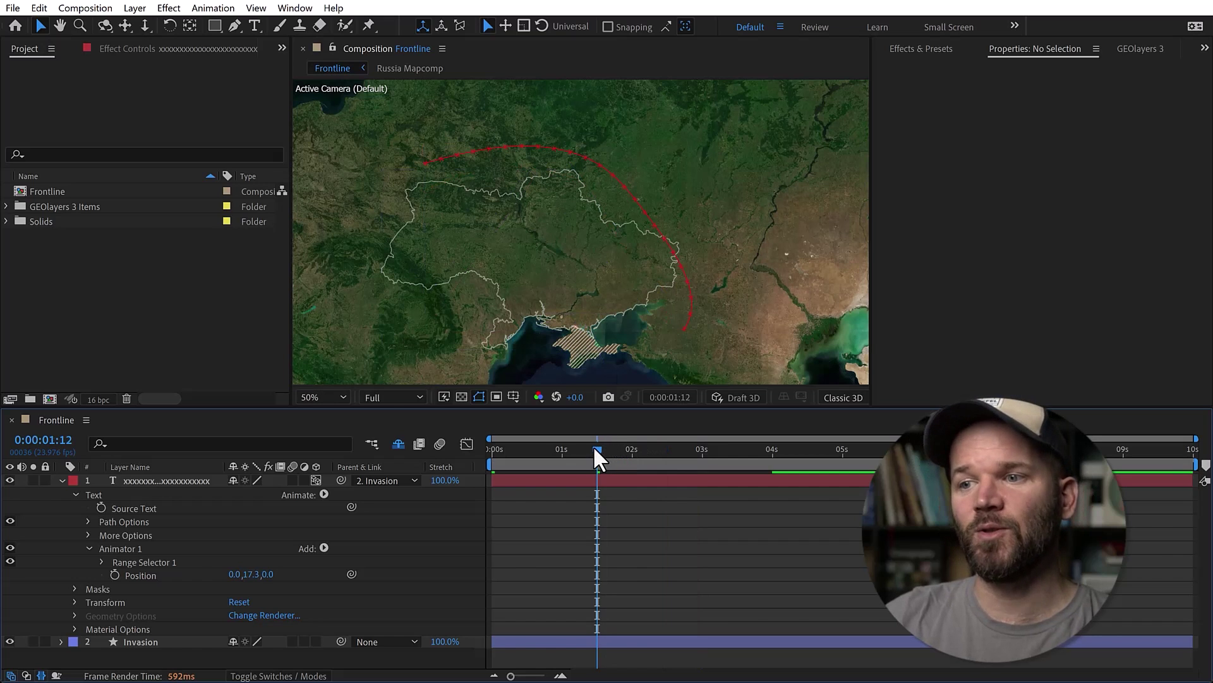
{"action": "key", "text": "Home"}
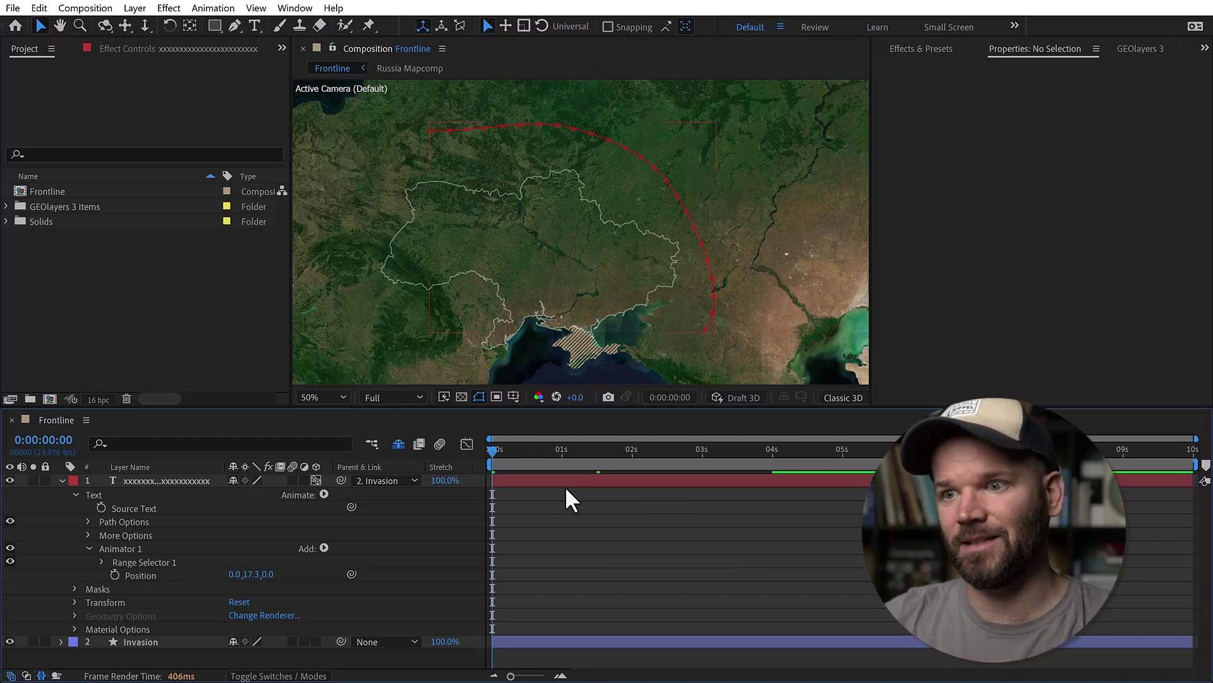
{"action": "left_click", "coordinate": [185, 479]}
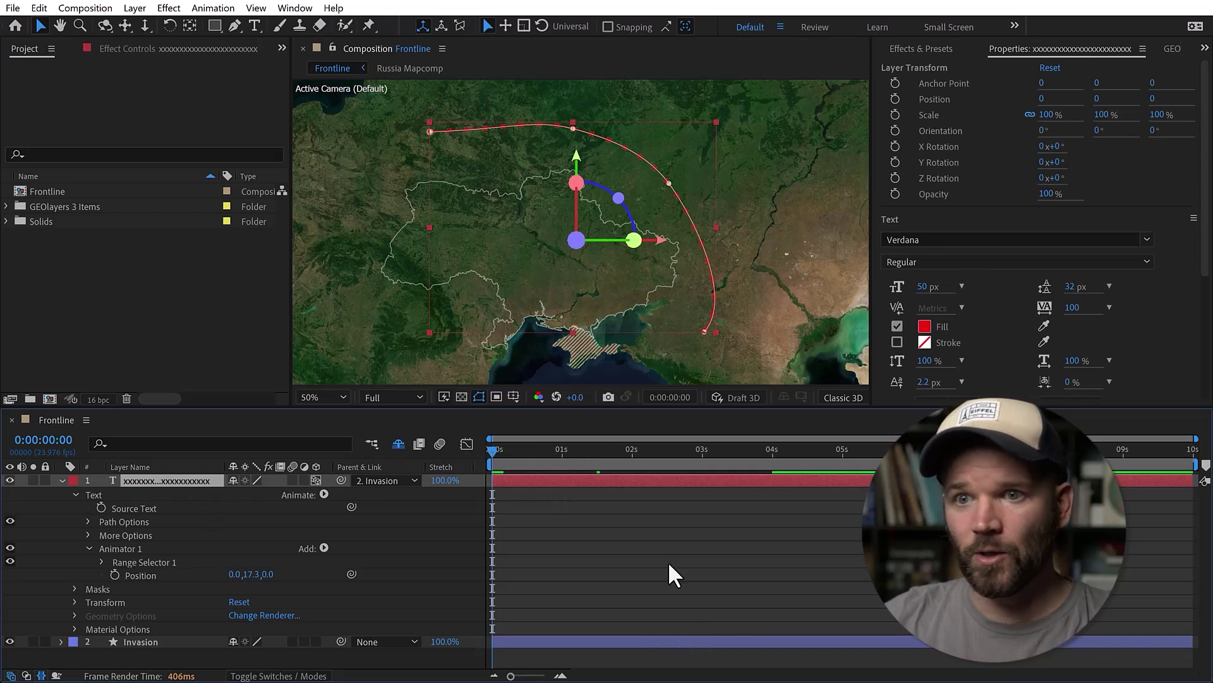
Search the font list and switch the marker text from Verdana to Wingdings 3
{"action": "left_click", "coordinate": [997, 235]}
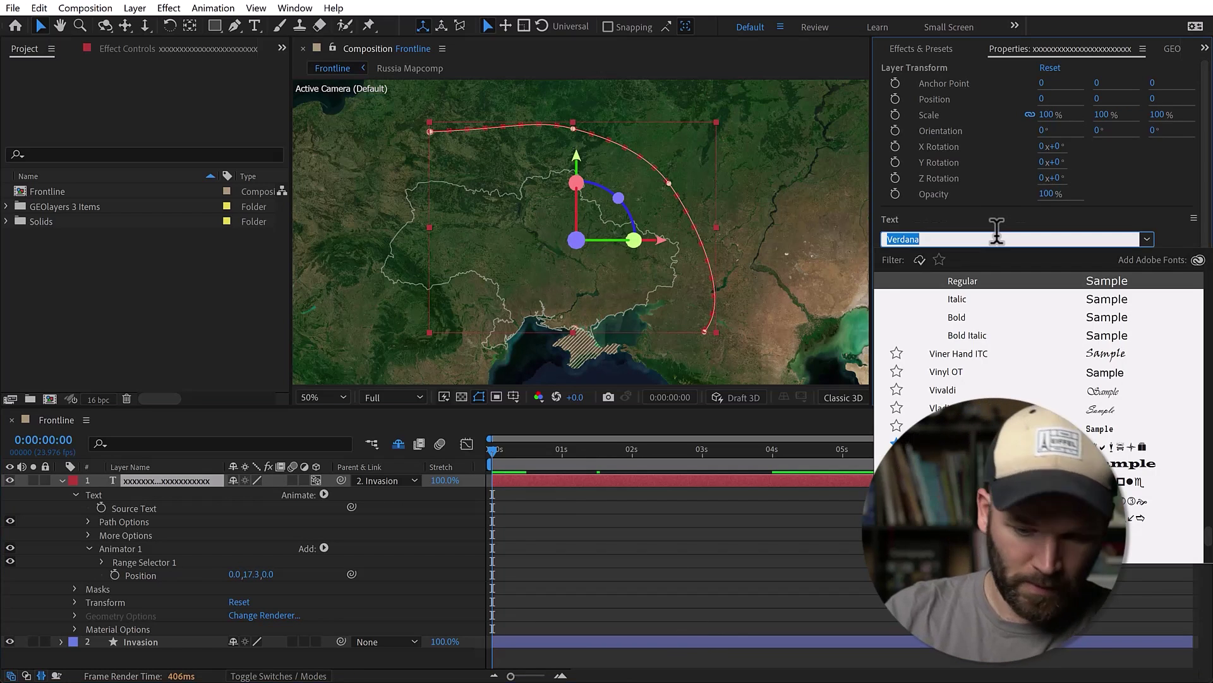
{"action": "type", "text": "wind"}
{"action": "key", "text": "BackSpace"}
{"action": "type", "text": "gdi"}
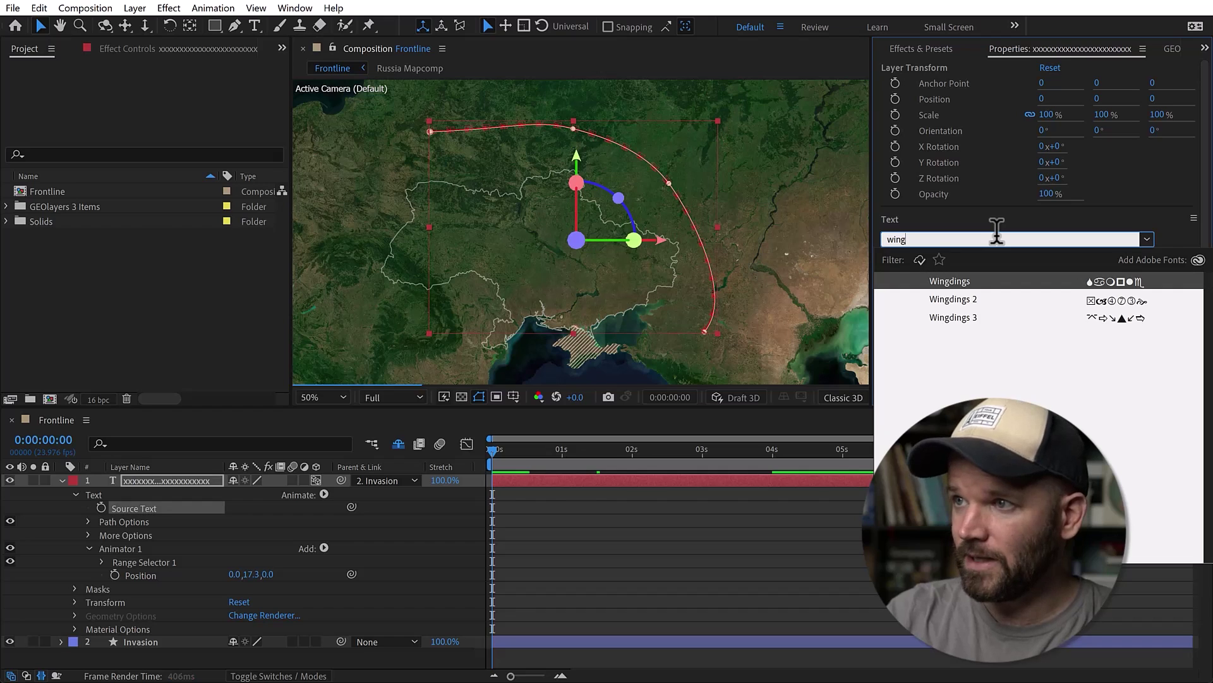
{"action": "left_click", "coordinate": [953, 317]}
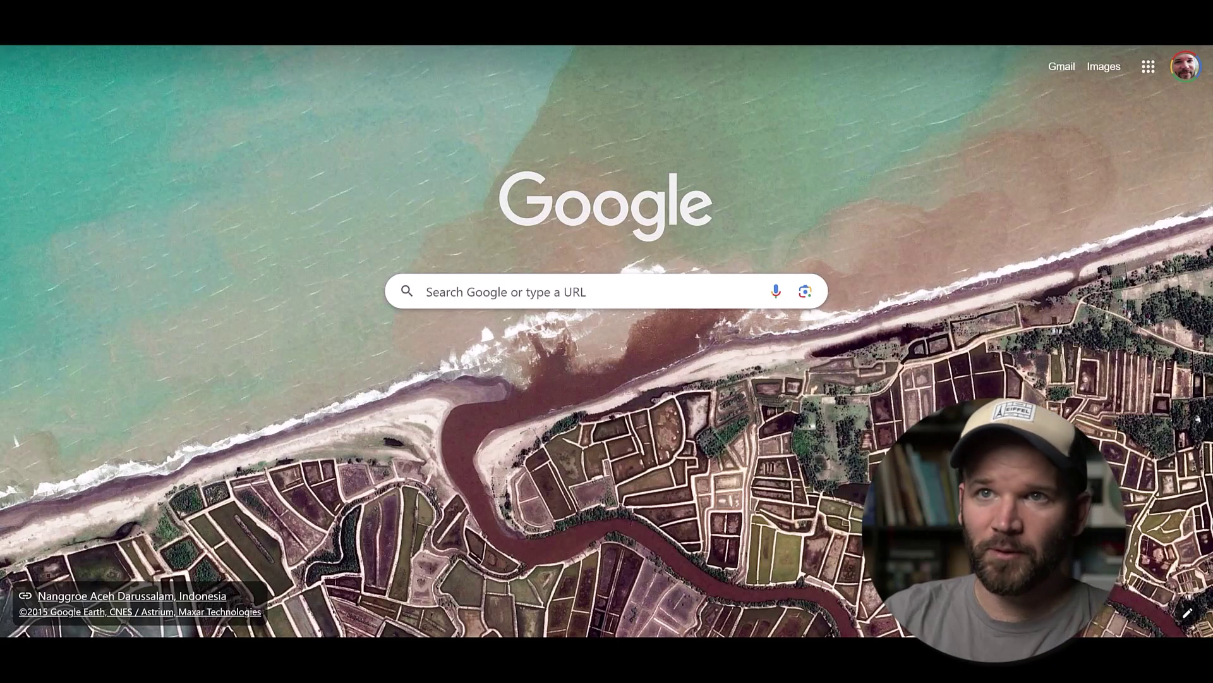
Search Google for 'wingdings 3' and preview the first character chart image
{"action": "type", "text": "wingdings 3"}
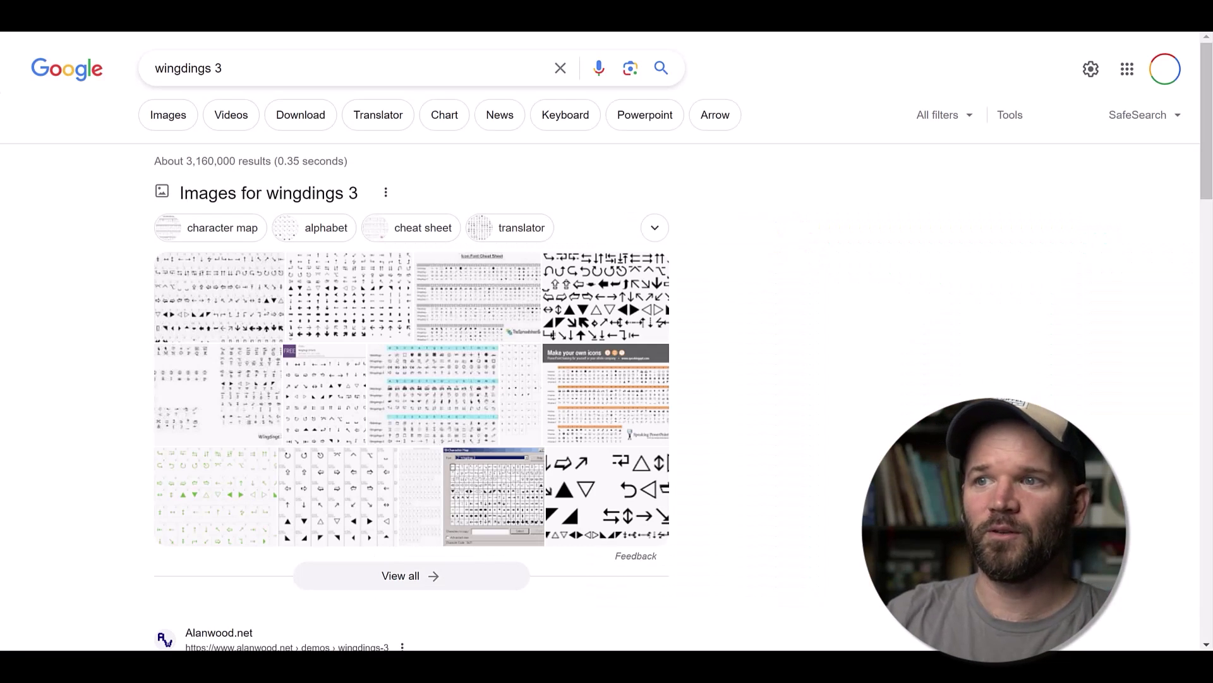
{"action": "left_click", "coordinate": [225, 297]}
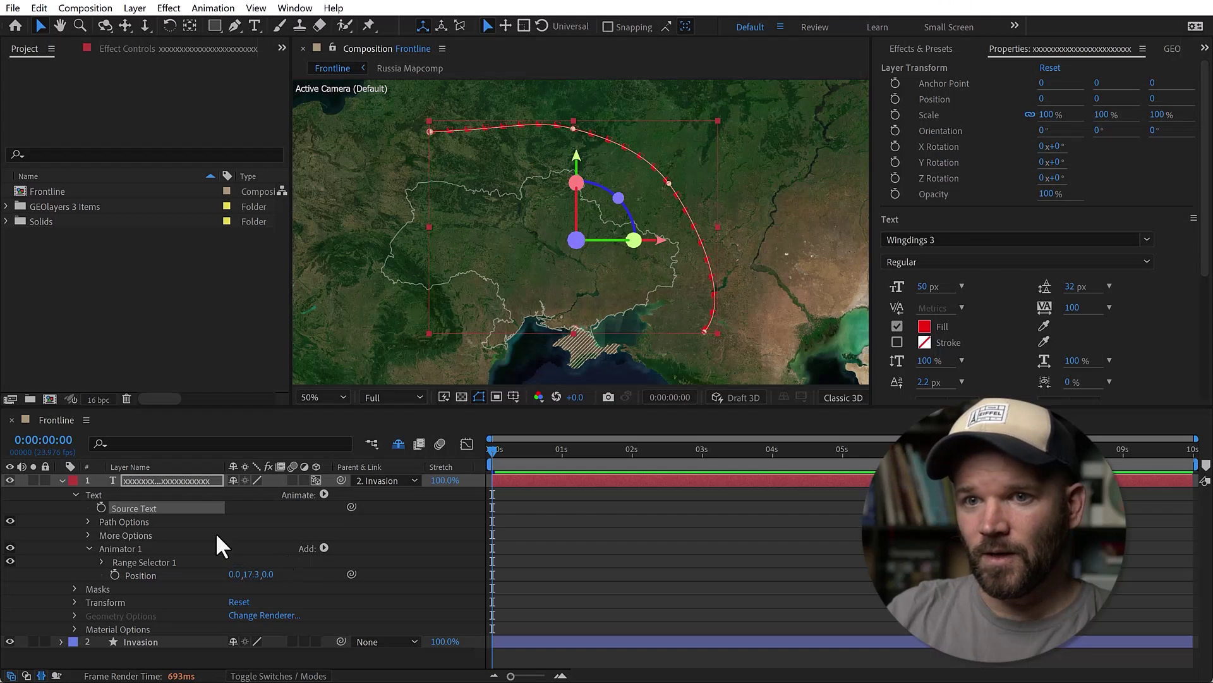
Replace the marker text with a row of 21 'q' characters to draw Wingdings 3 triangles
{"action": "left_click", "coordinate": [663, 506]}
{"action": "scroll", "coordinate": [702, 214], "scroll_direction": "up", "scroll_amount": 2}
{"action": "key", "text": "h"}
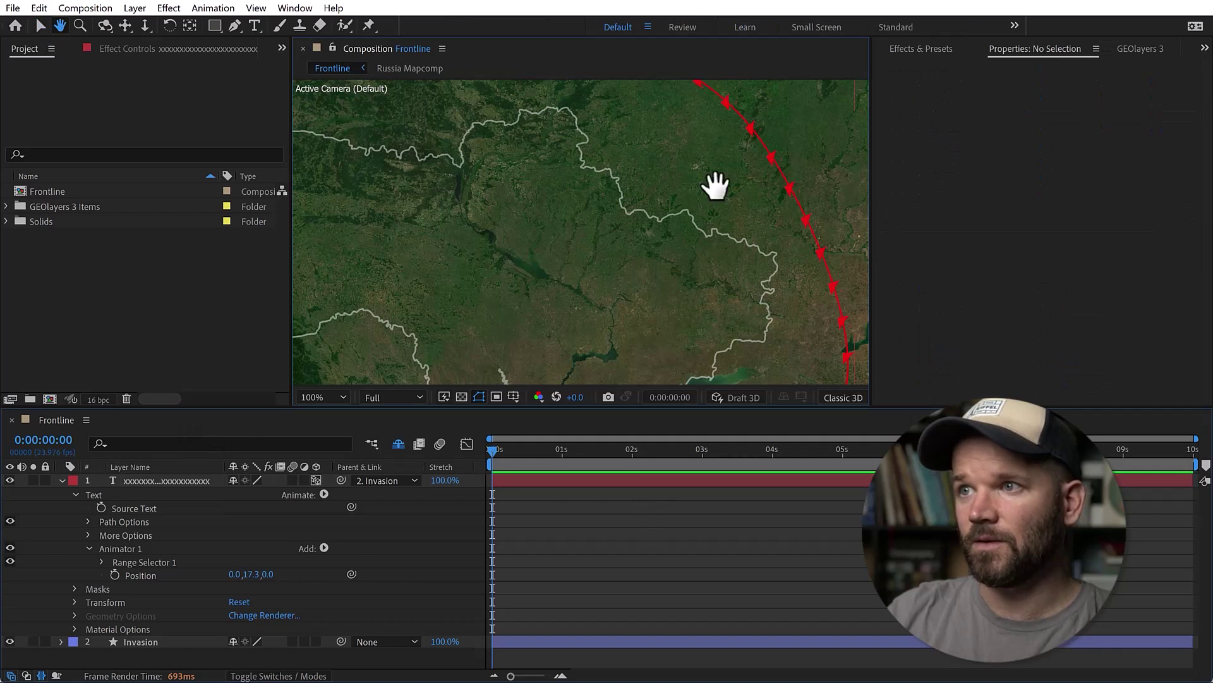
{"action": "left_click_drag", "start_coordinate": [715, 185], "coordinate": [658, 306]}
{"action": "scroll", "coordinate": [655, 297], "scroll_direction": "up", "scroll_amount": 1}
{"action": "key", "text": "v"}
{"action": "scroll", "coordinate": [648, 272], "scroll_direction": "up", "scroll_amount": 1}
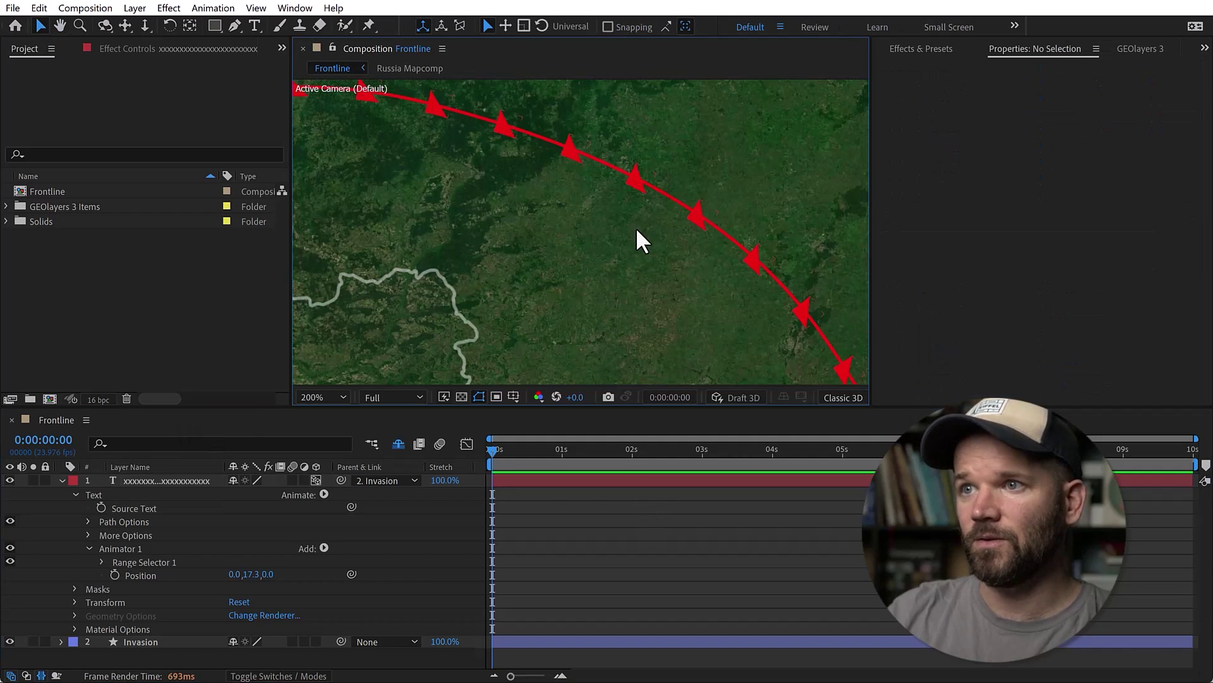
{"action": "double_click", "coordinate": [163, 479]}
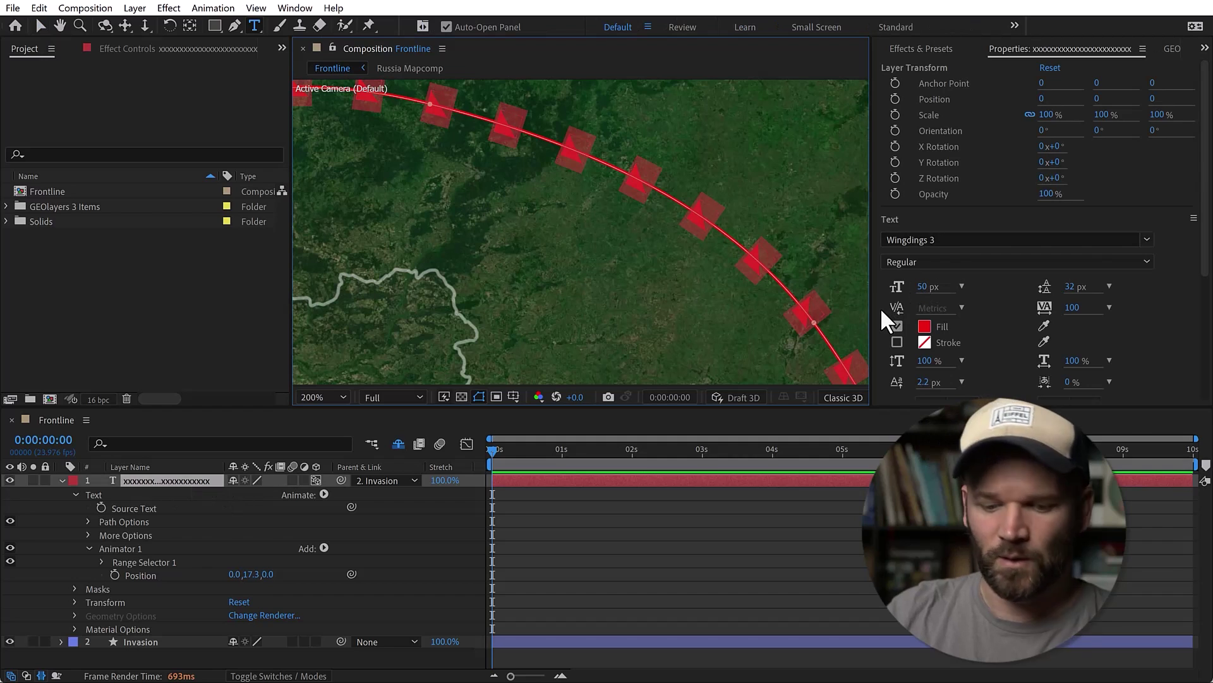
{"action": "type", "text": "q"}
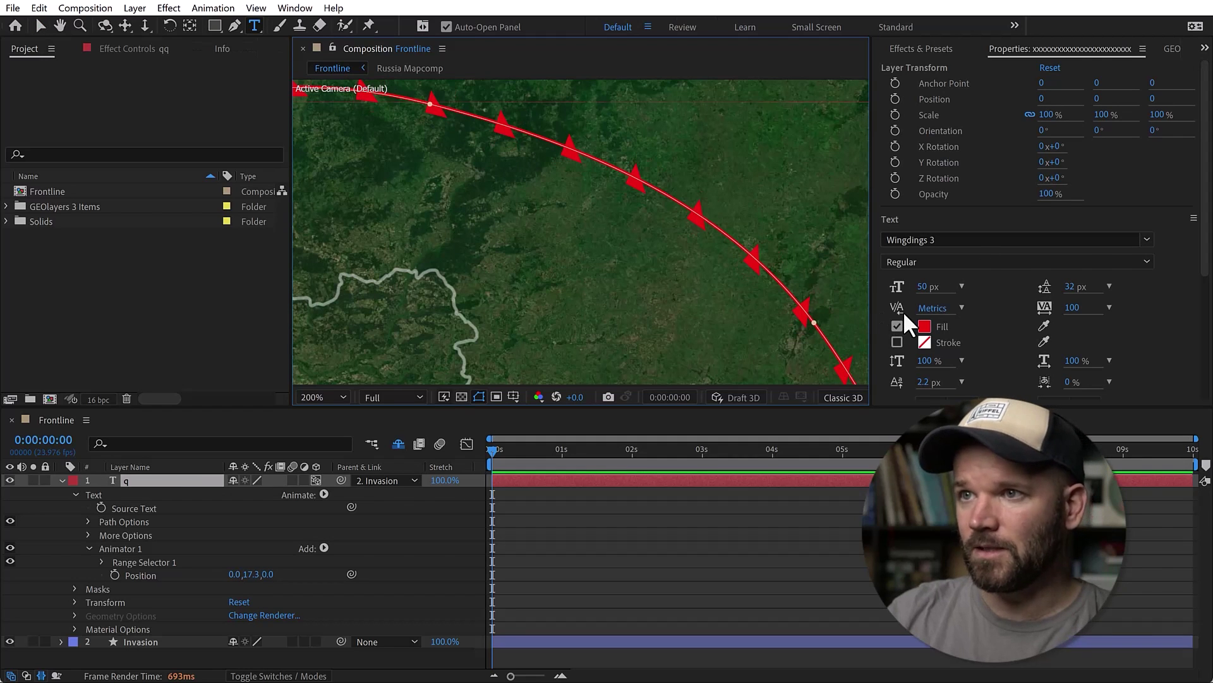
{"action": "type", "text": "qqqqqqqqqqq"}
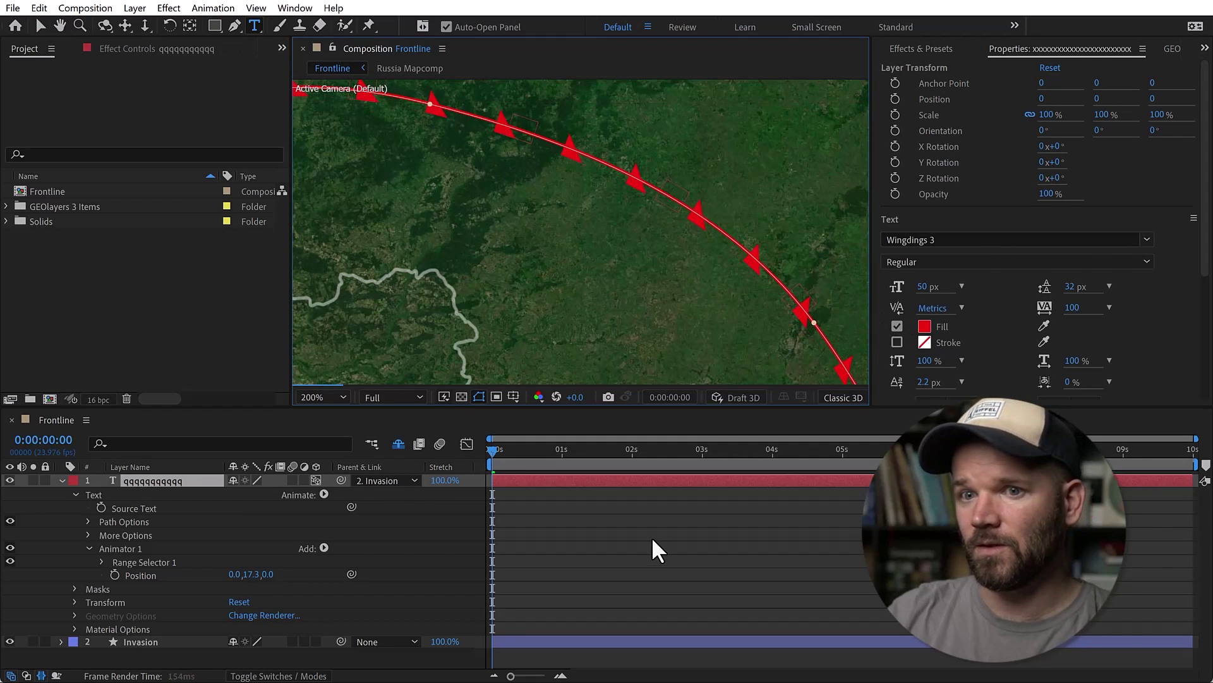
{"action": "type", "text": "qqqqqqqqq"}
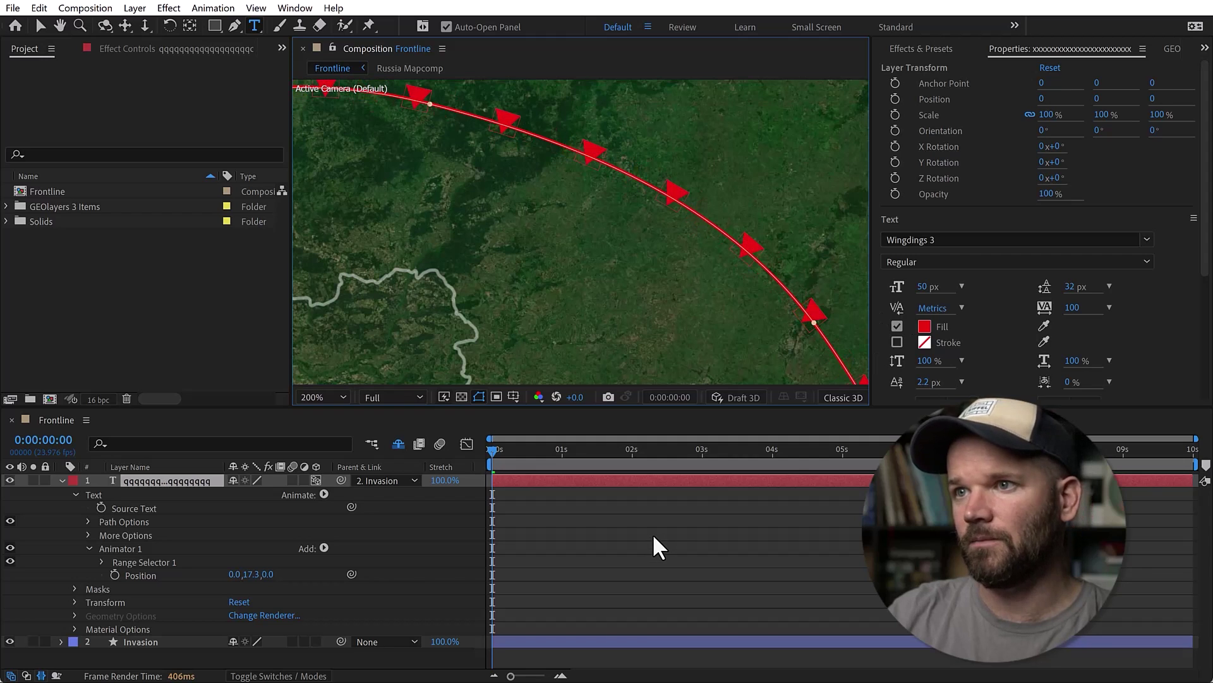
Shift the triangles onto the red line by setting Animator 1 Position Y to 38.3
{"action": "left_click", "coordinate": [652, 532]}
{"action": "key", "text": "h"}
{"action": "scroll", "coordinate": [623, 263], "scroll_direction": "down", "scroll_amount": 4}
{"action": "left_click_drag", "start_coordinate": [590, 214], "coordinate": [625, 281]}
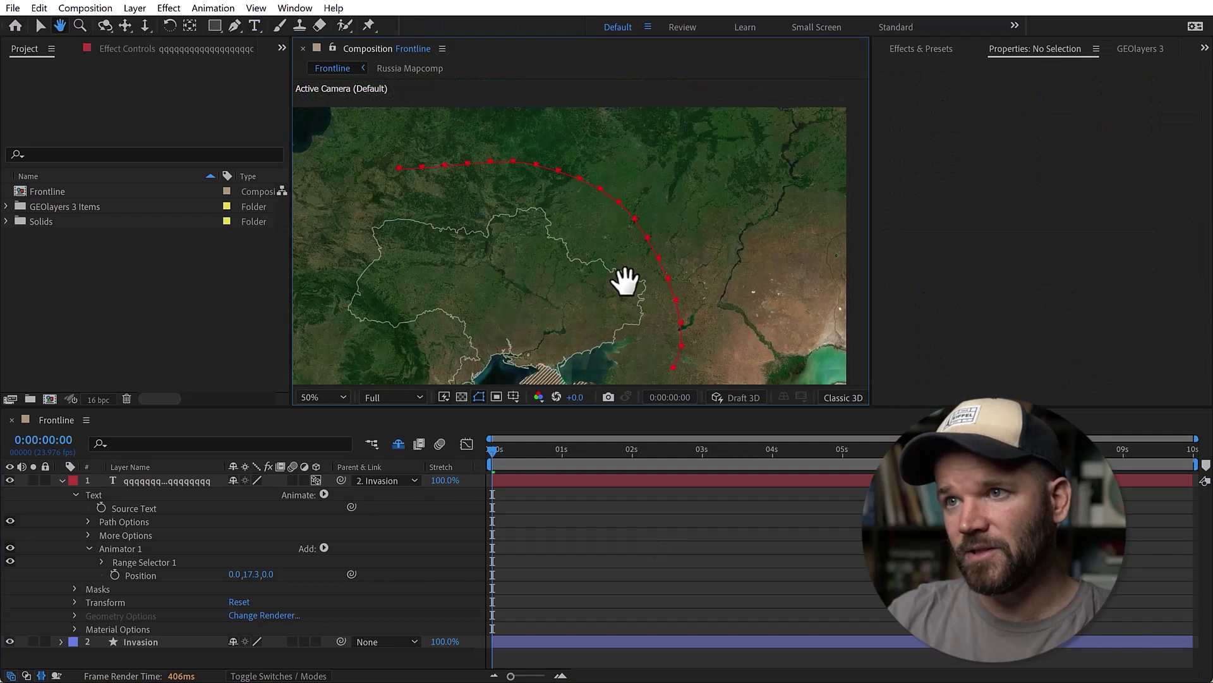
{"action": "scroll", "coordinate": [623, 221], "scroll_direction": "up", "scroll_amount": 4}
{"action": "key", "text": "ctrl+t"}
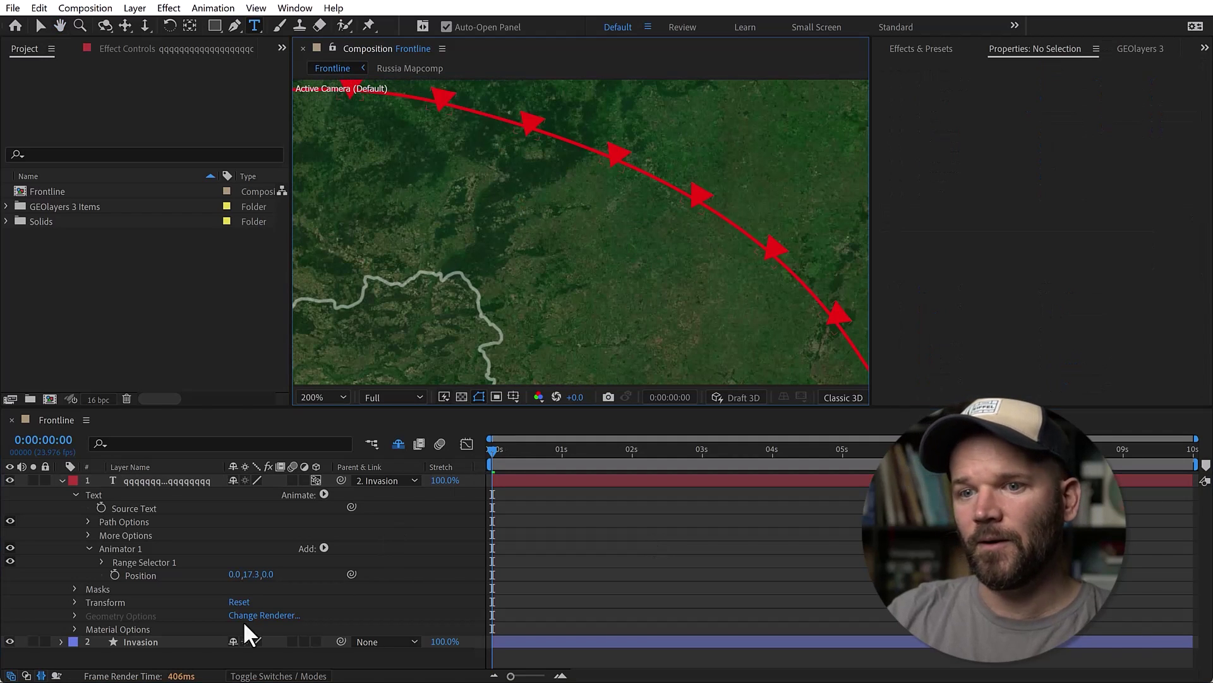
{"action": "left_click_drag", "start_coordinate": [250, 574], "coordinate": [262, 573]}
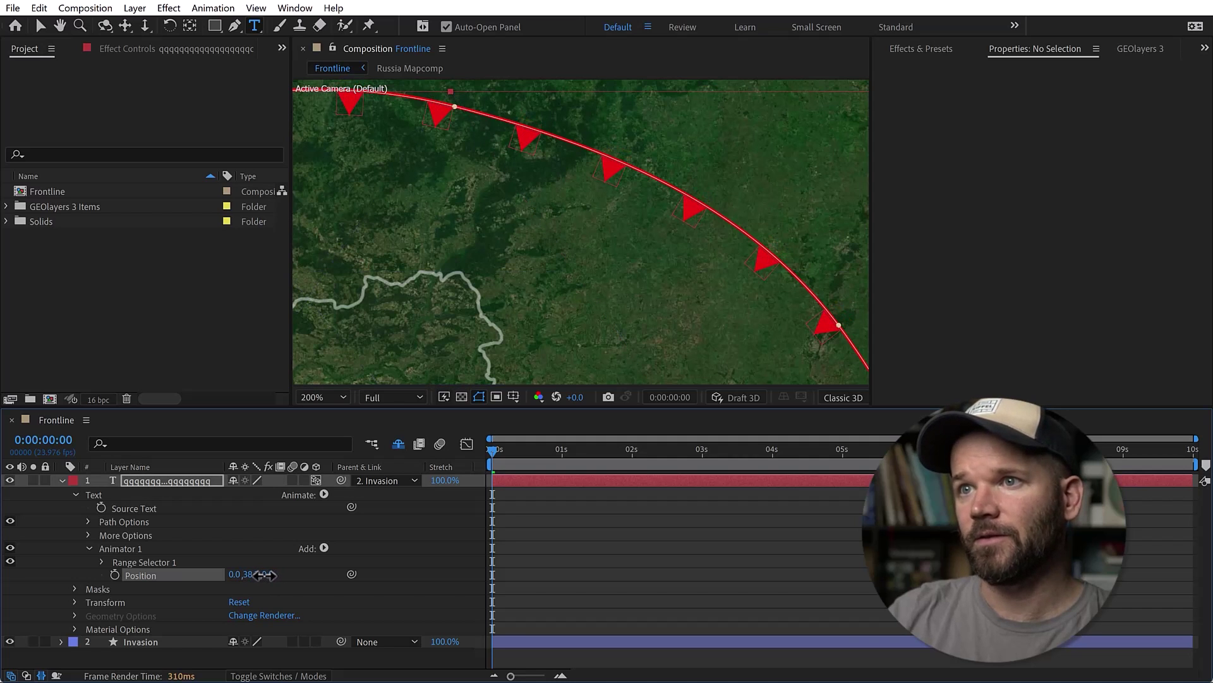
Zoom out to the whole frontline, rewind to 0s, collapse the text layer and select Invasion
{"action": "left_click", "coordinate": [634, 555]}
{"action": "scroll", "coordinate": [628, 325], "scroll_direction": "down", "scroll_amount": 1}
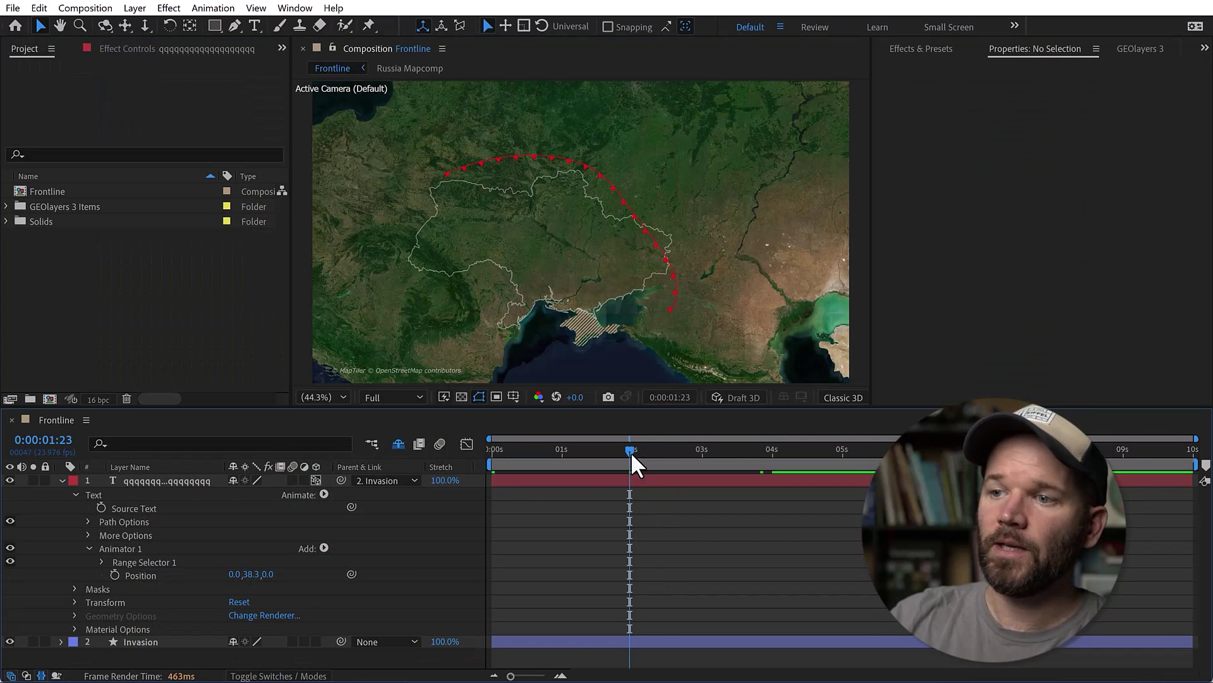
{"action": "left_click", "coordinate": [493, 450]}
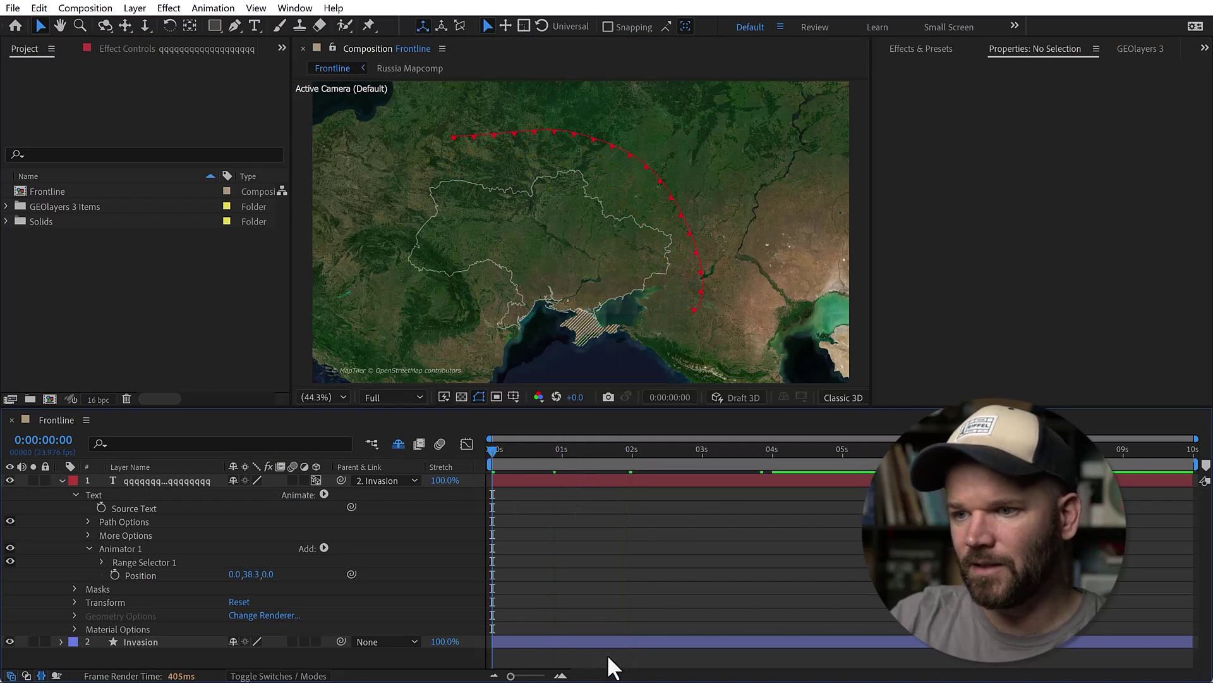
{"action": "left_click", "coordinate": [61, 479]}
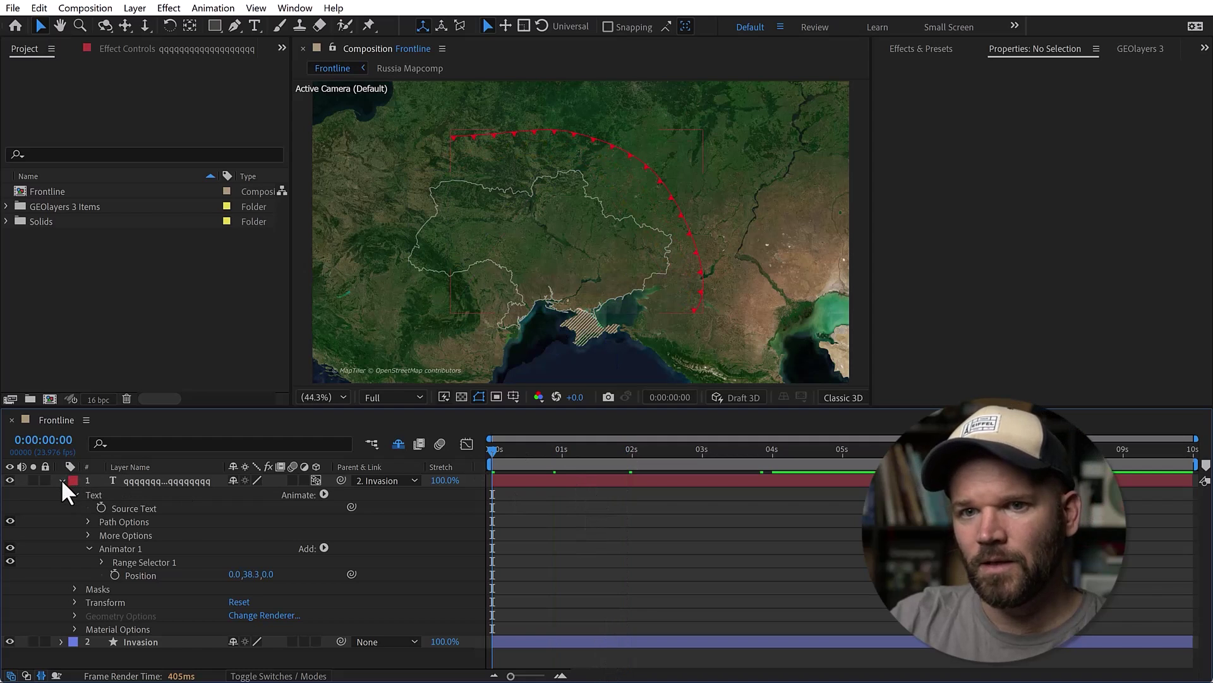
{"action": "left_click", "coordinate": [60, 479]}
{"action": "left_click", "coordinate": [544, 493]}
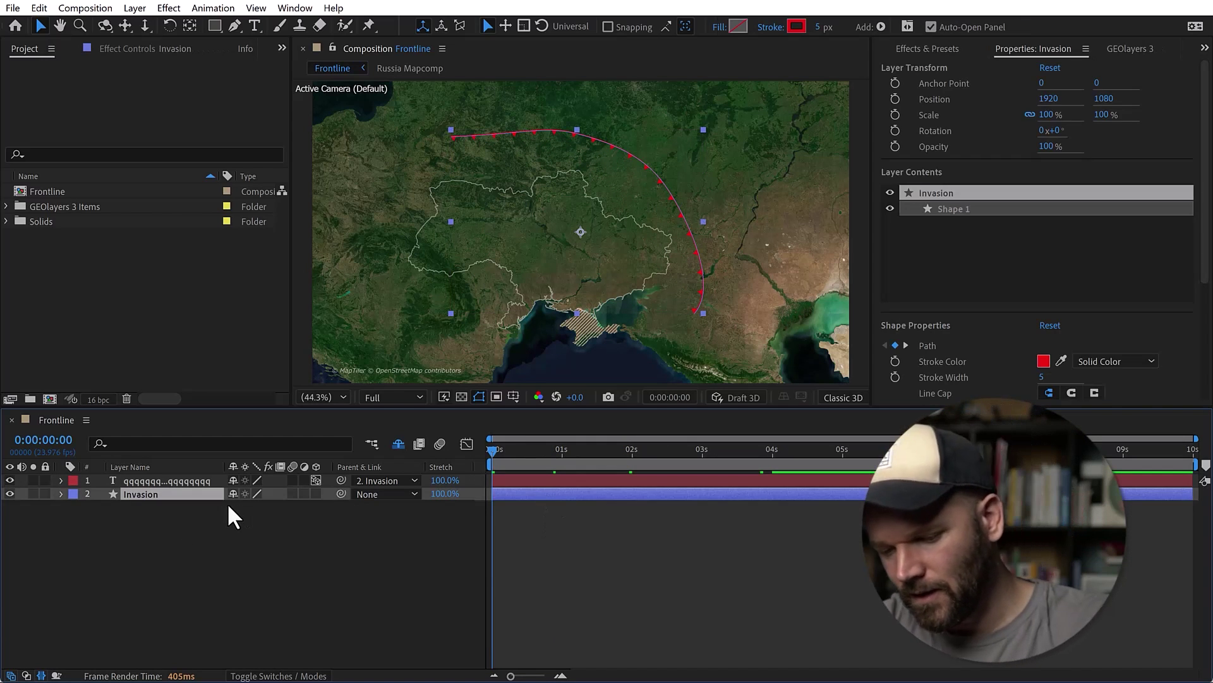
Delete the Invasion path keyframe near 4 seconds
{"action": "key", "text": "u"}
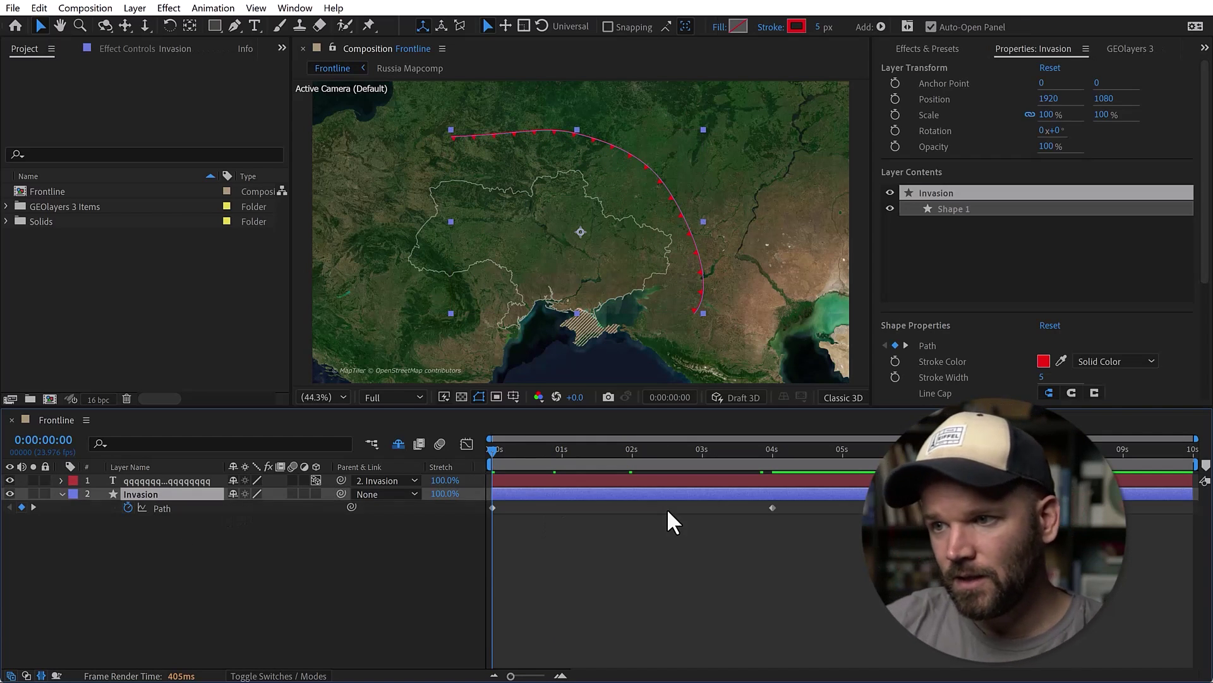
{"action": "left_click", "coordinate": [773, 508]}
{"action": "key", "text": "Delete"}
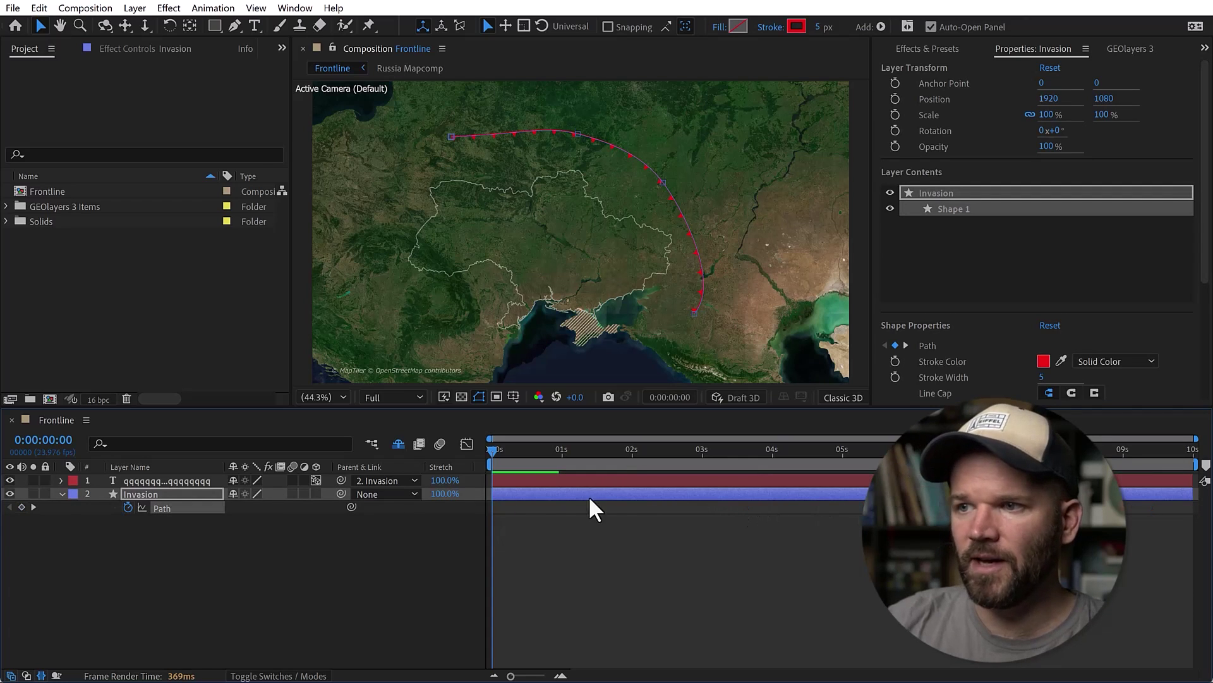
Keyframe the triangles' Position Y offset from 38.3 at 0s to 146.3 at about 4s
{"action": "left_click", "coordinate": [61, 480]}
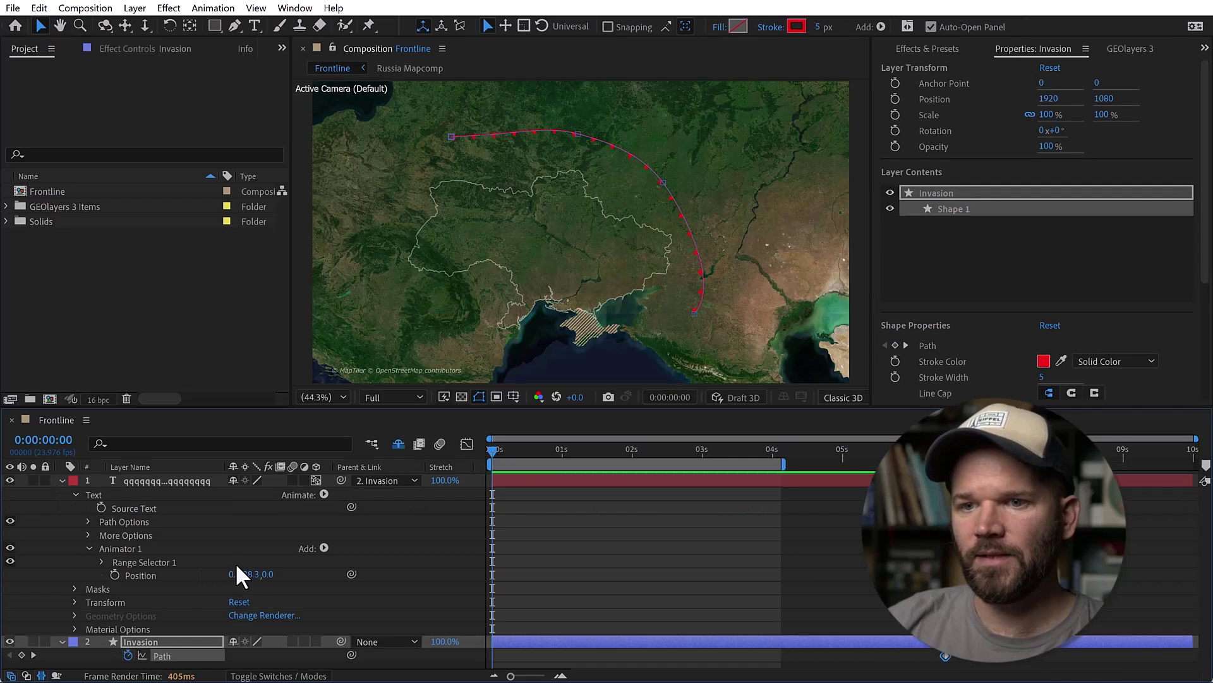
{"action": "left_click", "coordinate": [115, 575]}
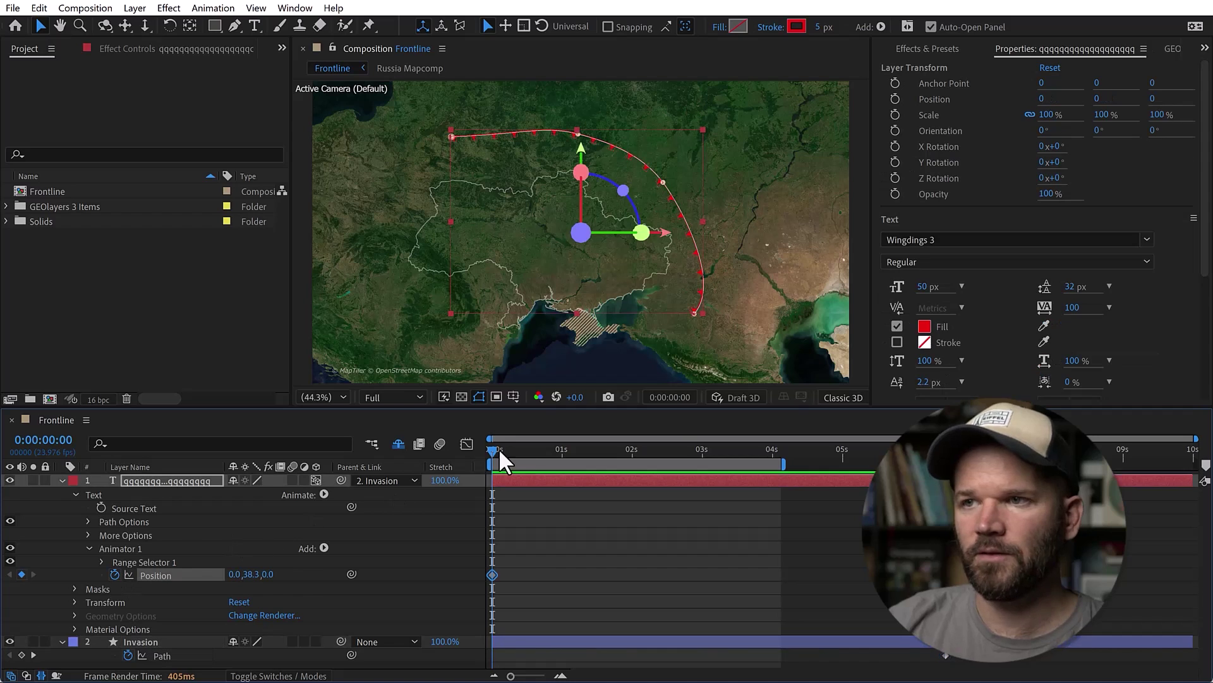
{"action": "left_click_drag", "start_coordinate": [499, 449], "coordinate": [764, 450]}
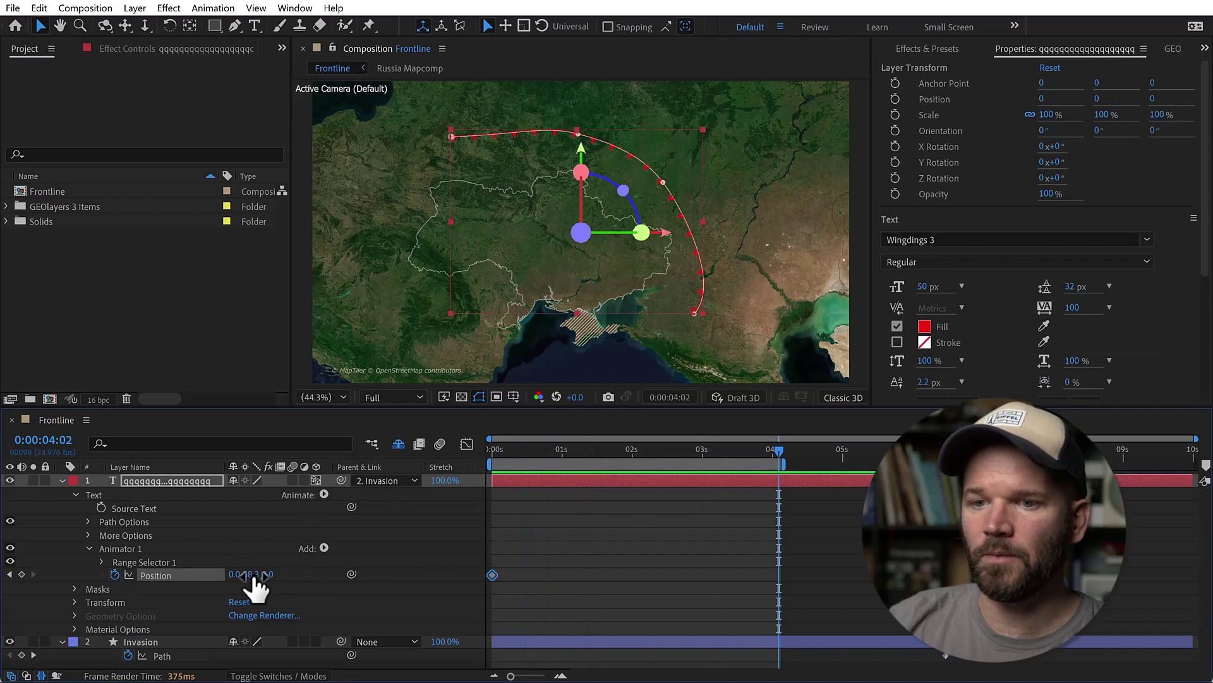
{"action": "left_click_drag", "start_coordinate": [253, 577], "coordinate": [345, 573]}
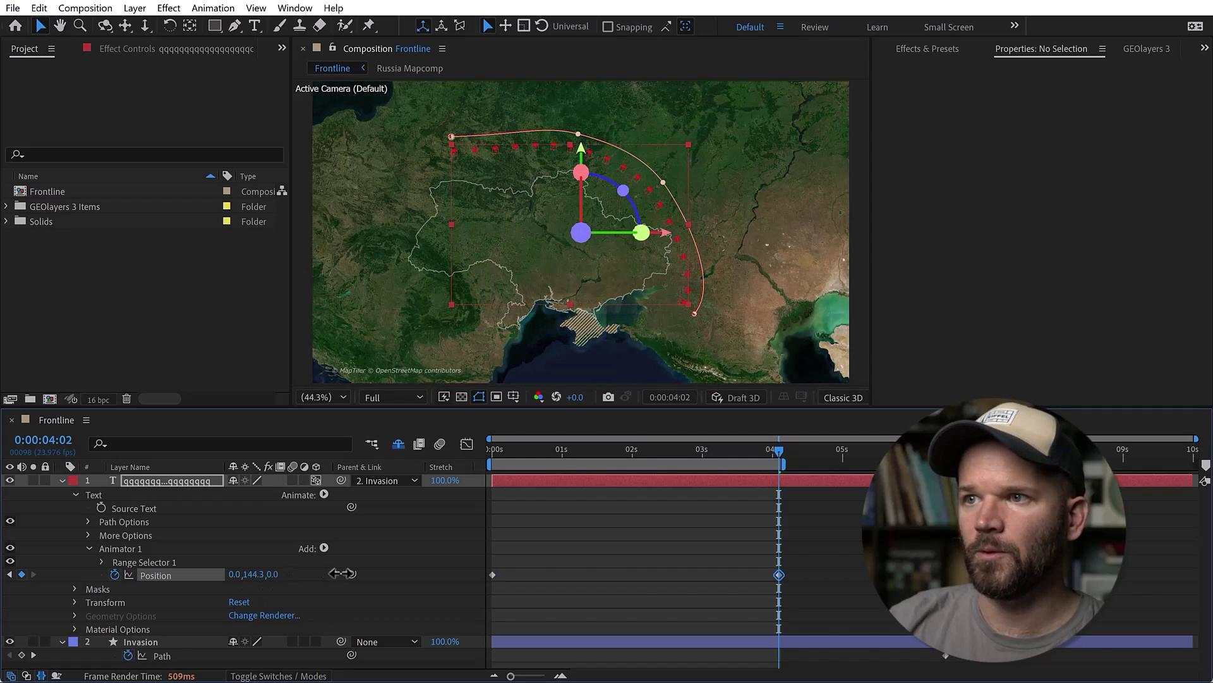
{"action": "left_click", "coordinate": [827, 520]}
{"action": "left_click_drag", "start_coordinate": [775, 452], "coordinate": [468, 446]}
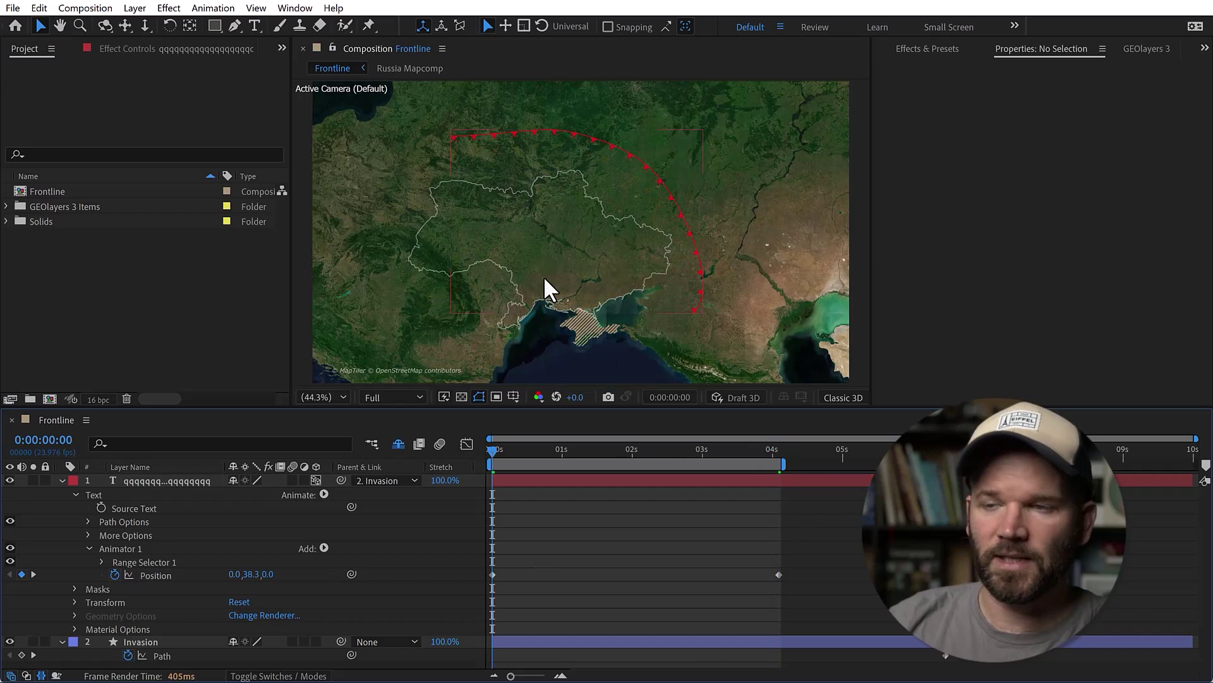
{"action": "key", "text": "grave"}
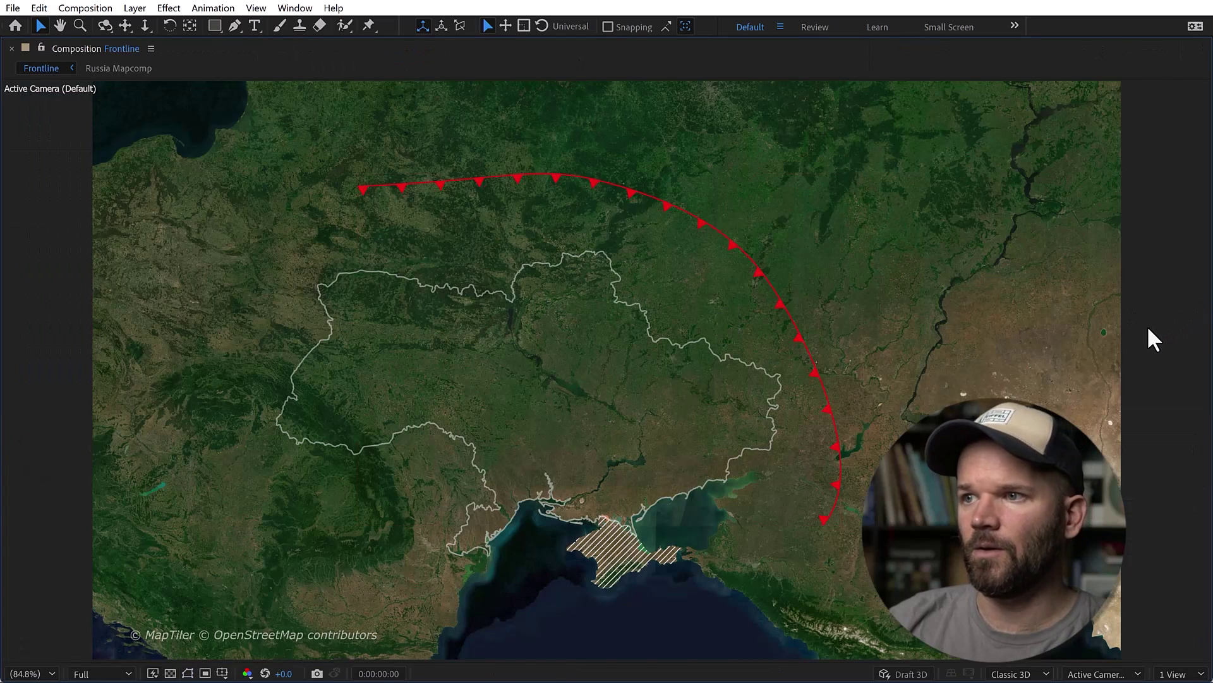
Play the maximized preview of the triangles riding the frontline, then restore the full panel layout
{"action": "key", "text": "space"}
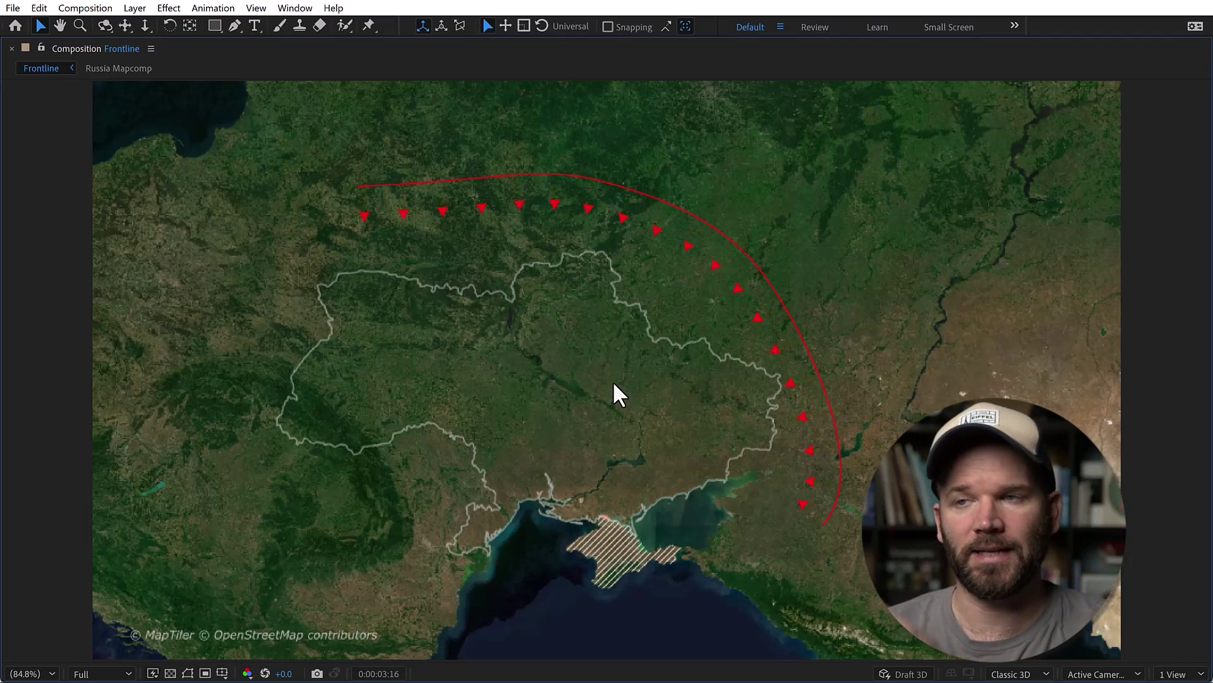
{"action": "key", "text": "grave"}
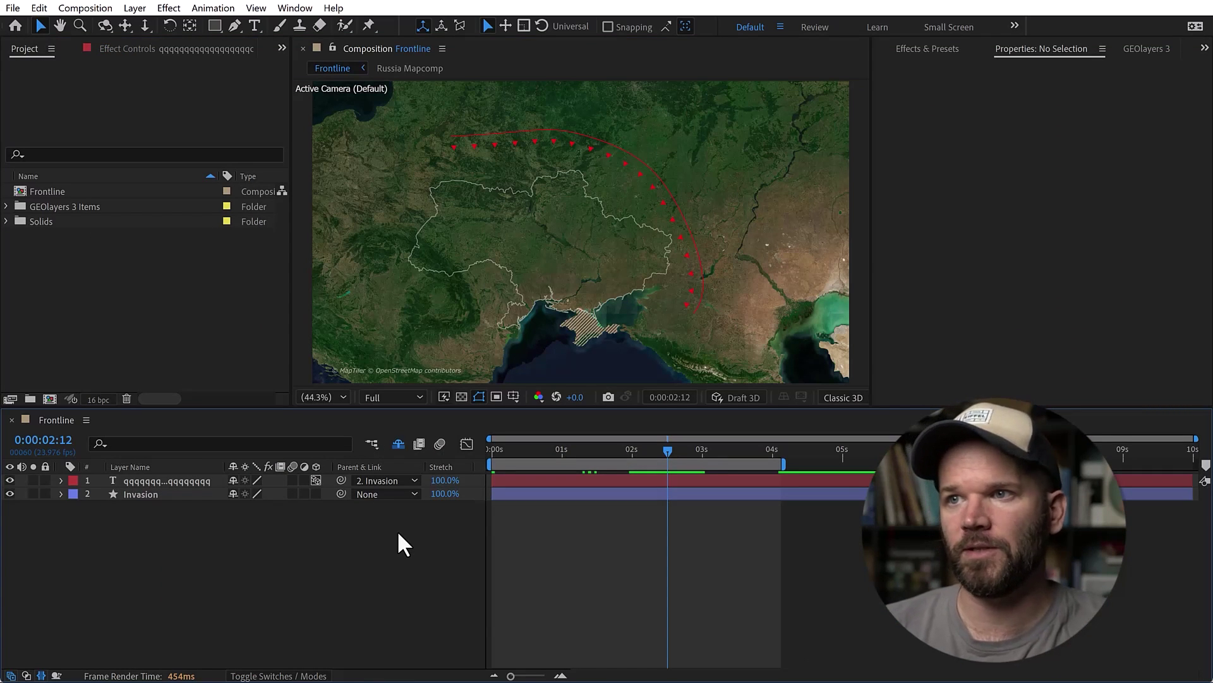